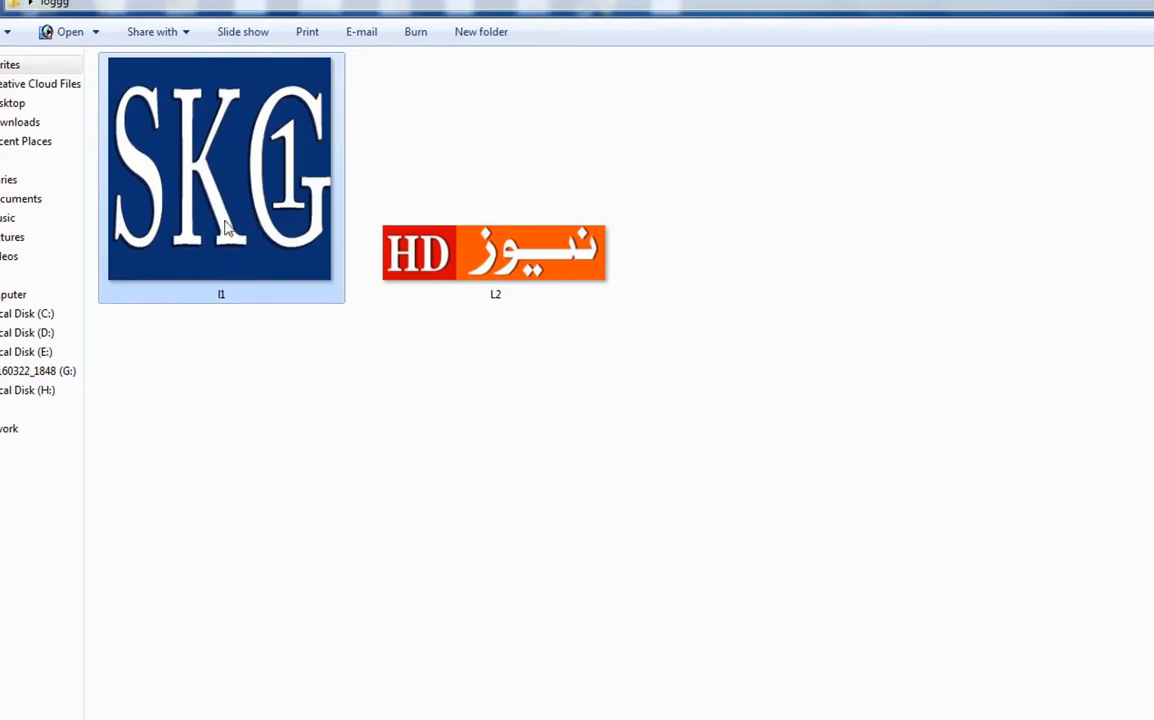
Step: Check the pixel dimensions and bit depth of the square SKG logo image in its file properties
left_click(278, 704)
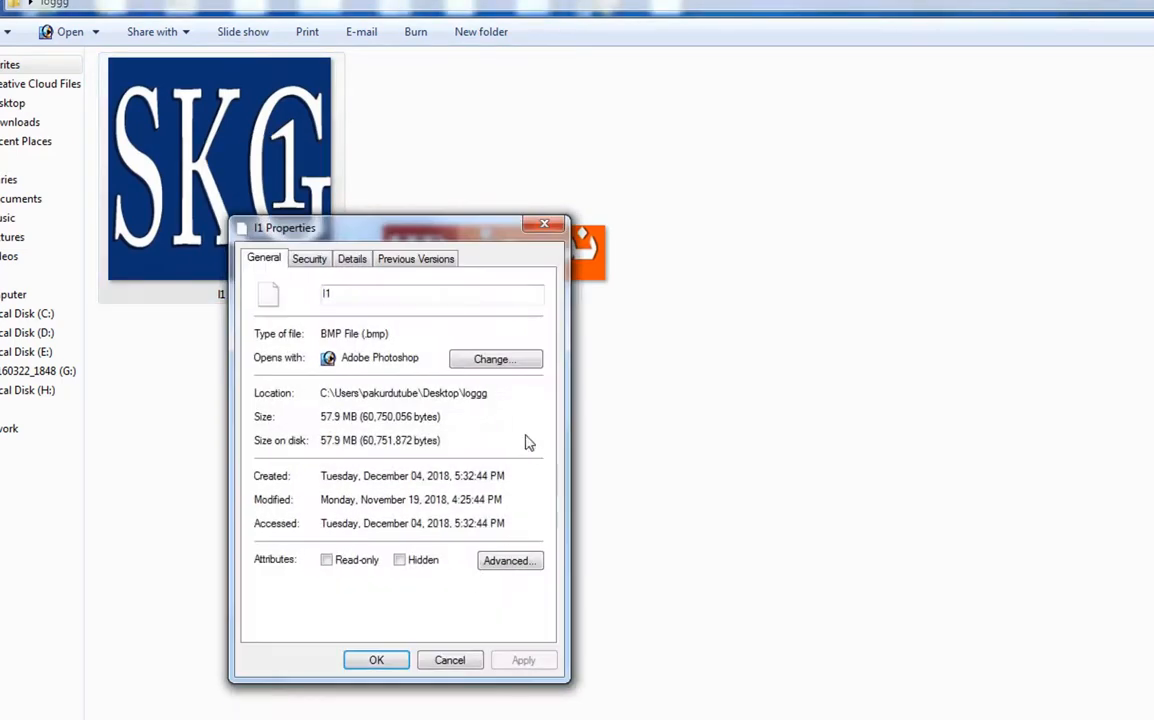
left_click_drag(421, 226, 567, 120)
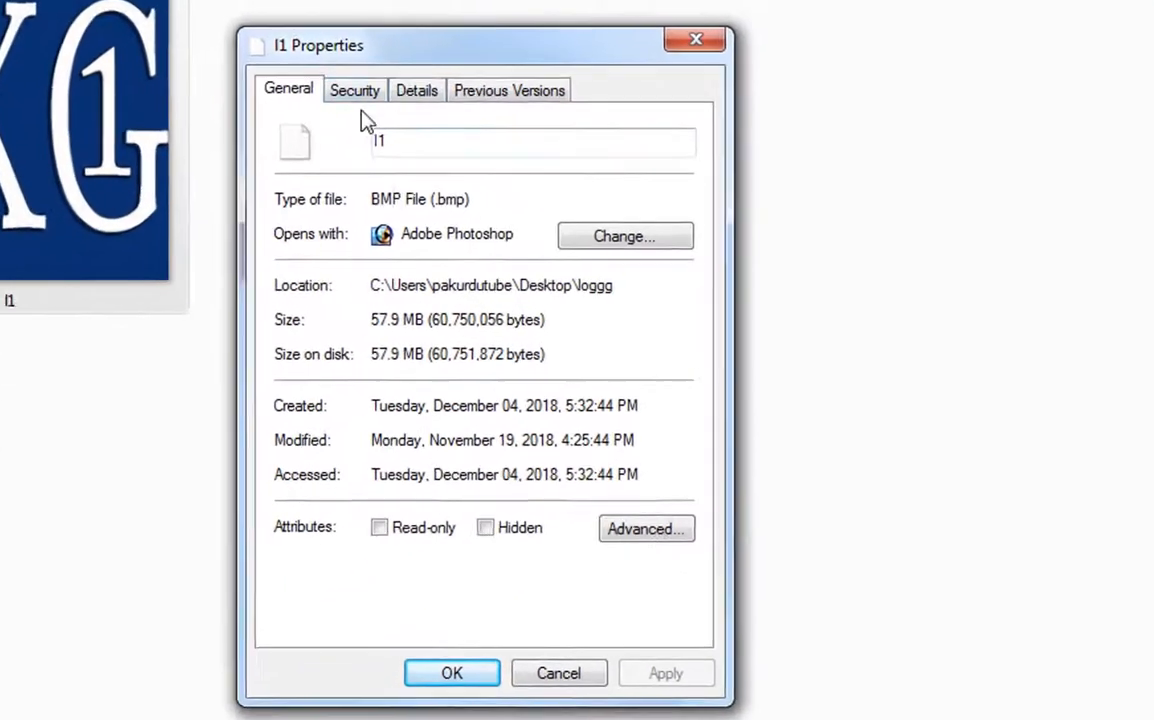
left_click(500, 151)
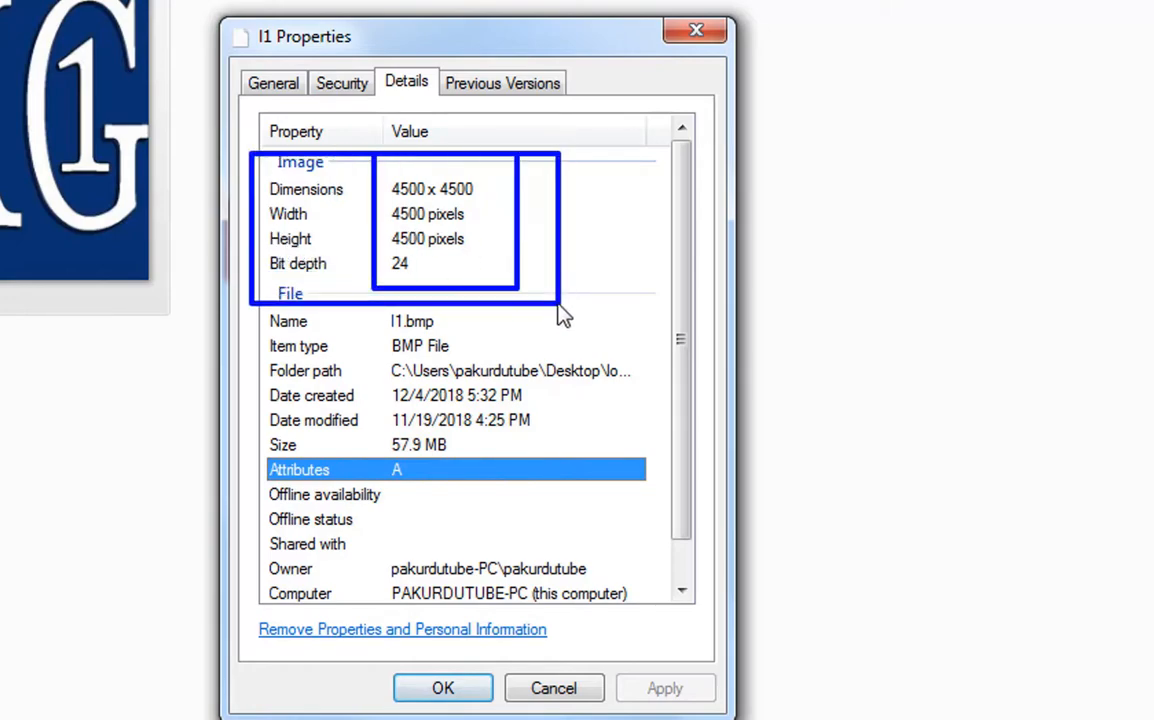
left_click(466, 690)
Step: Check the pixel dimensions and bit depth of the L2 banner image in its file properties
right_click(376, 250)
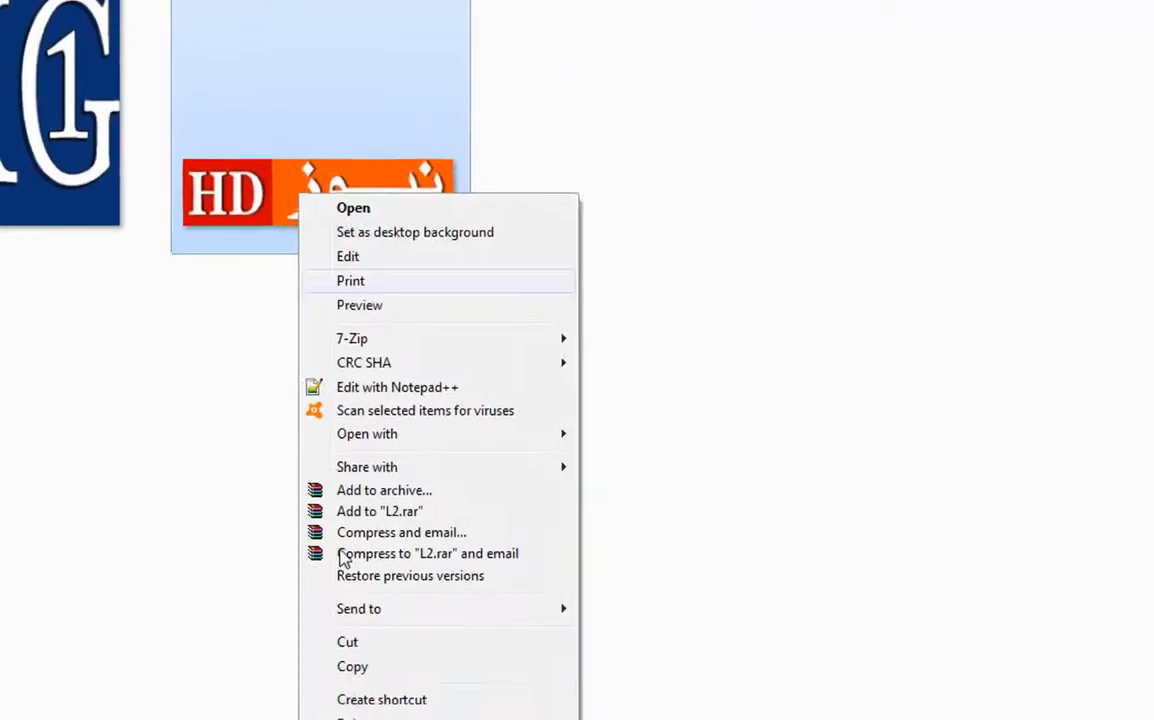
left_click(312, 680)
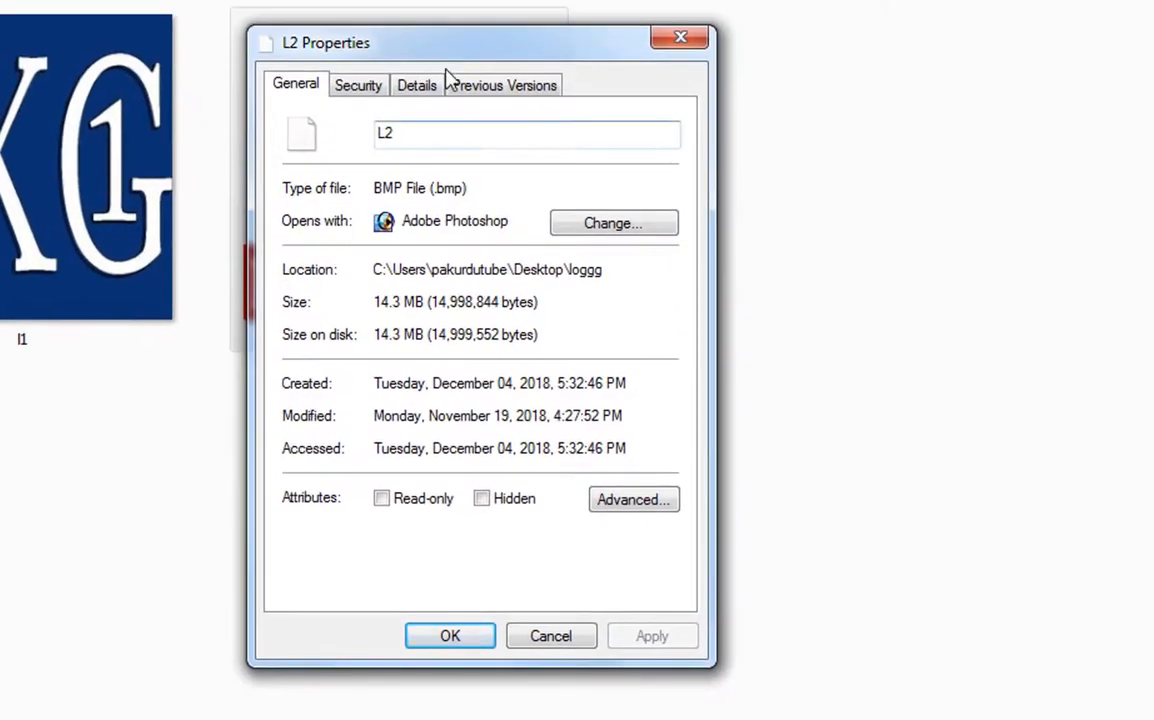
left_click(415, 88)
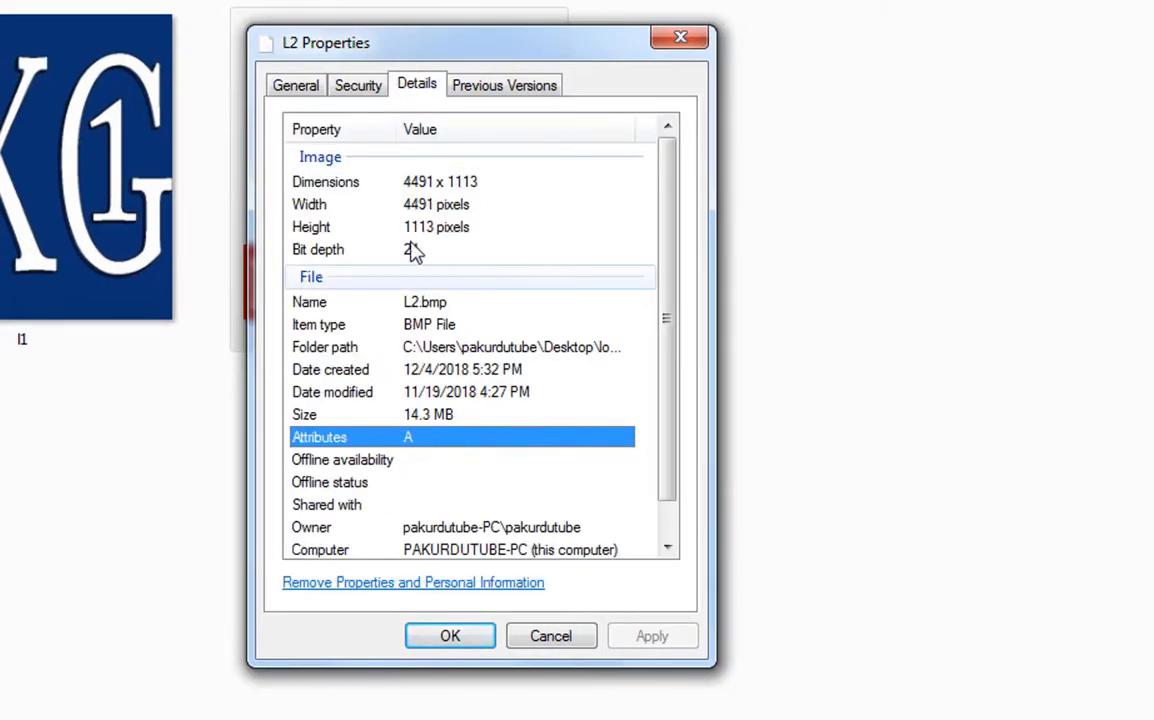
mouse_move(466, 272)
left_mouse_down()
mouse_move(540, 302)
mouse_move(590, 364)
left_mouse_up()
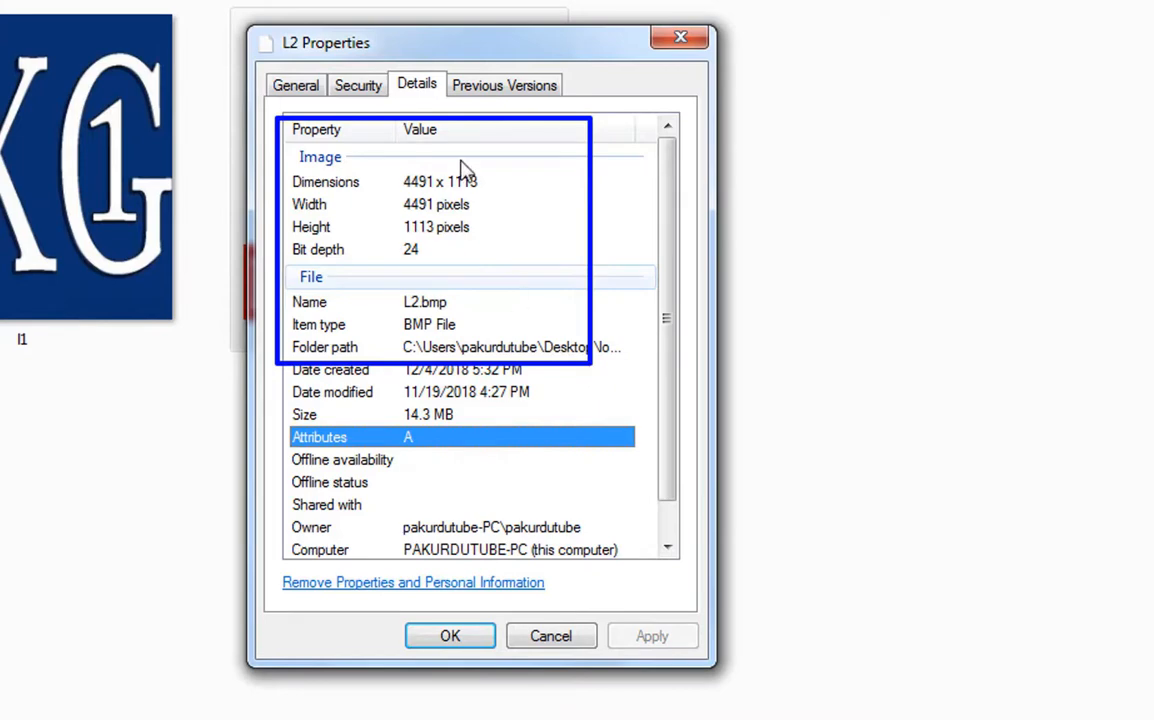
mouse_move(392, 152)
left_mouse_down()
mouse_move(435, 271)
mouse_move(538, 283)
left_mouse_up()
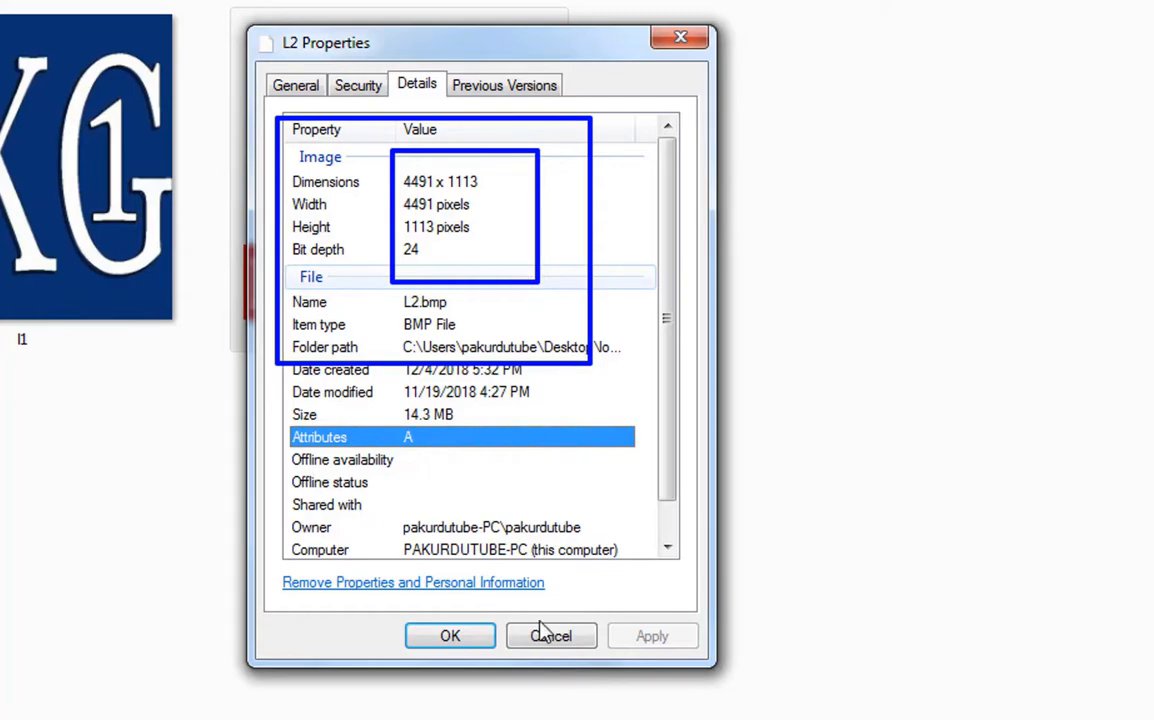
left_click(452, 640)
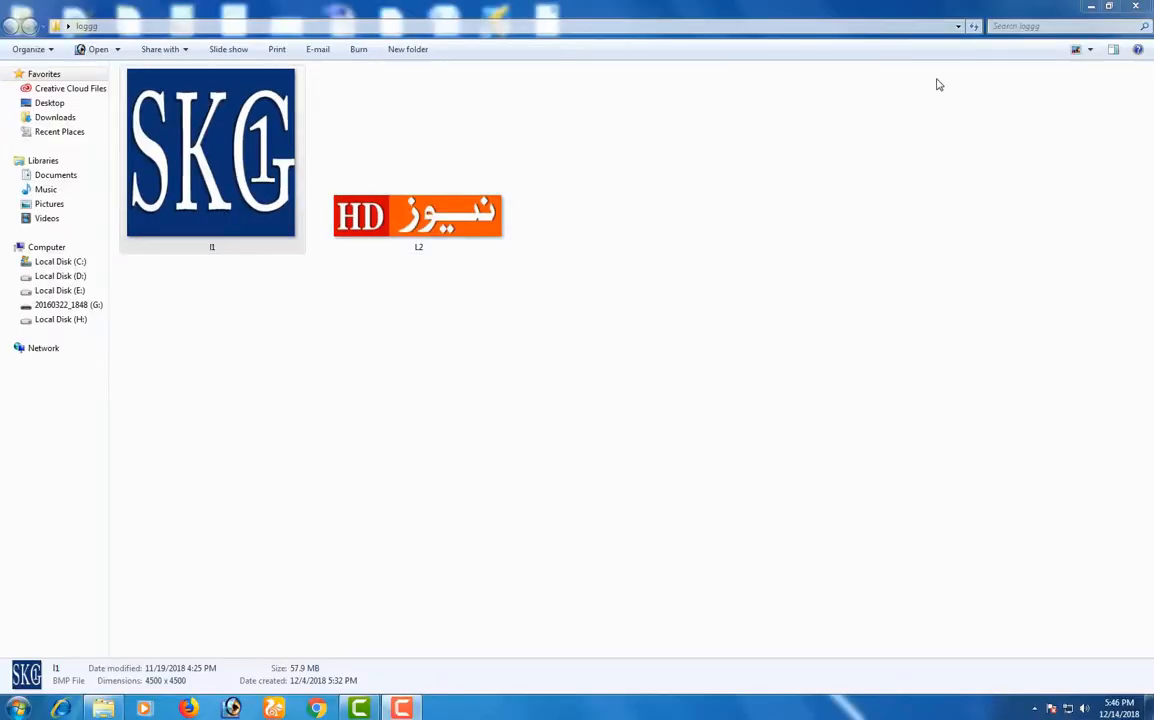
Step: Minimize the image folder, launch Corel MotionStudio 3D from the desktop and dismiss its welcome guide
left_click(1078, 8)
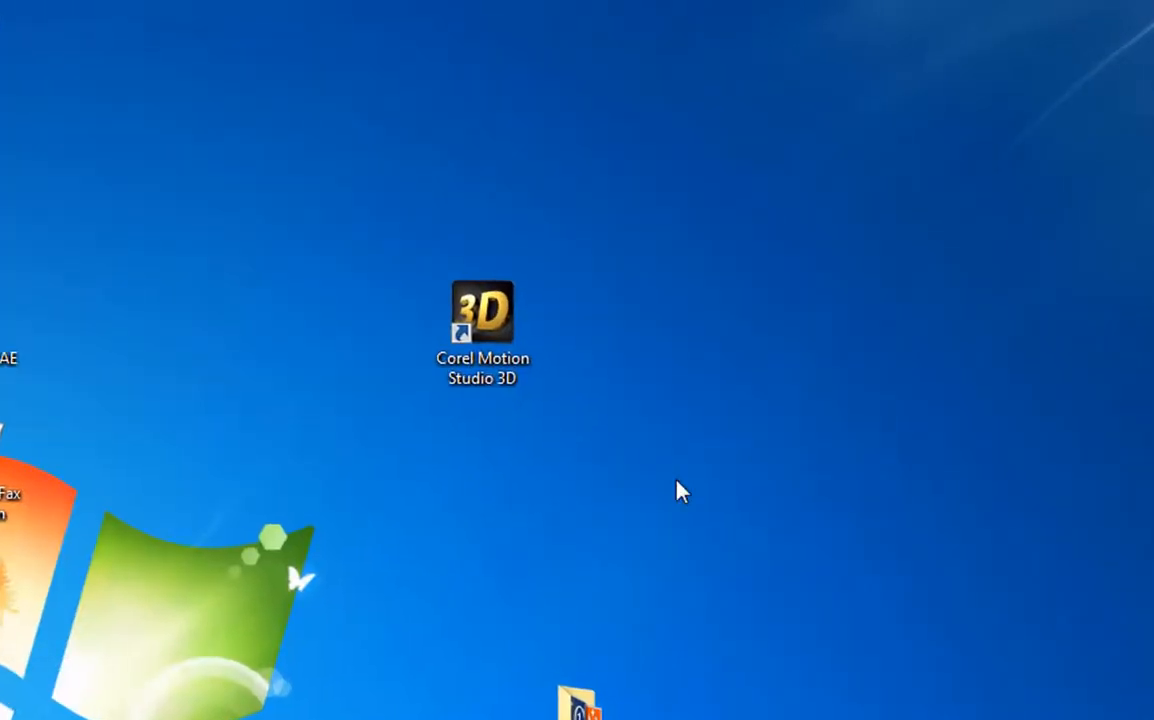
mouse_move(405, 236)
left_mouse_down()
mouse_move(484, 399)
mouse_move(726, 480)
left_mouse_up()
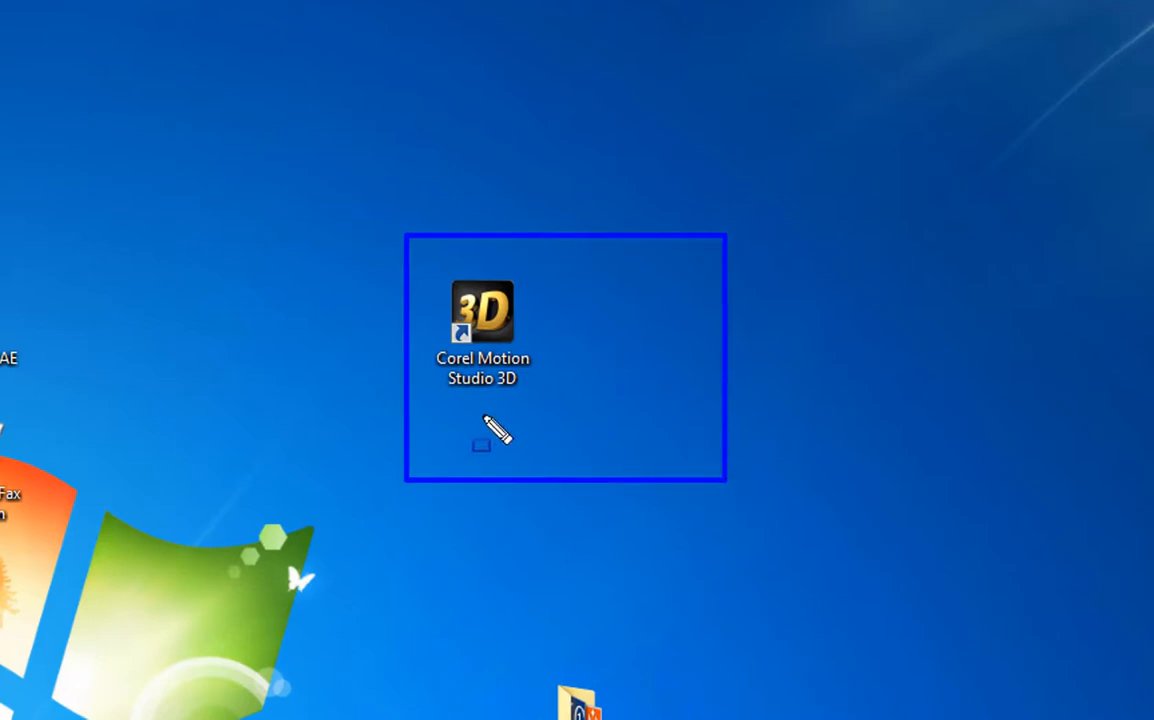
right_click(432, 282)
right_click(472, 316)
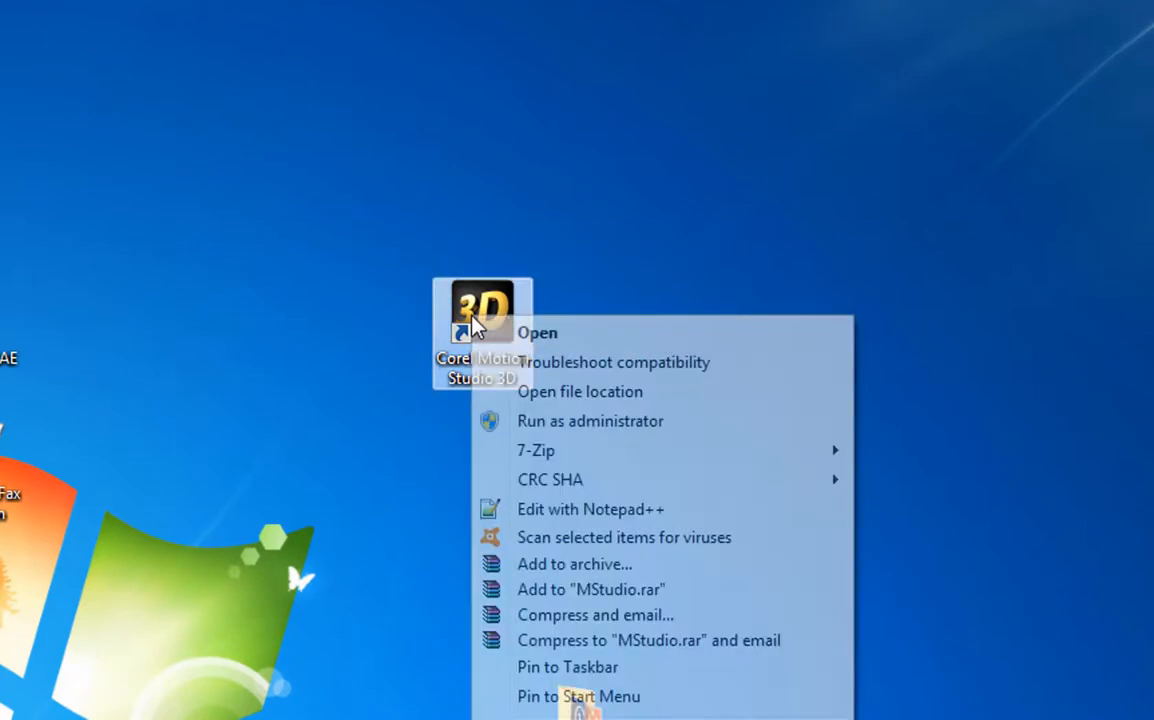
left_click(531, 336)
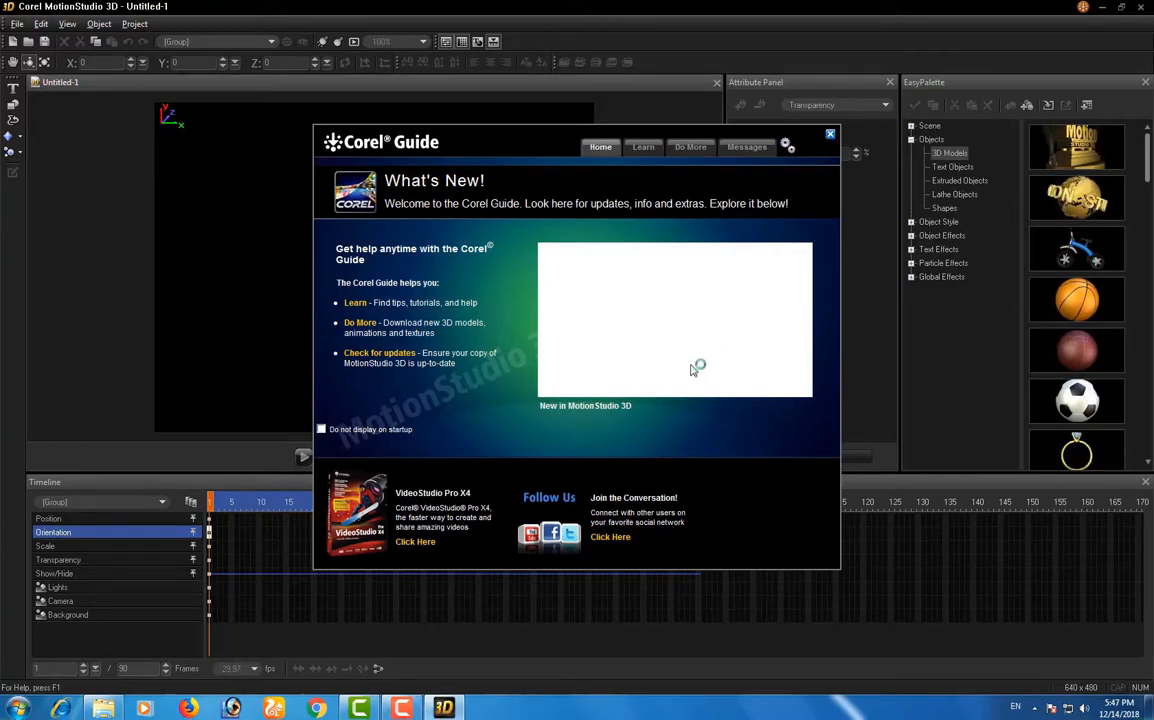
left_click(830, 136)
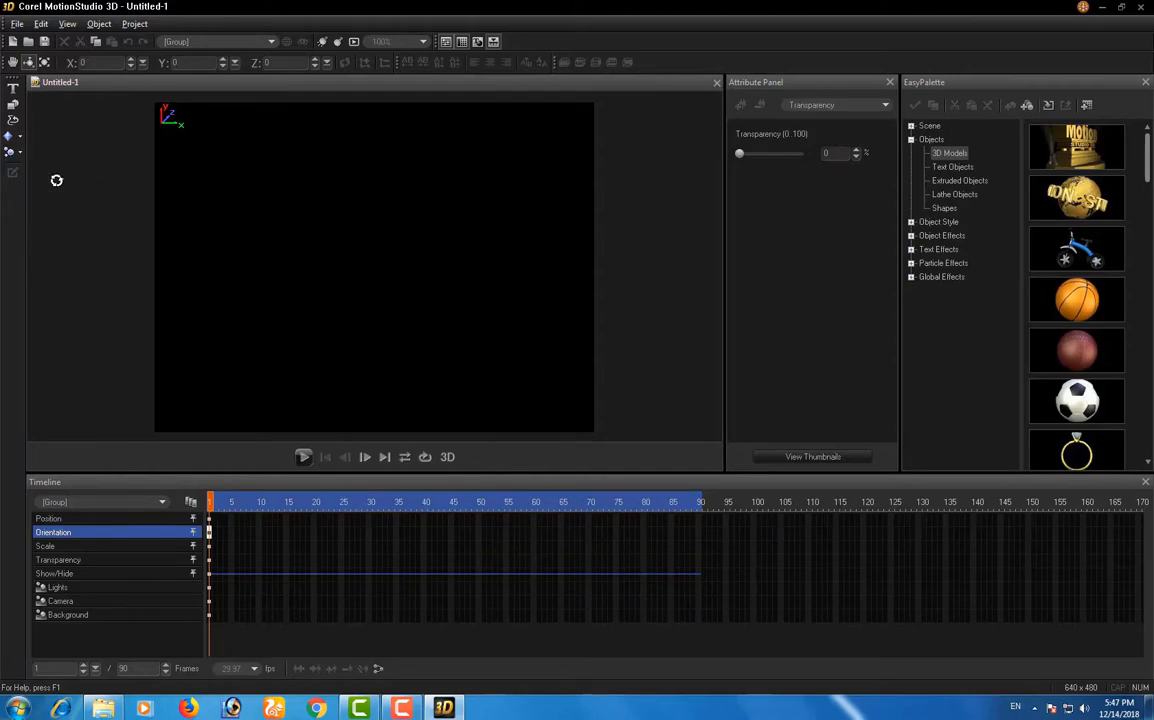
Step: Add a cube geometric object to the empty scene
left_click(17, 24)
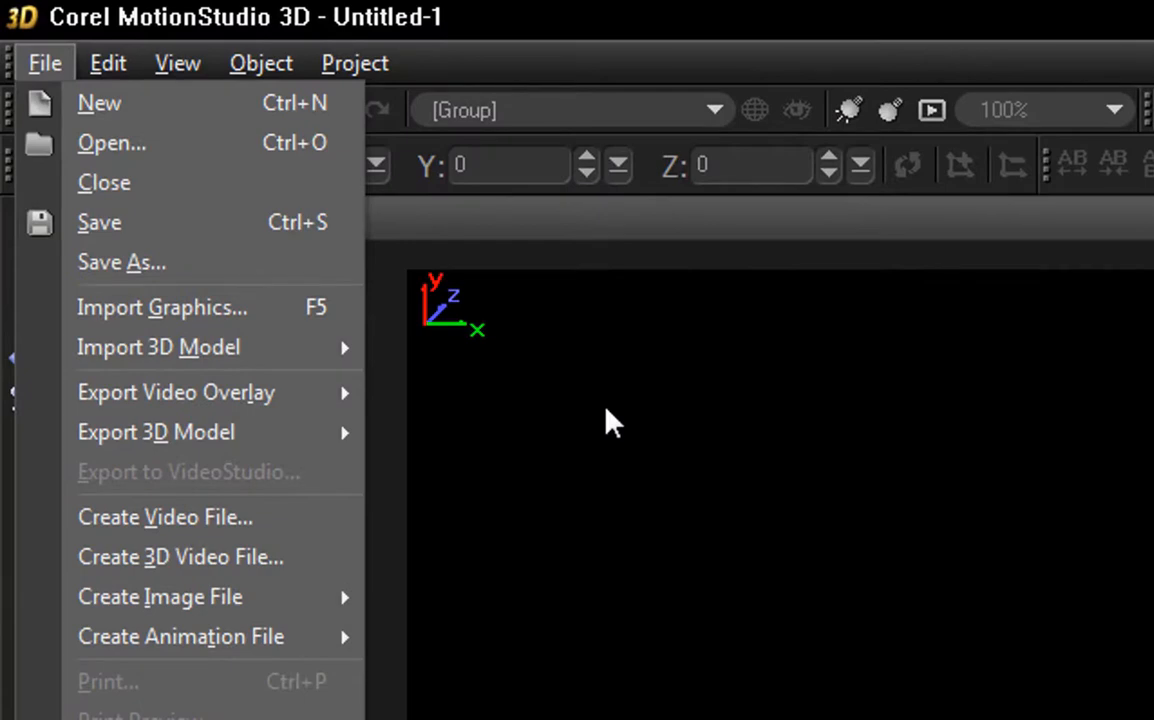
left_click(612, 423)
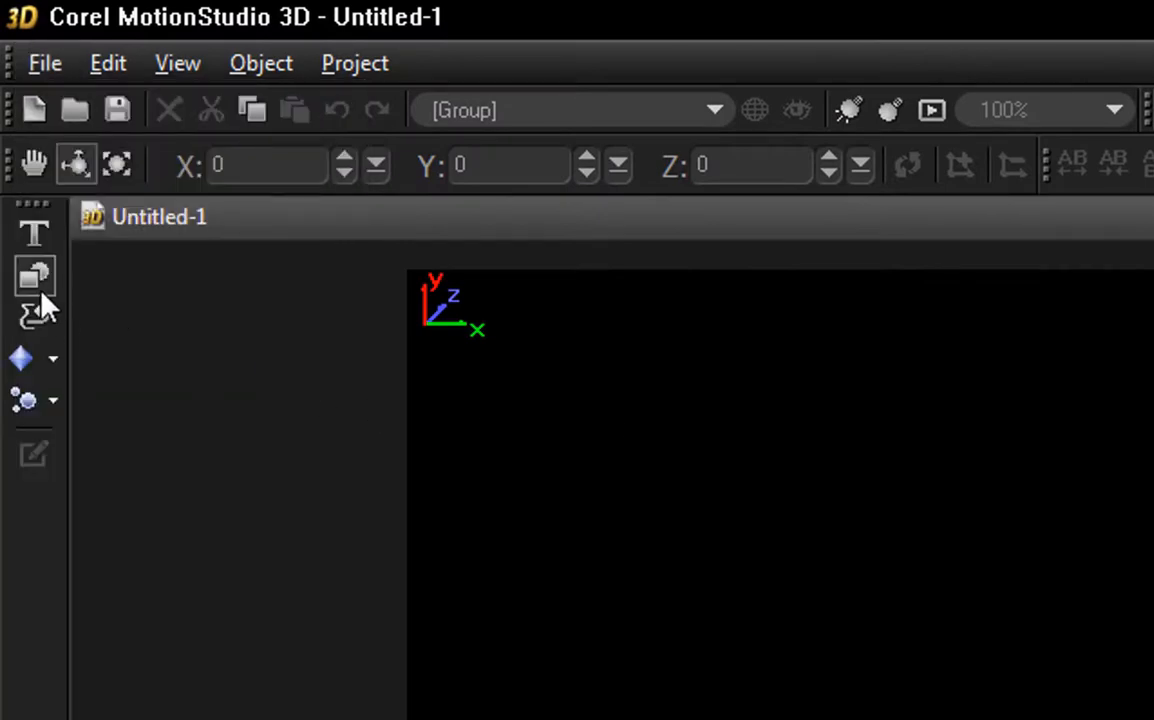
left_click(53, 362)
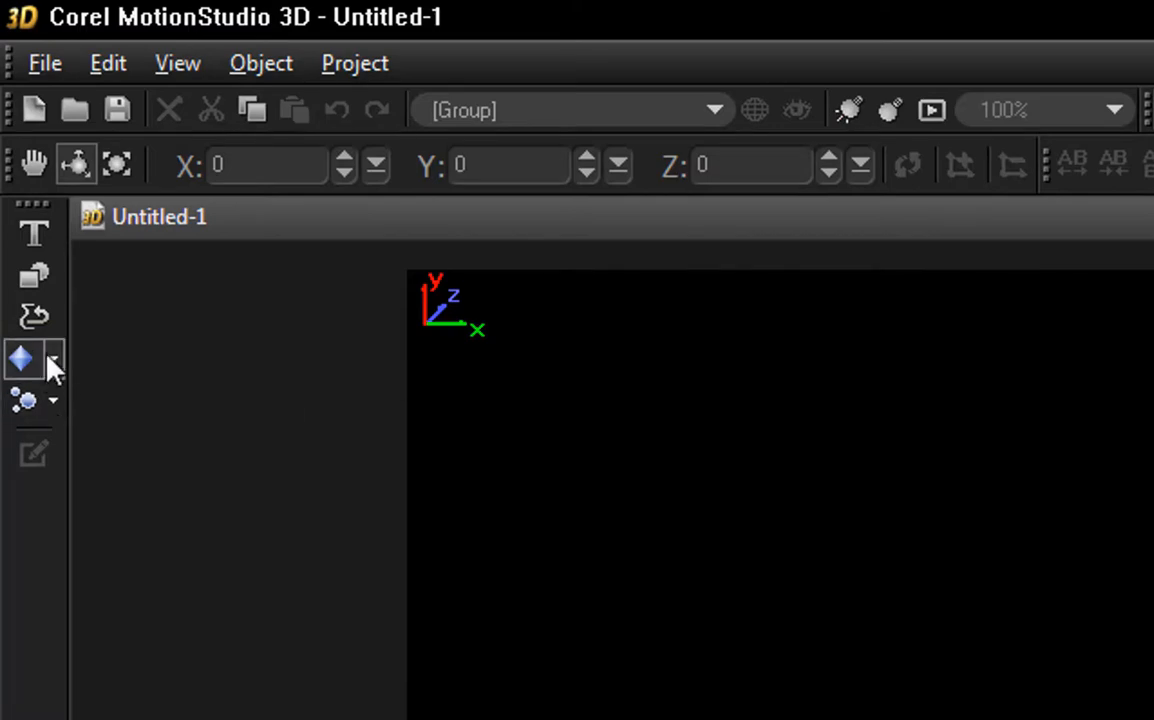
left_click(48, 357)
left_click(162, 404)
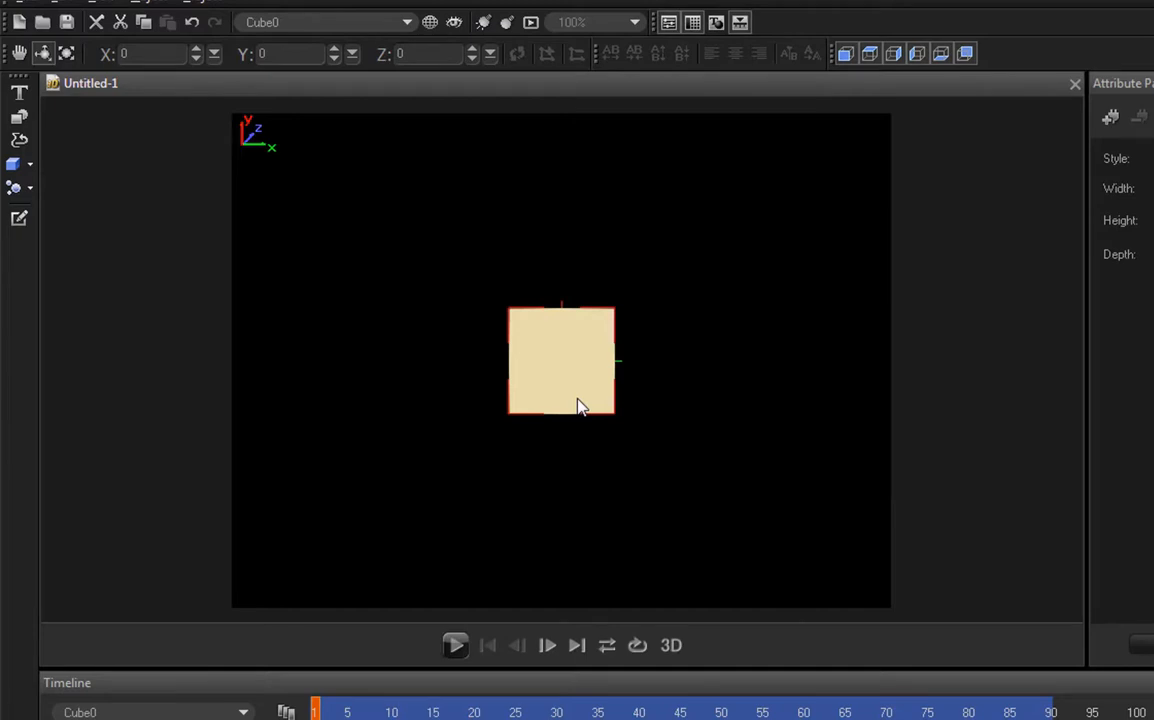
left_click_drag(578, 406, 657, 410)
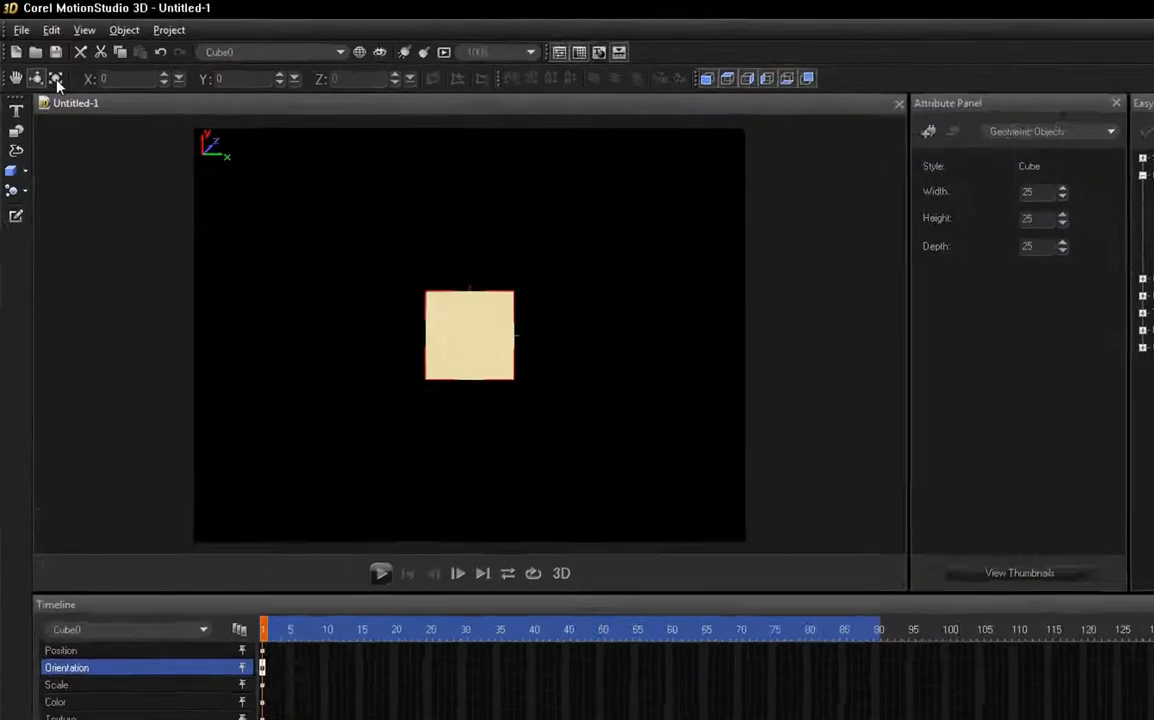
Step: Scale the cube to 228 on the X, Y and Z axes
left_click(134, 108)
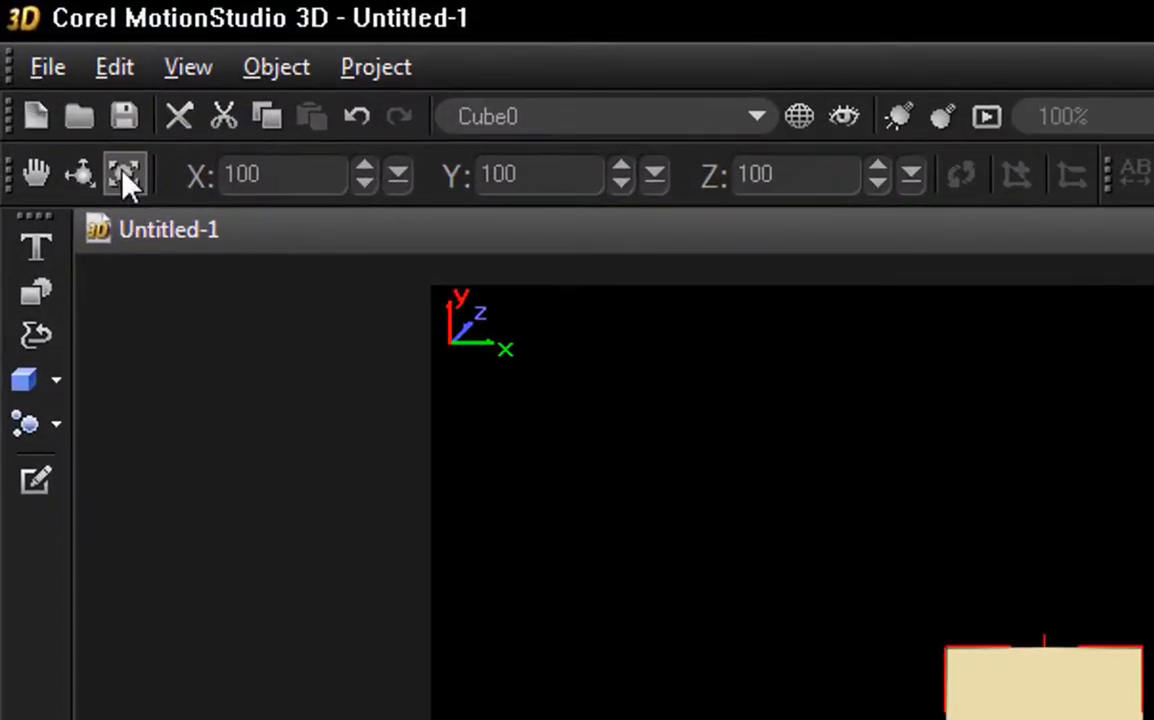
double_click(245, 175)
type("228")
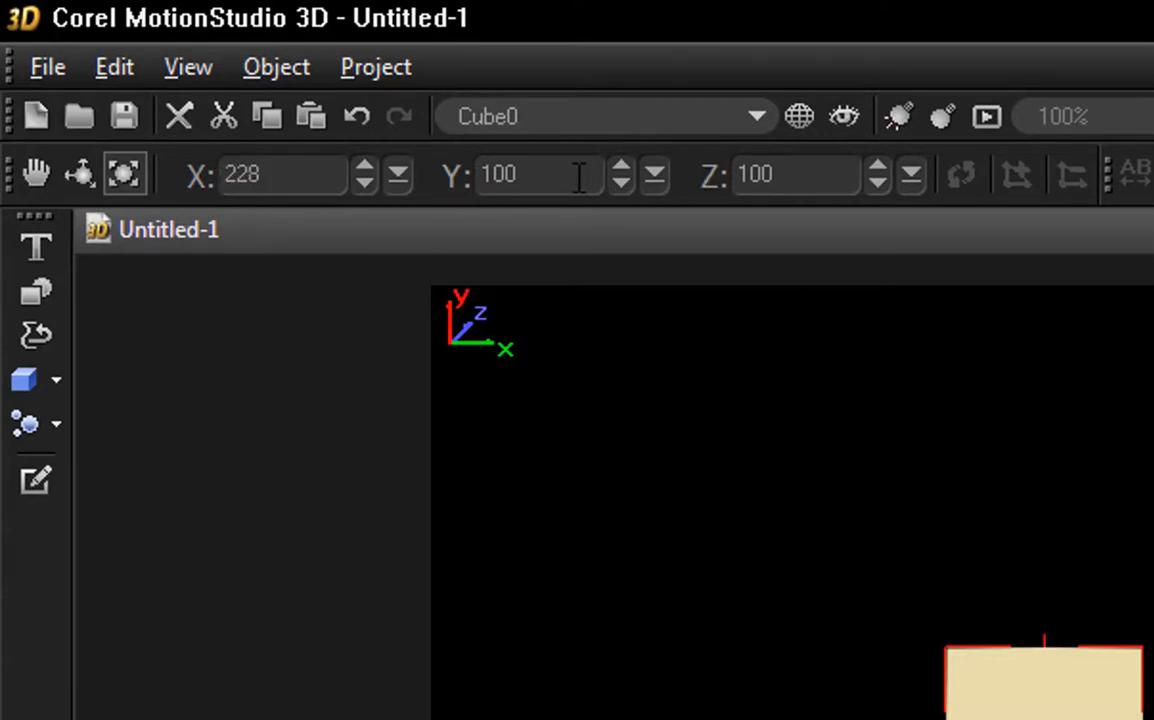
double_click(495, 175)
type("228")
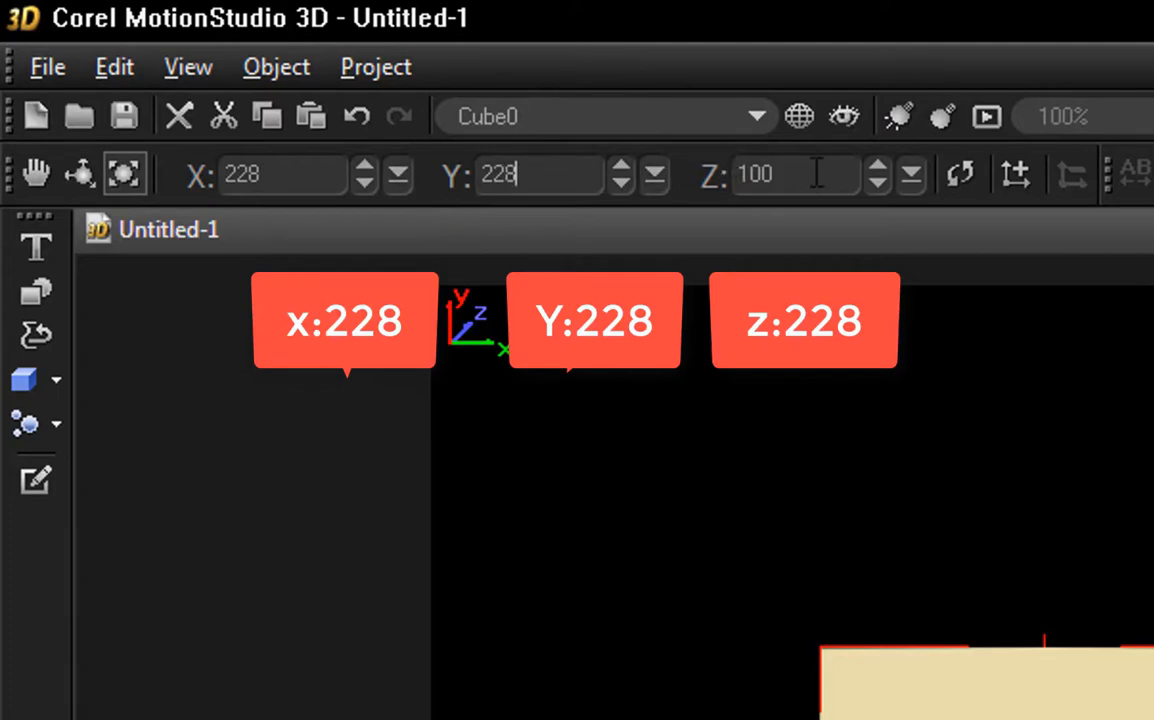
left_click(765, 175)
double_click(760, 175)
type("228")
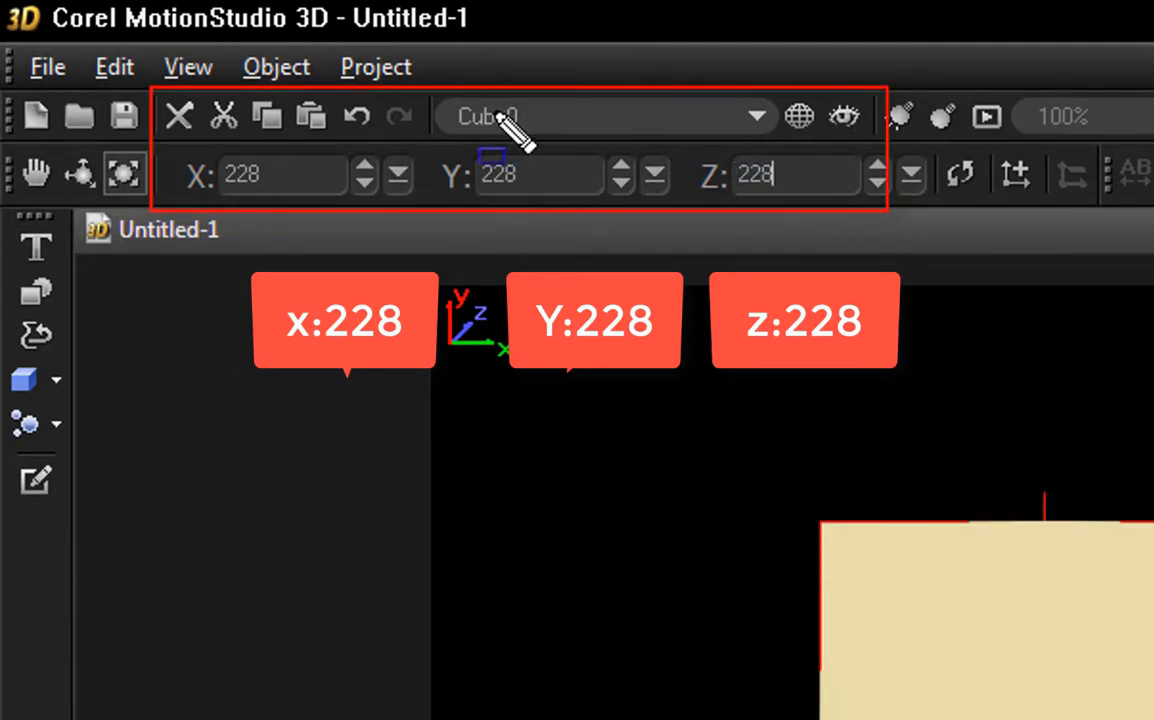
mouse_move(158, 140)
left_mouse_down()
mouse_move(252, 206)
mouse_move(870, 250)
left_mouse_up()
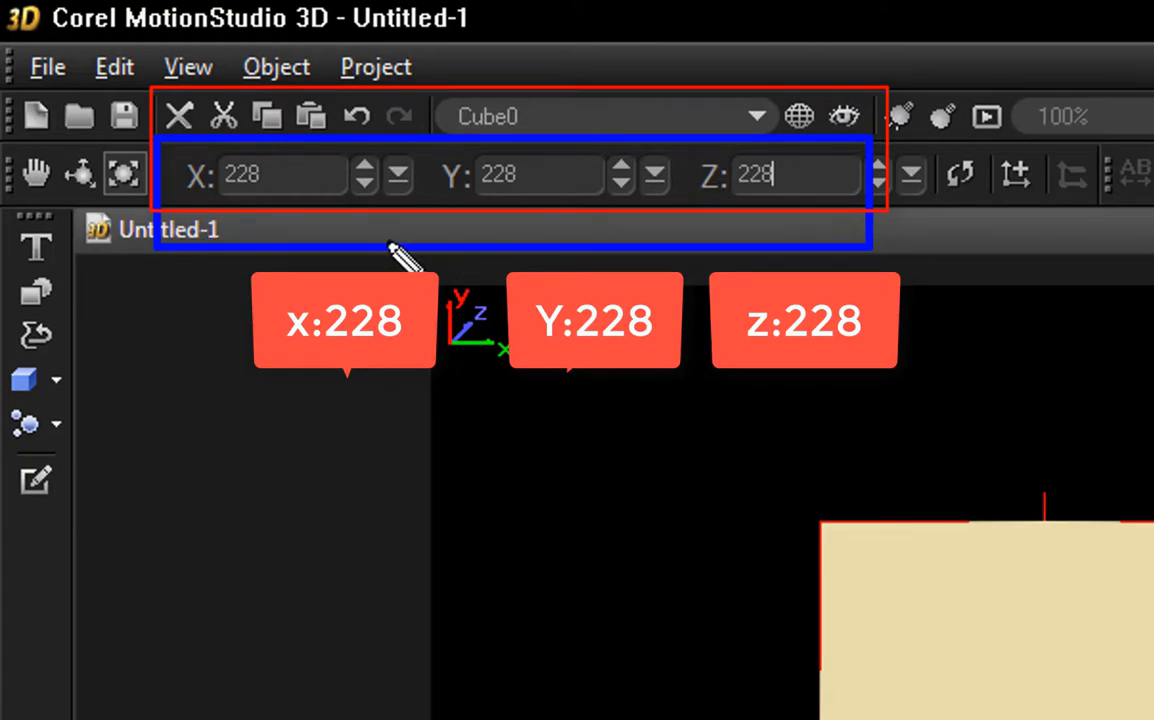
key("Escape")
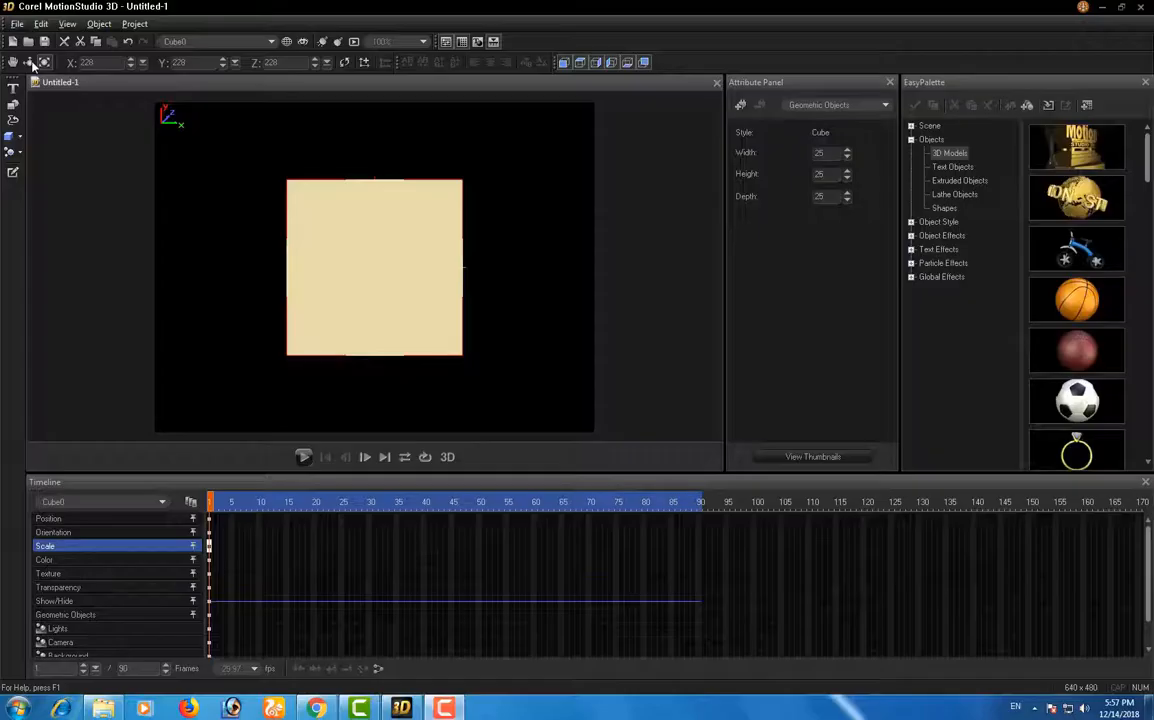
Step: Switch to orientation editing and rotate the cube freehand
left_click(80, 174)
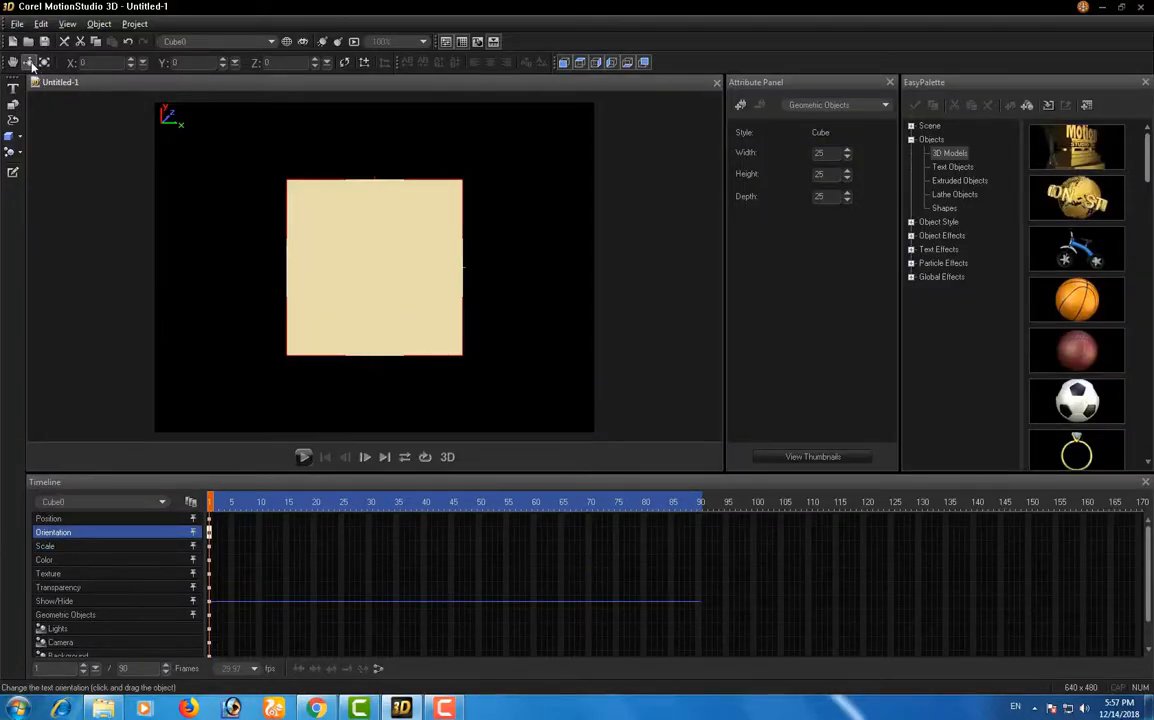
left_click_drag(456, 348, 345, 360)
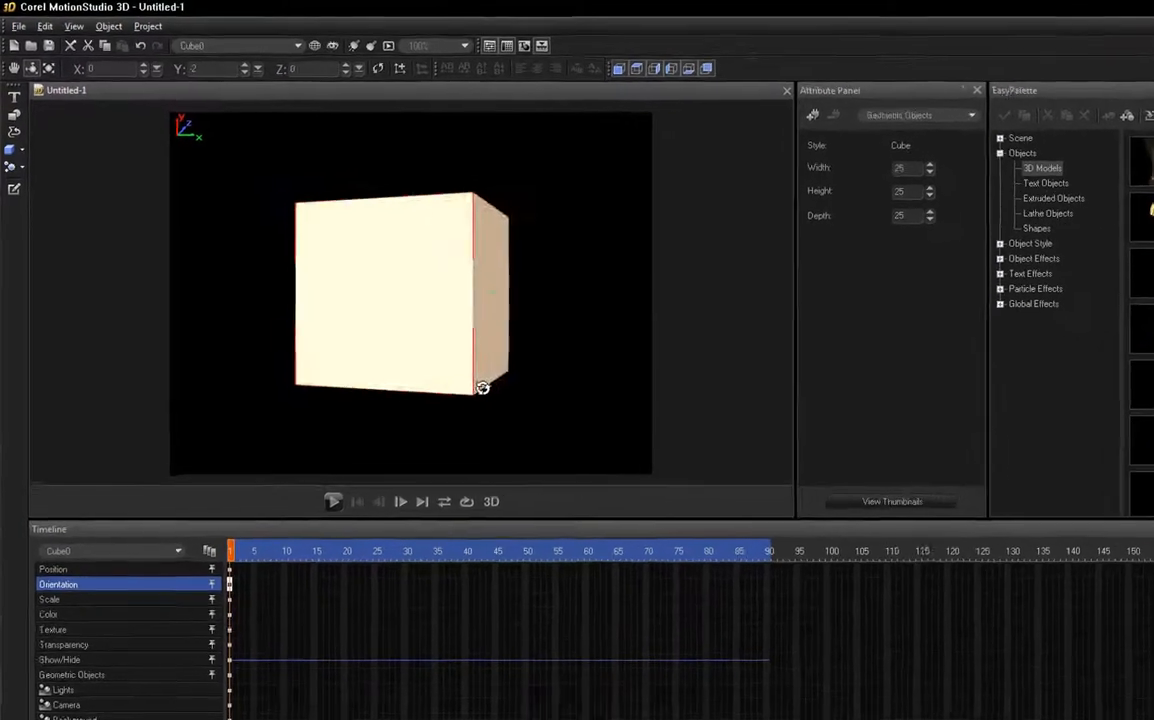
left_click_drag(421, 440, 474, 489)
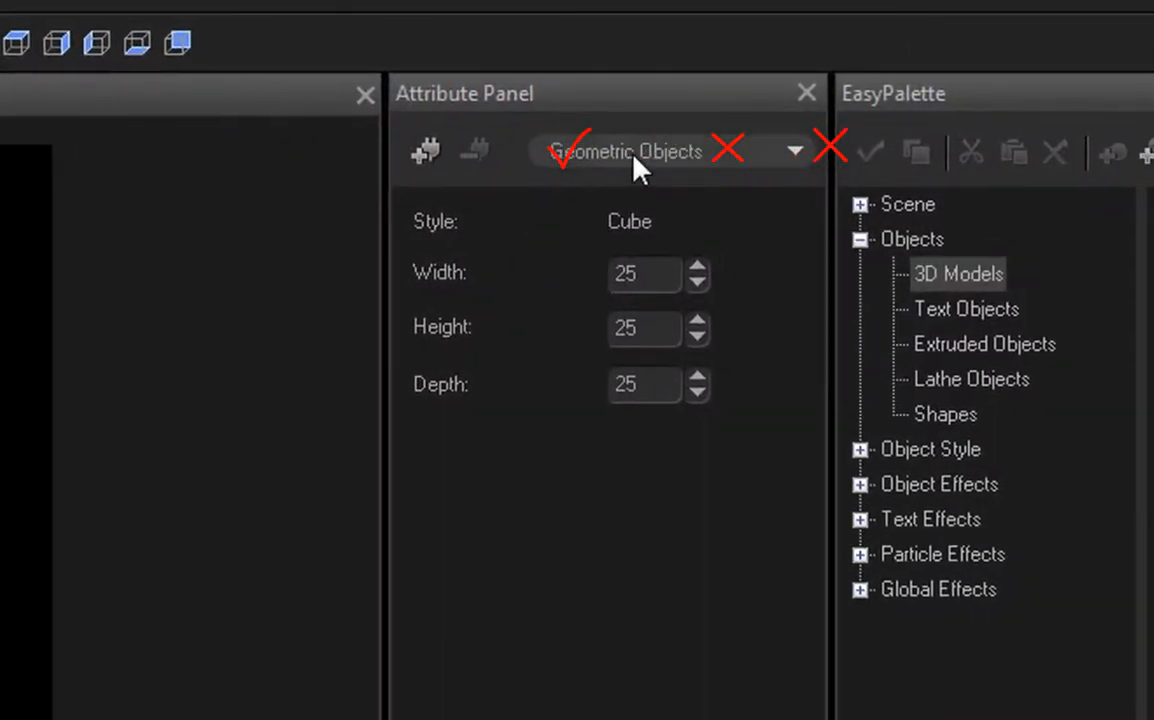
Step: Show the cube's texture attributes in place of its geometric dimensions
left_click(636, 165)
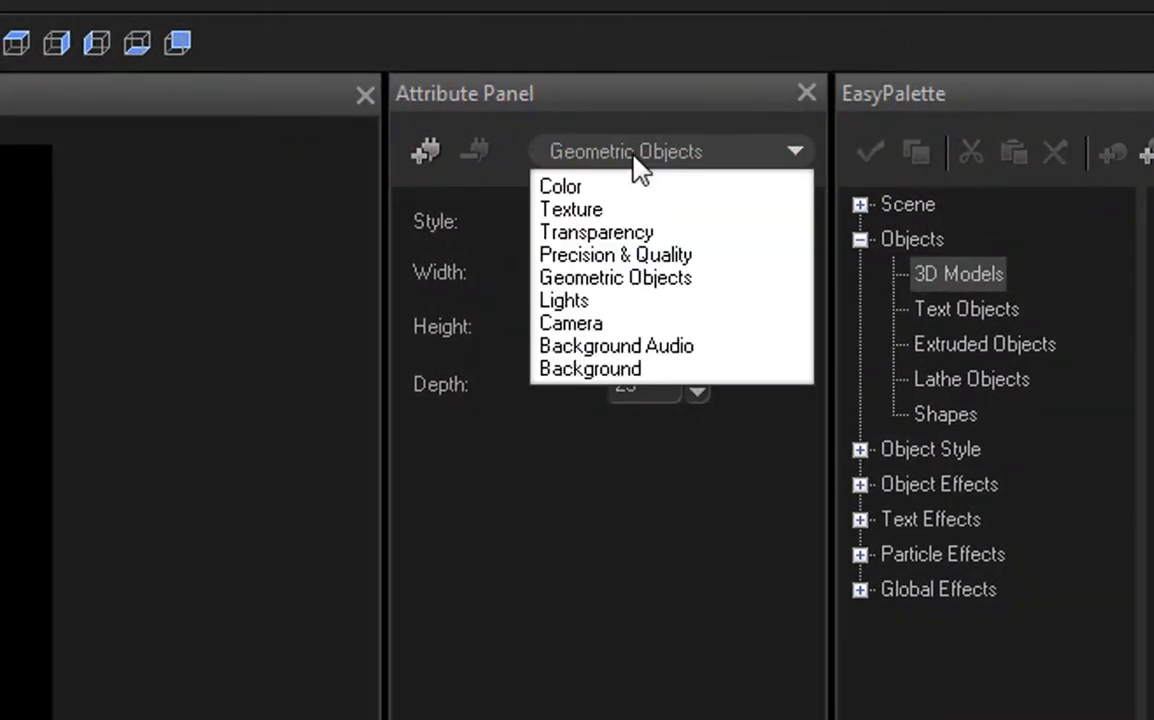
left_click(615, 212)
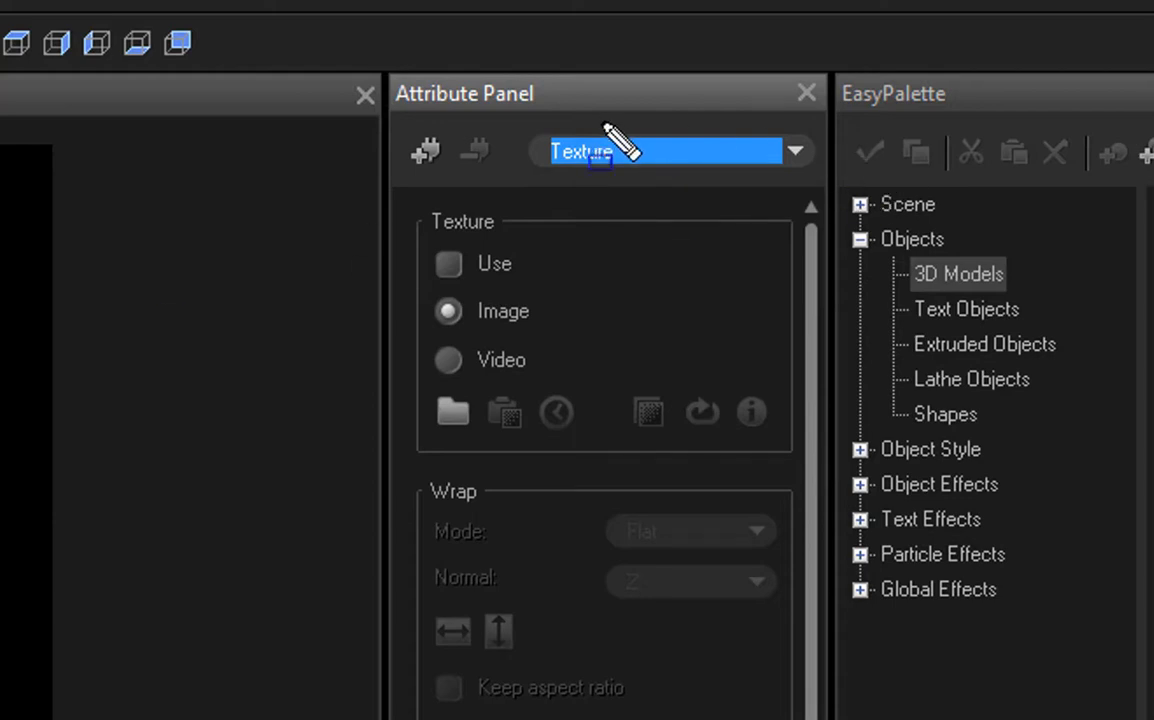
mouse_move(532, 124)
left_mouse_down()
mouse_move(592, 180)
mouse_move(783, 196)
mouse_move(760, 182)
left_mouse_up()
key("Escape")
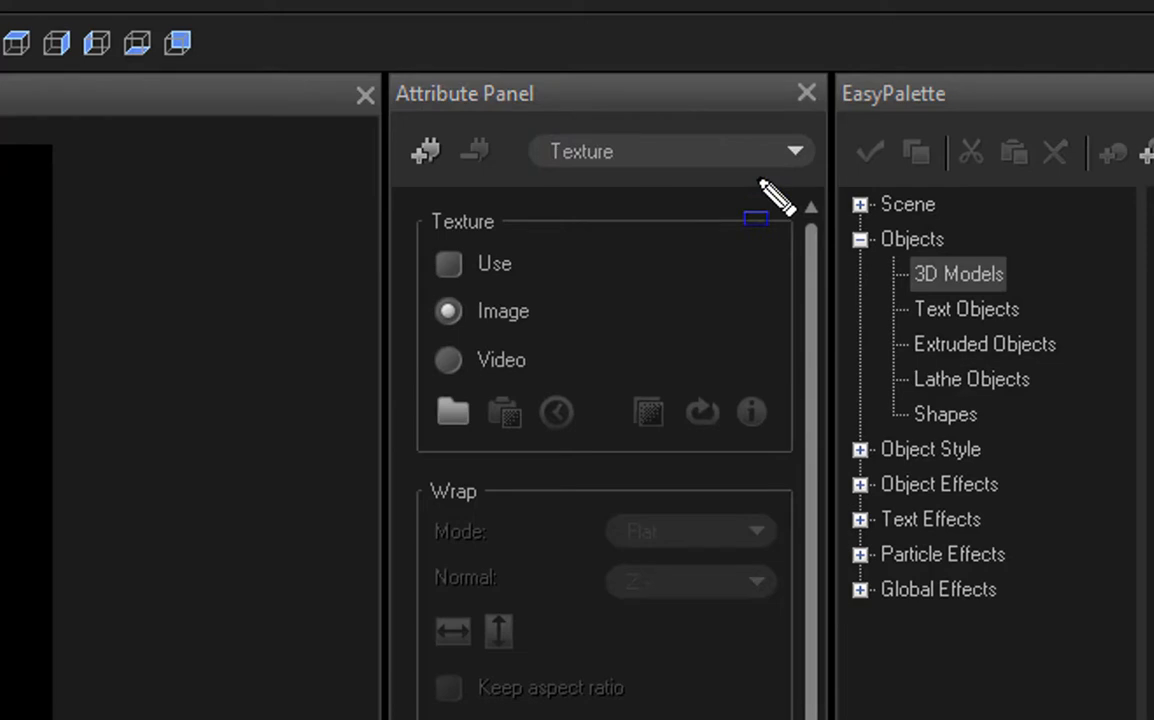
key("Escape")
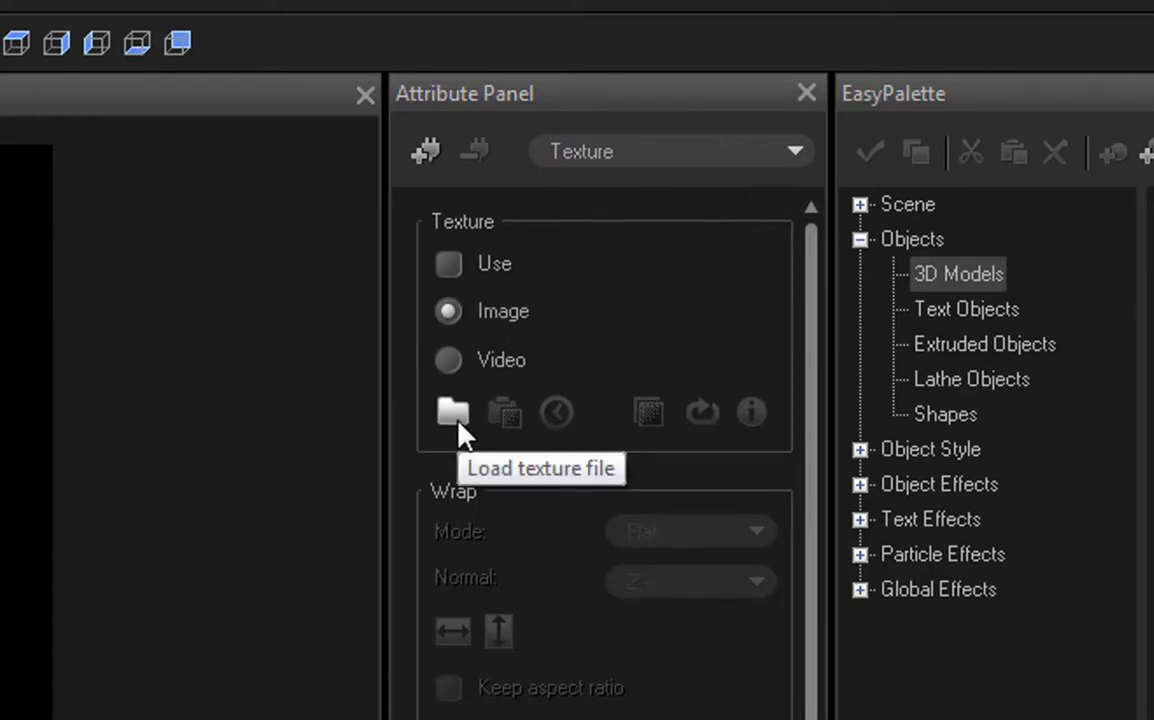
key("ctrl+shift+d")
left_click_drag(422, 383, 487, 446)
key("Escape")
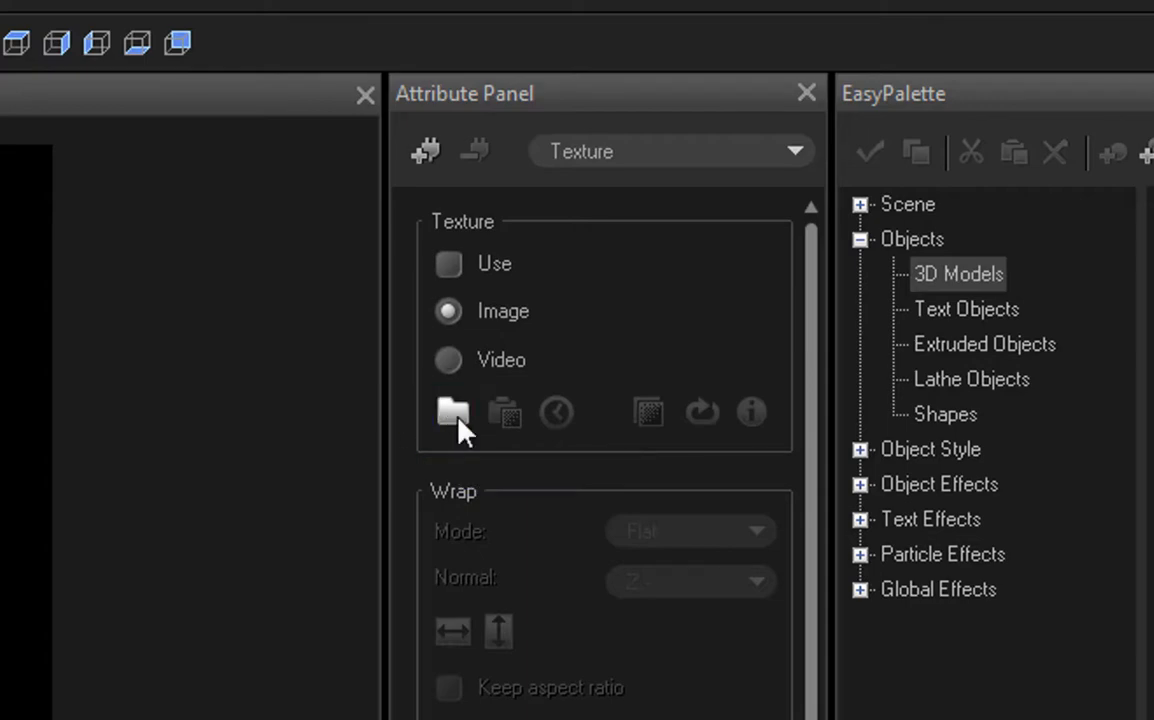
Step: Load the l1 image from the desktop's loggg folder as the texture of the cube's front face
left_click(455, 411)
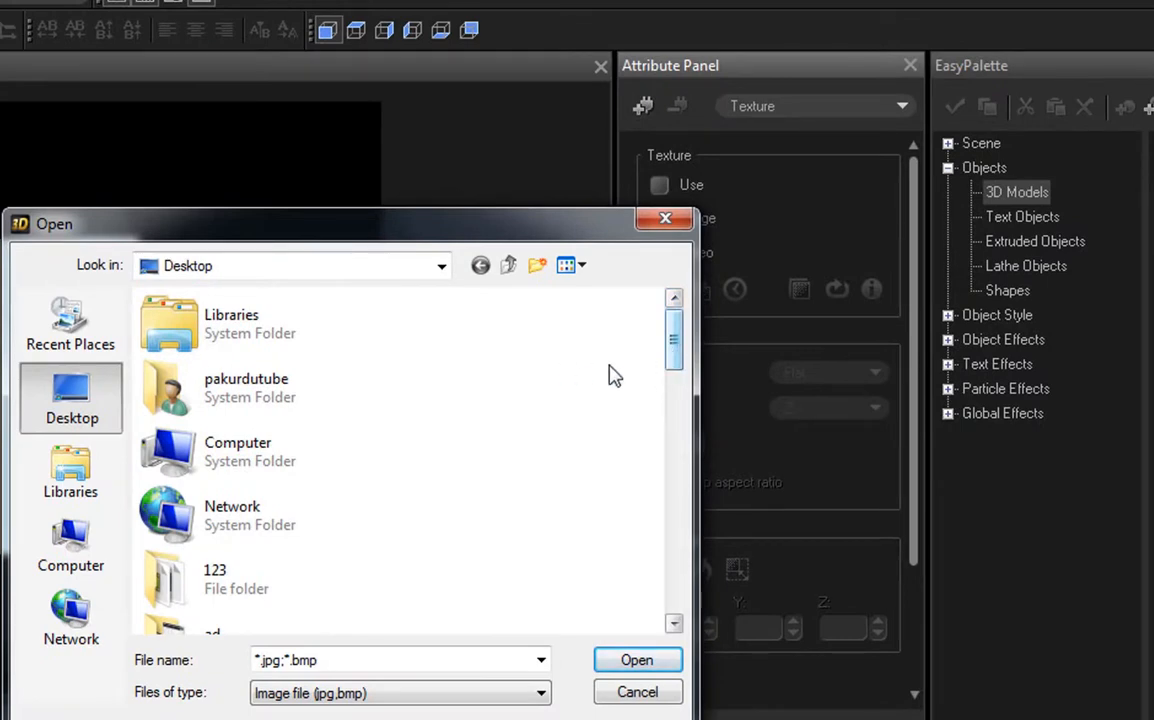
scroll(255, 585, "down", 5)
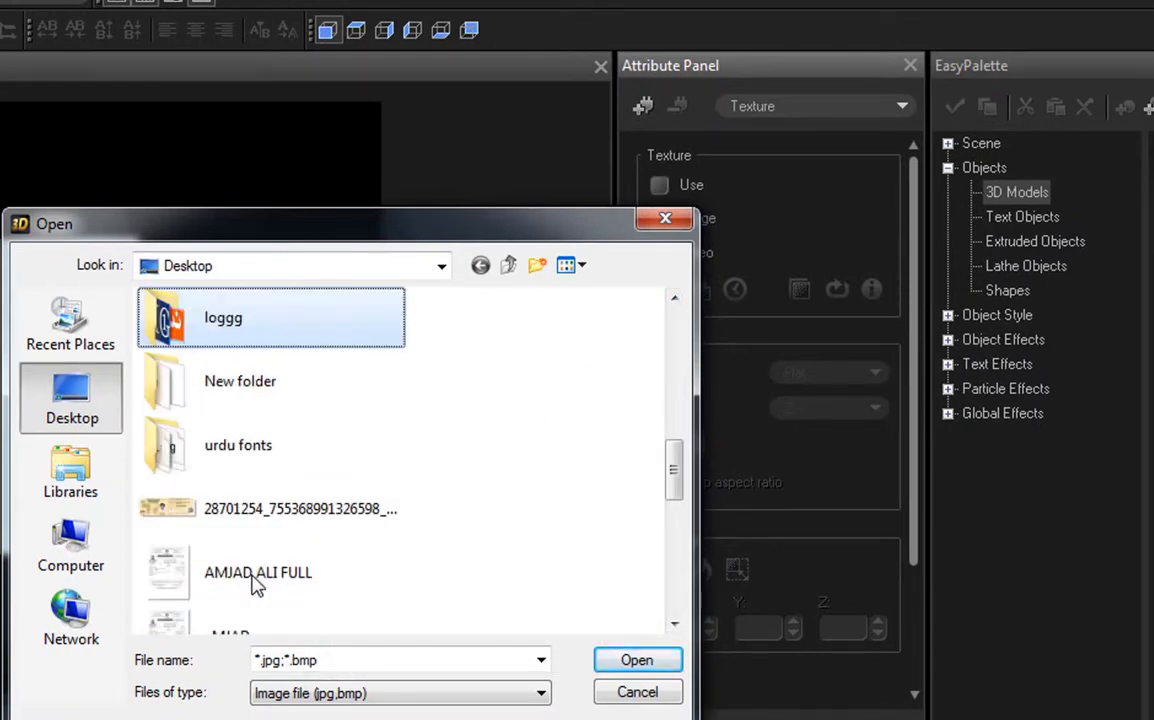
double_click(253, 330)
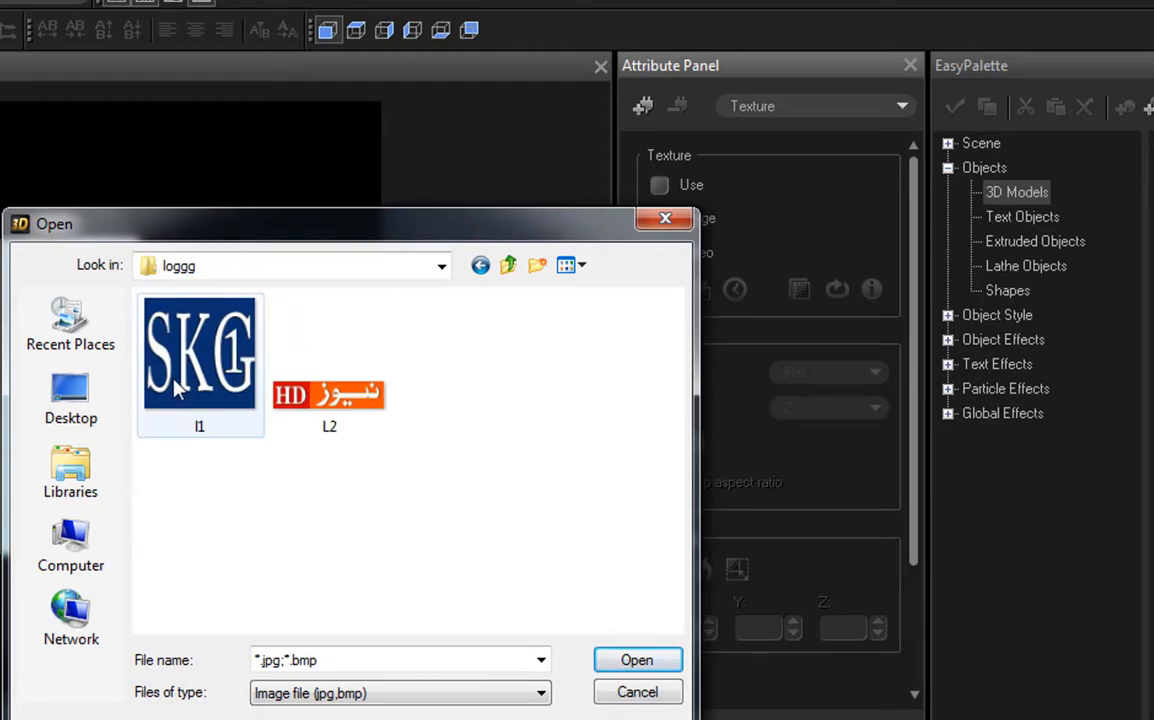
left_click(220, 428)
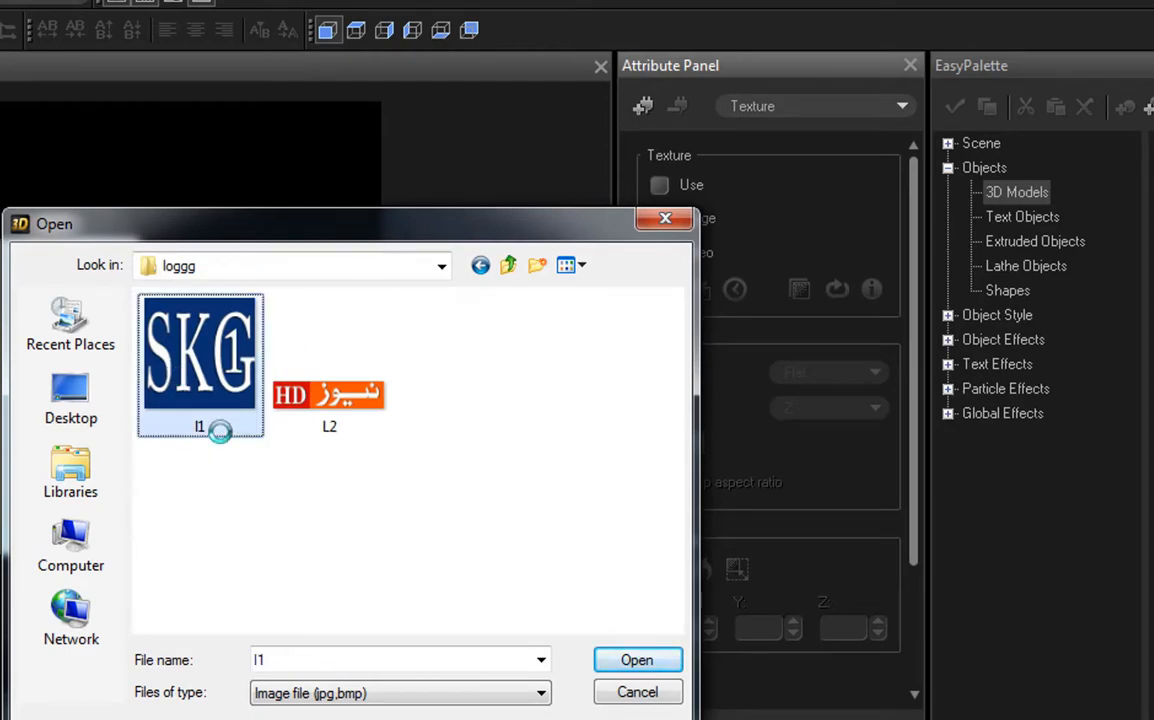
left_click(603, 665)
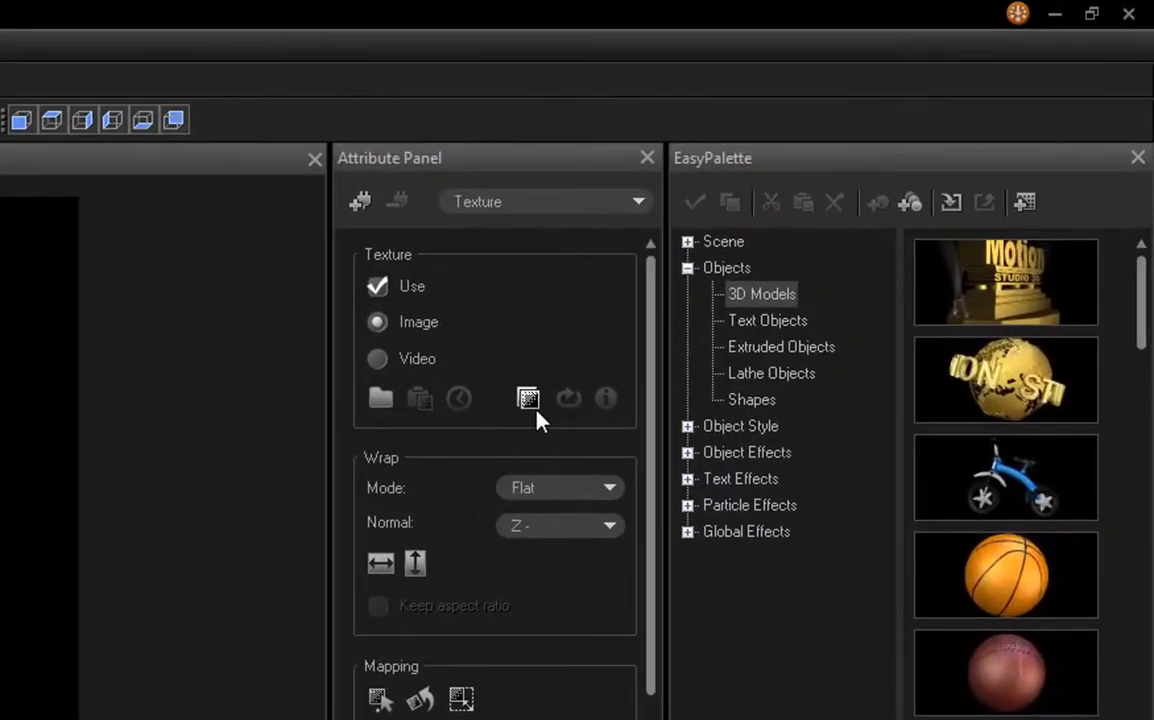
Step: Switch the front-face texture's color display so its lettering shows white, and keep its wrap normal at Z -
left_click(532, 402)
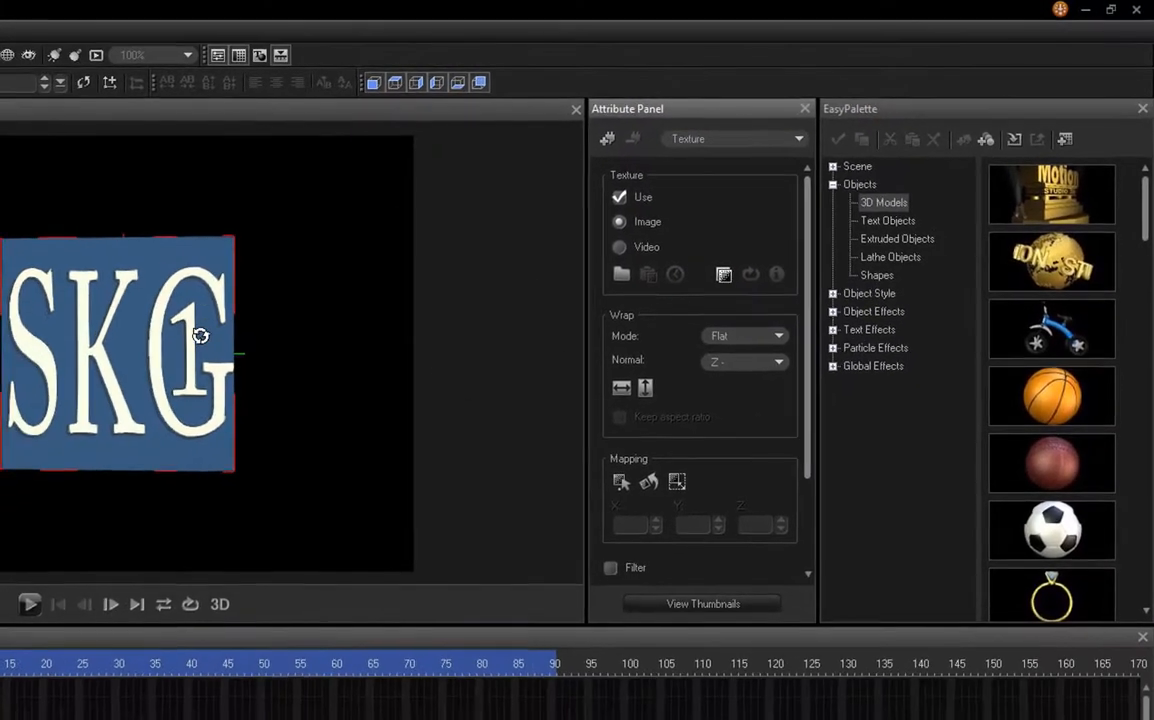
key("ctrl+shift+d")
mouse_move(0, 217)
left_mouse_down()
mouse_move(6, 403)
mouse_move(262, 484)
left_mouse_up()
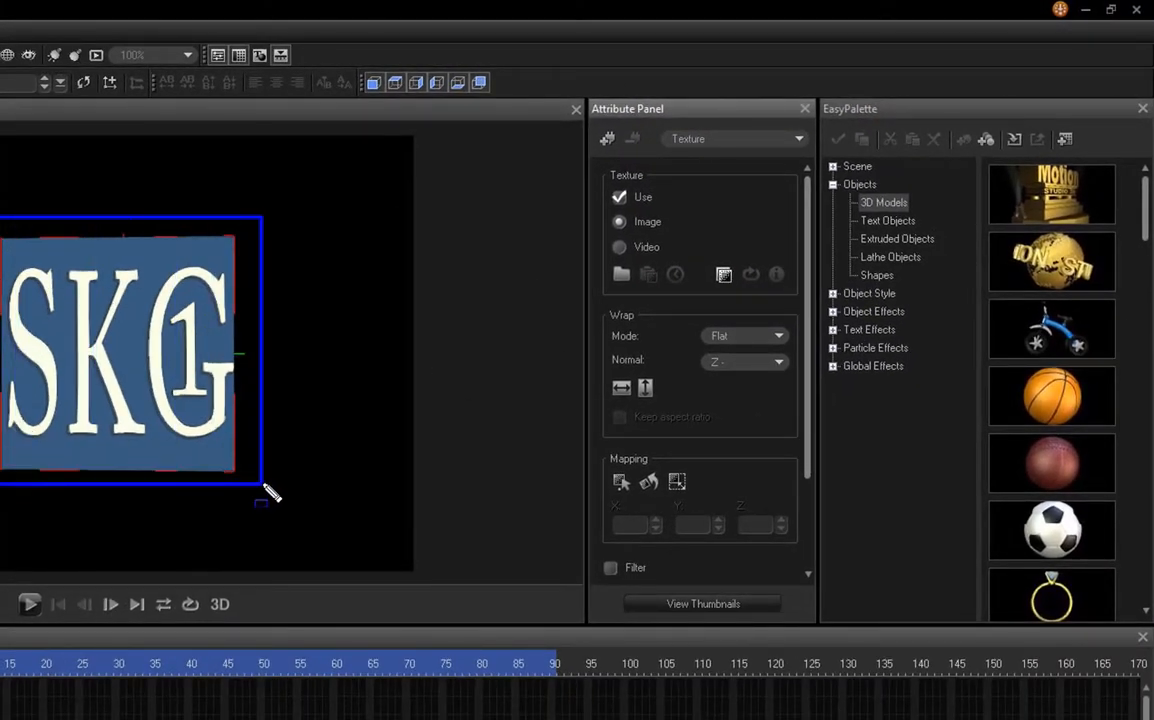
key("Escape")
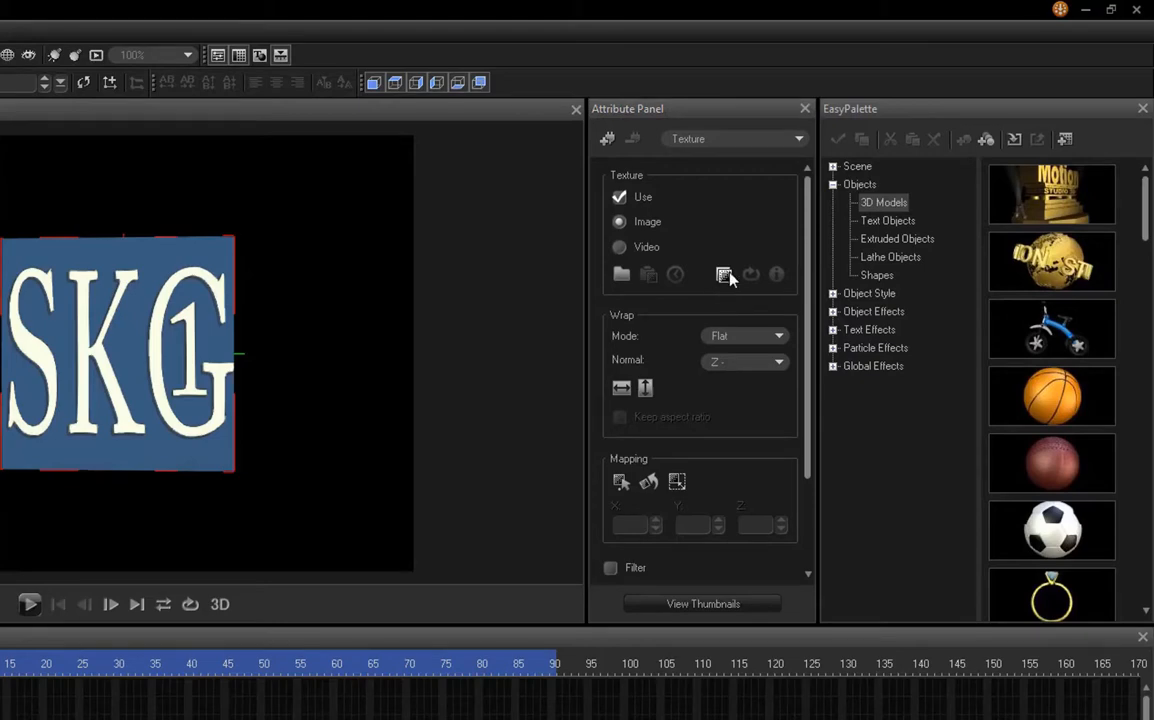
left_click(724, 275)
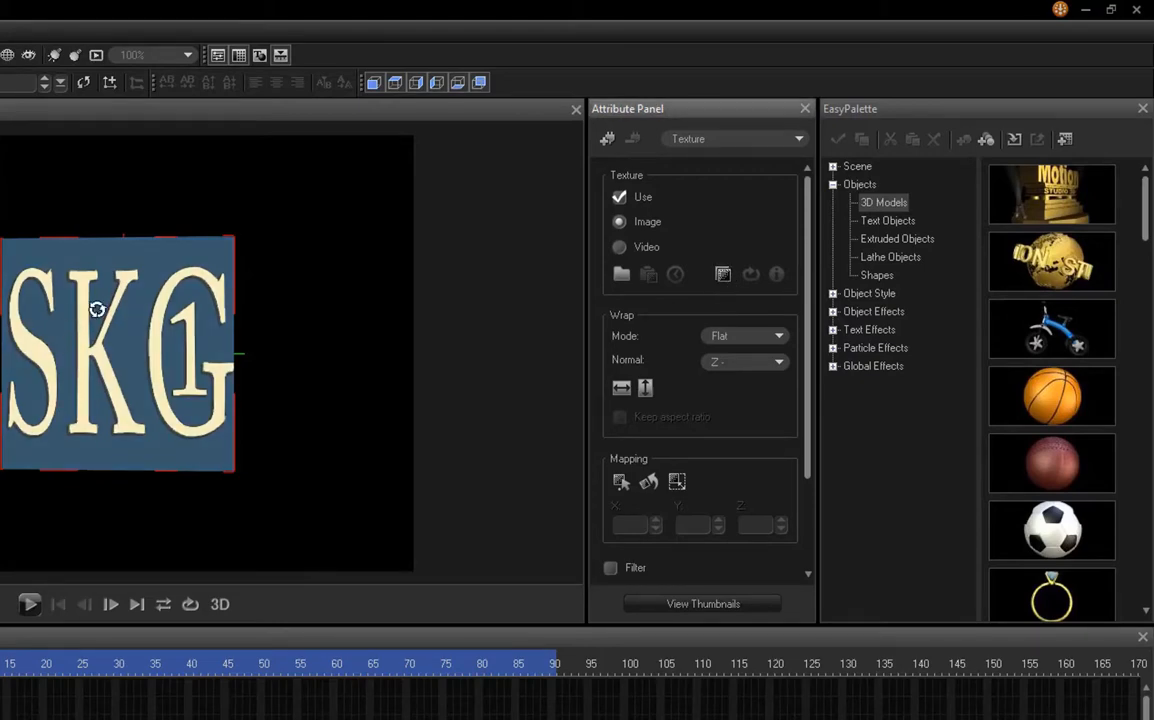
left_click(722, 278)
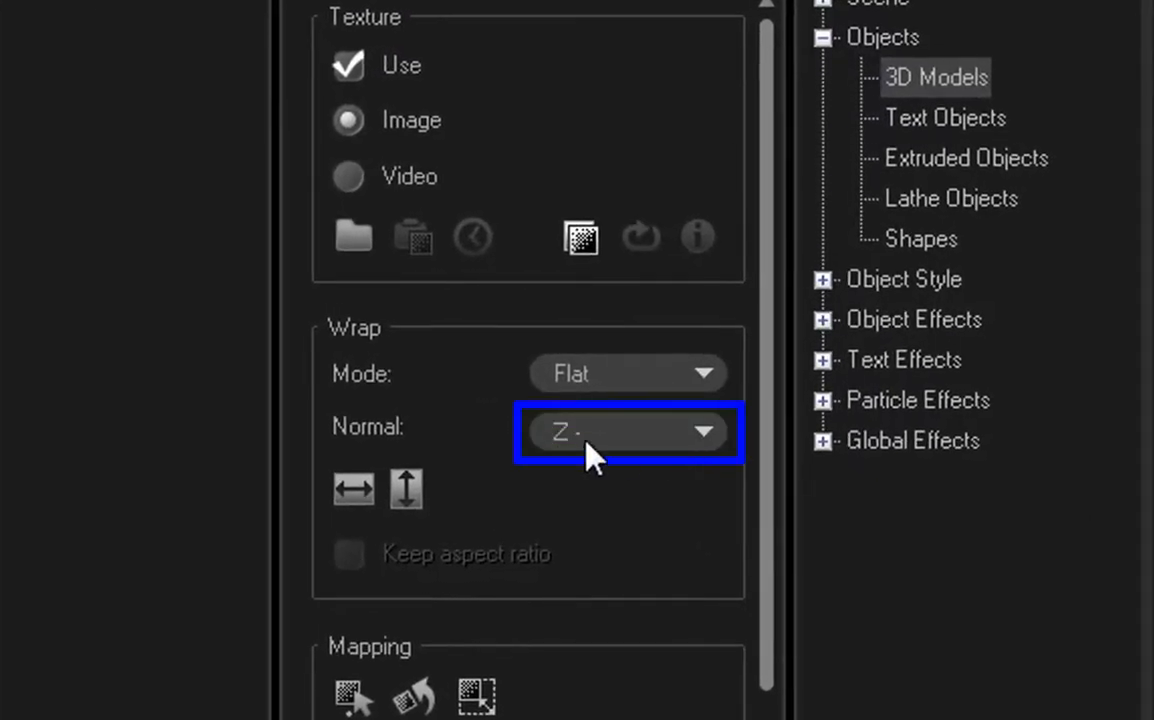
left_click(578, 443)
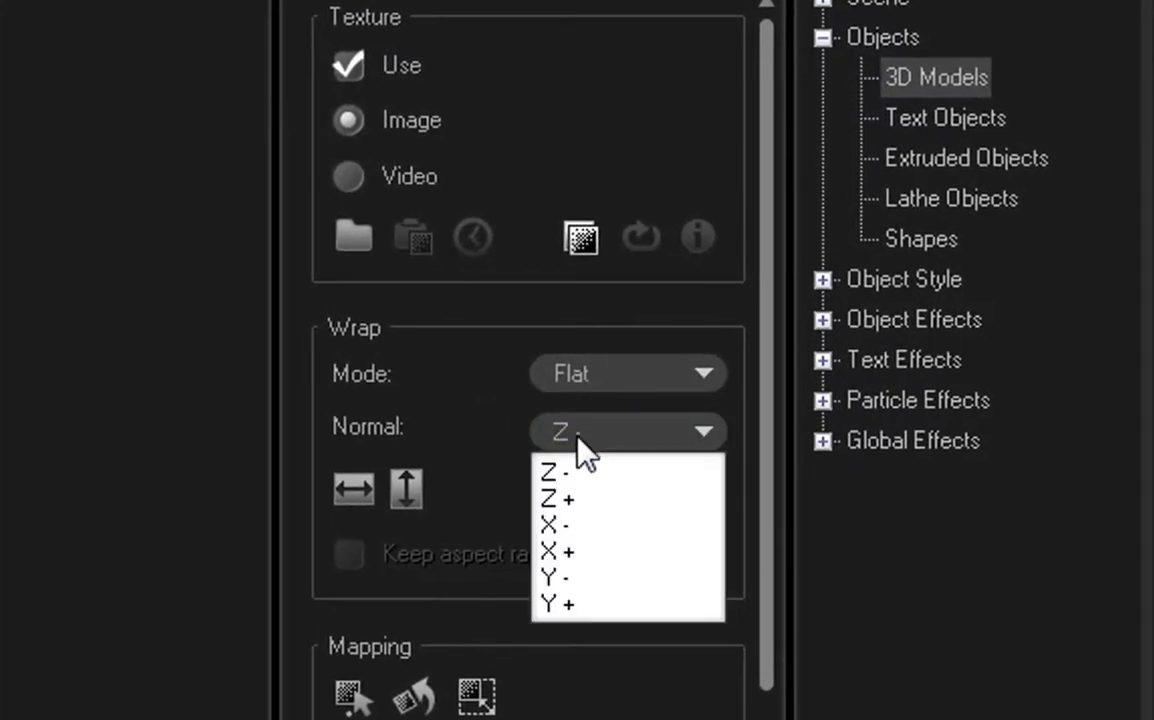
left_click(625, 486)
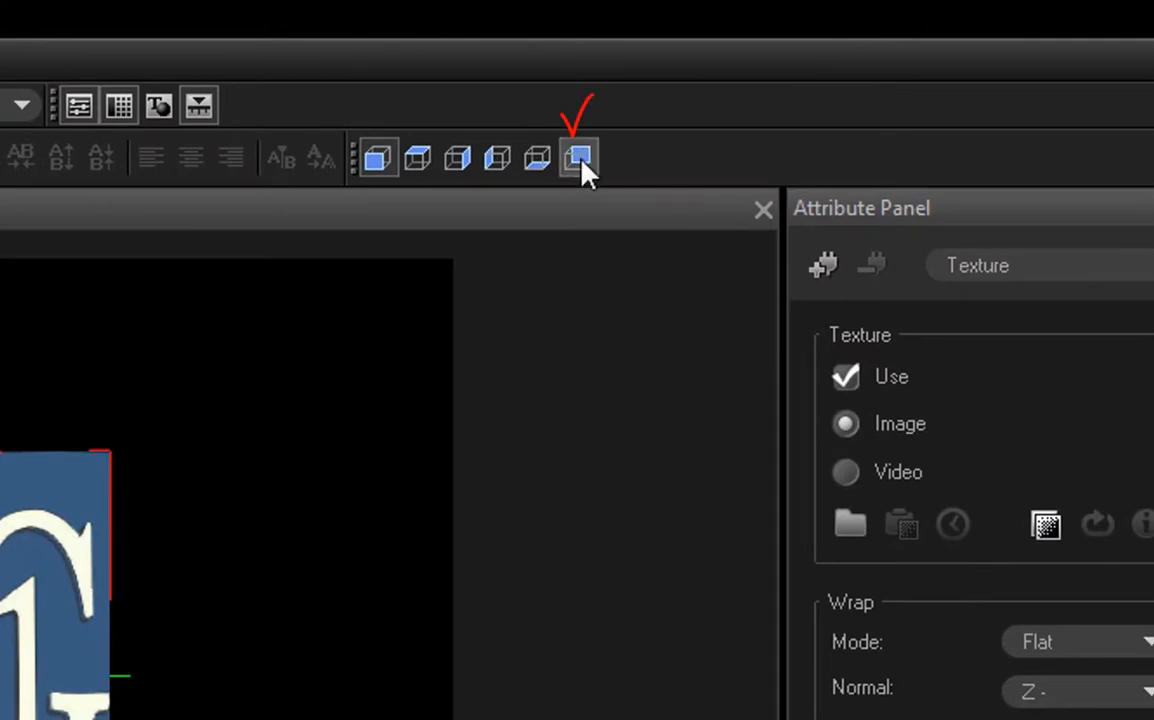
Step: Make only the cube's back face active and load l1 from the loggg folder as its texture
left_click(580, 158)
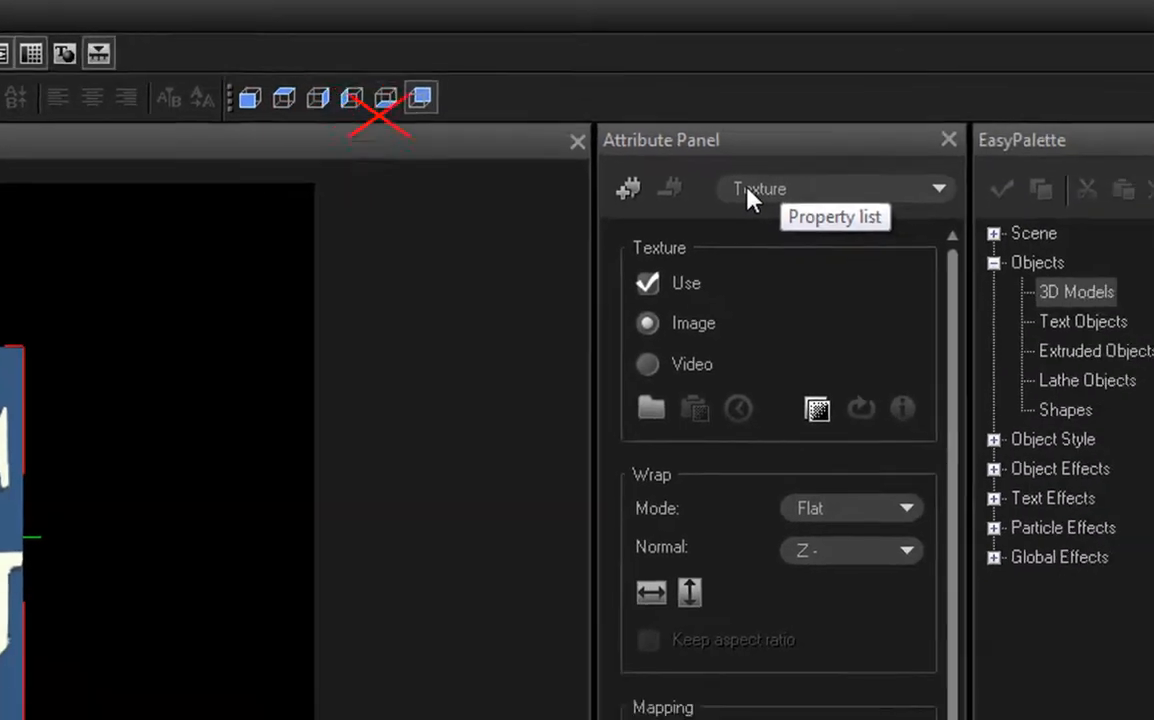
left_click(977, 278)
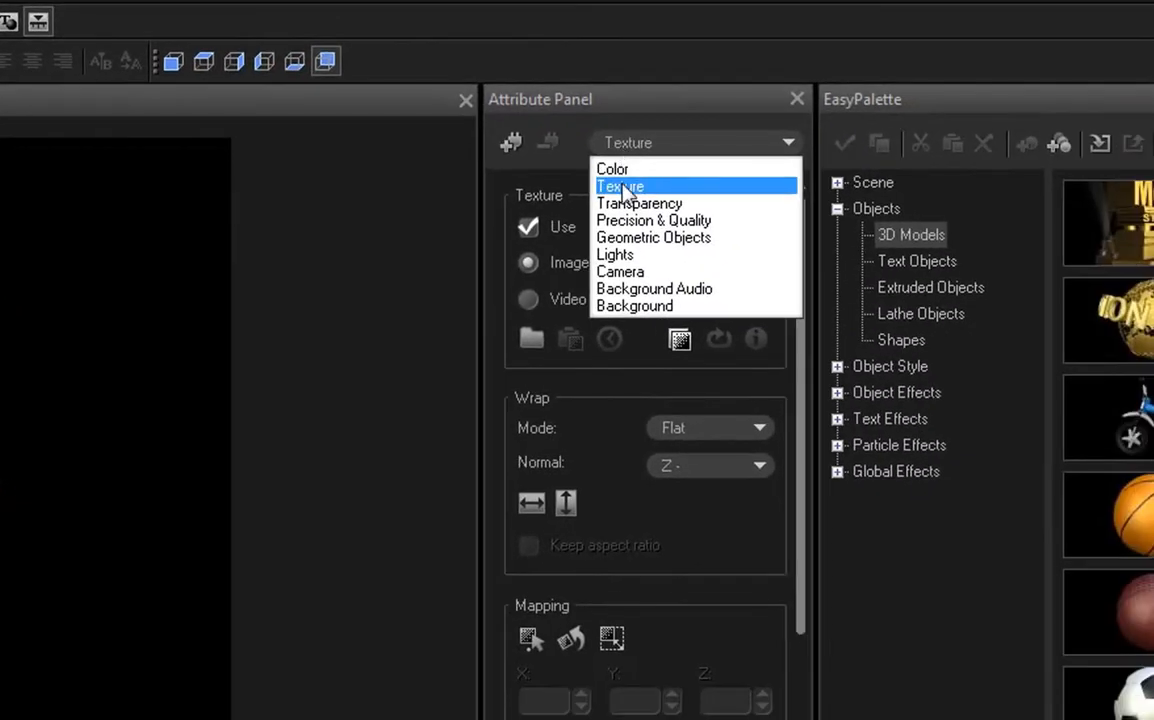
left_click(620, 186)
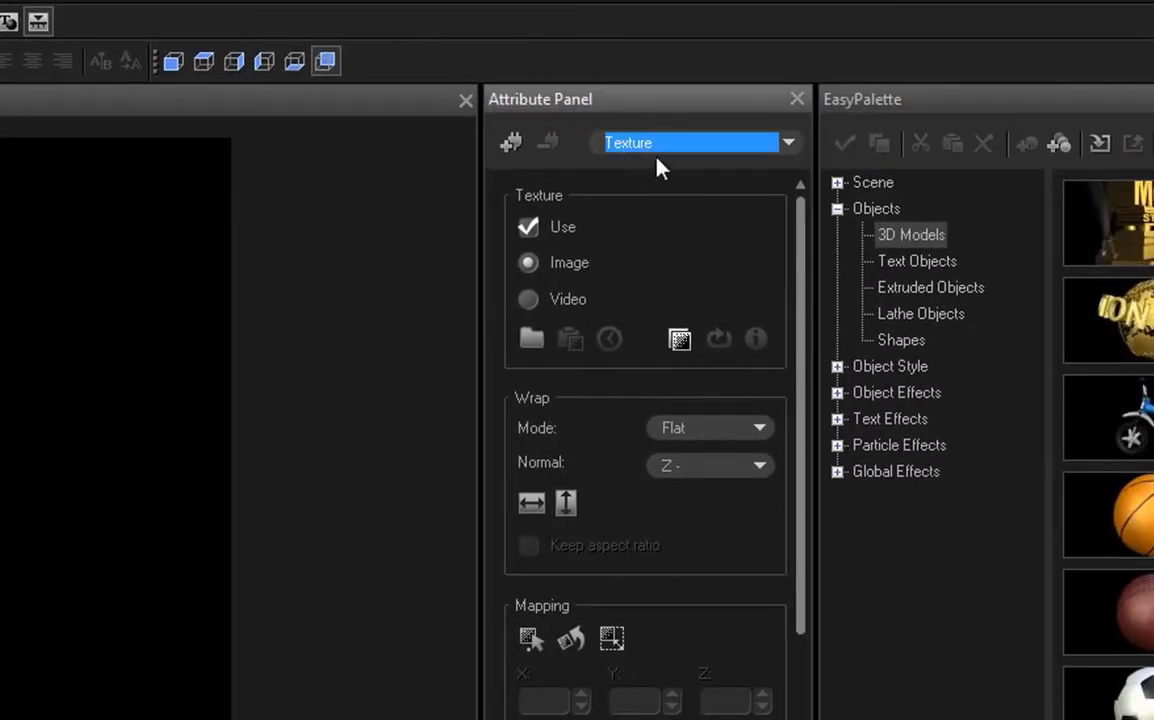
left_click(531, 341)
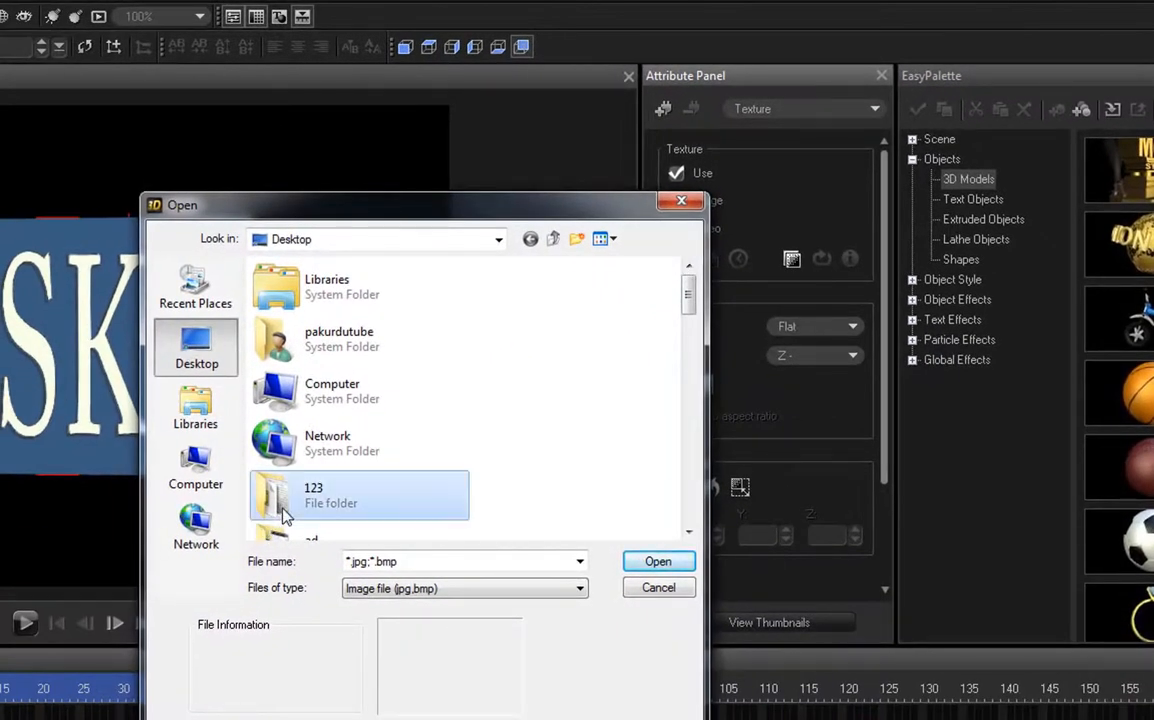
scroll(285, 515, "down", 5)
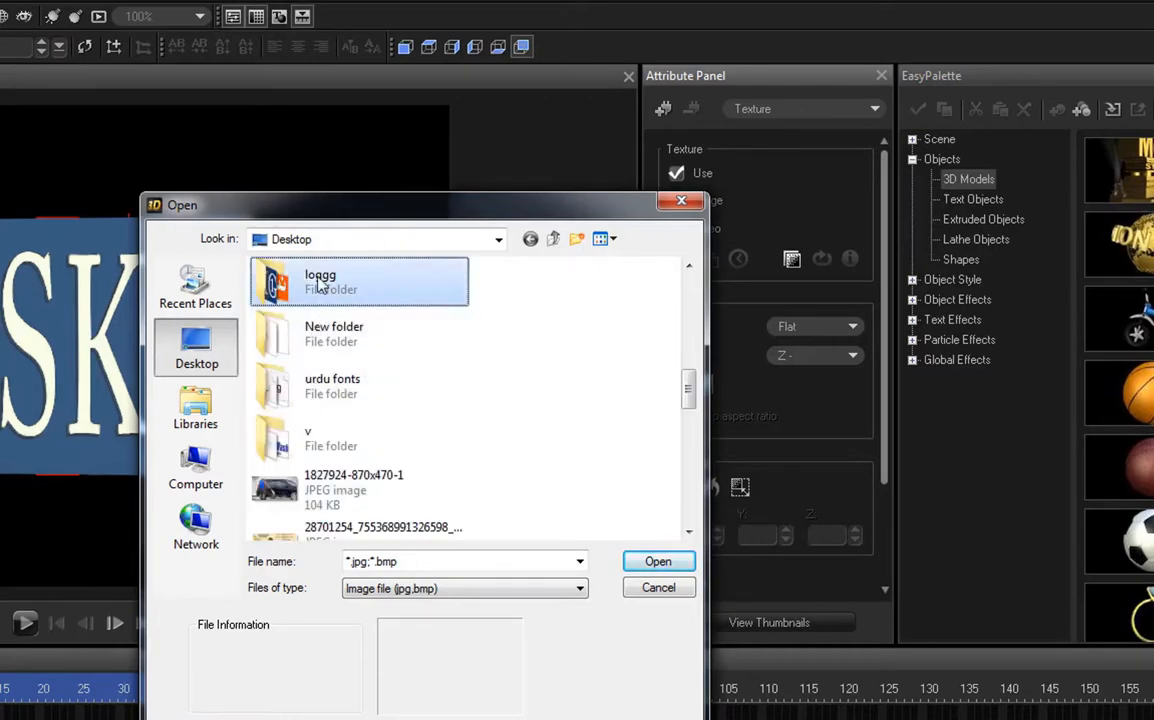
double_click(310, 280)
left_click(307, 321)
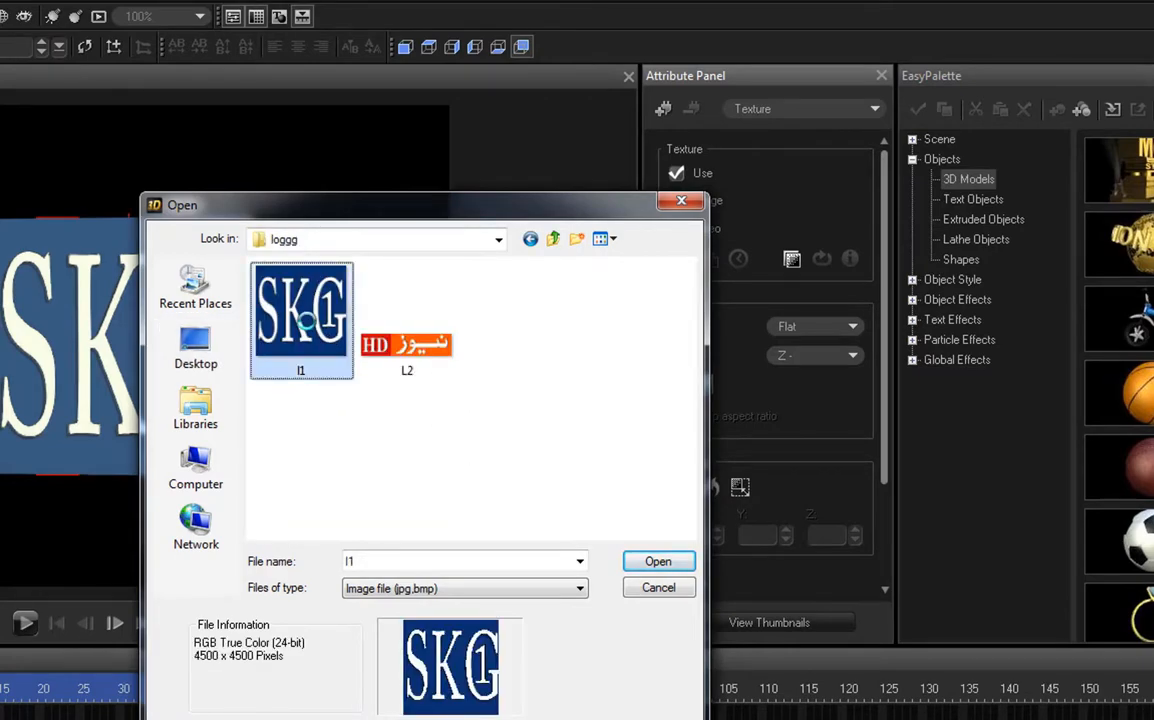
left_click(656, 561)
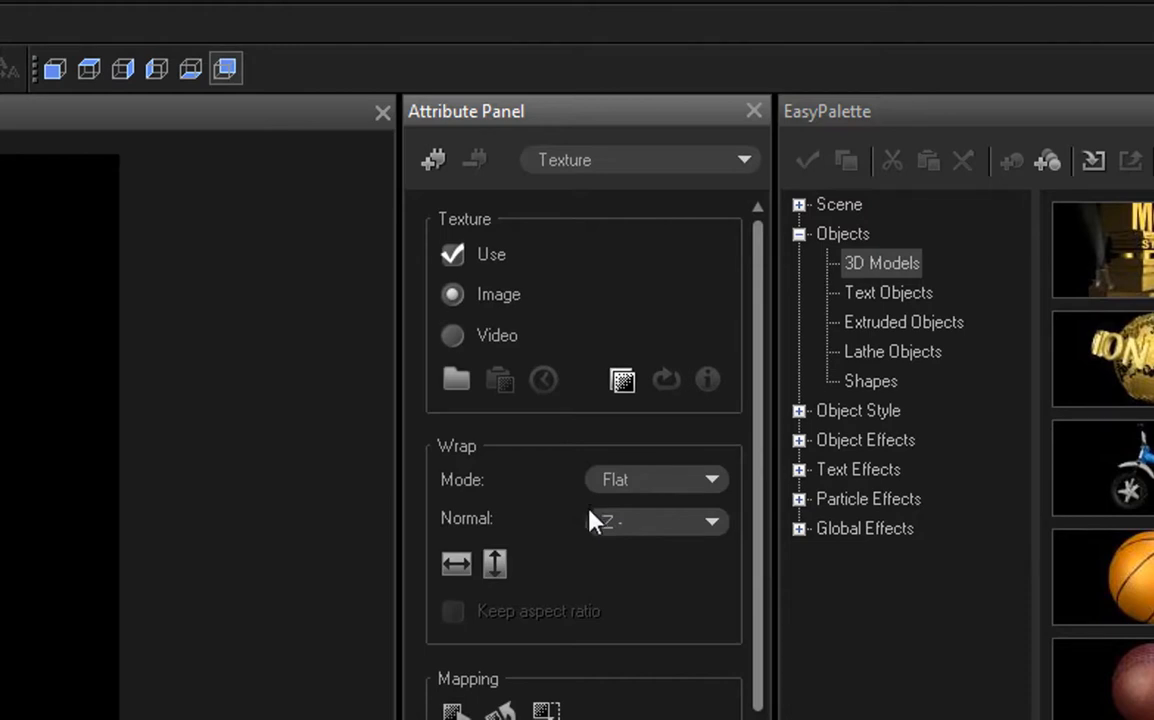
Step: Set the back-face texture's wrap normal to Z + and toggle its color display option
left_click(673, 526)
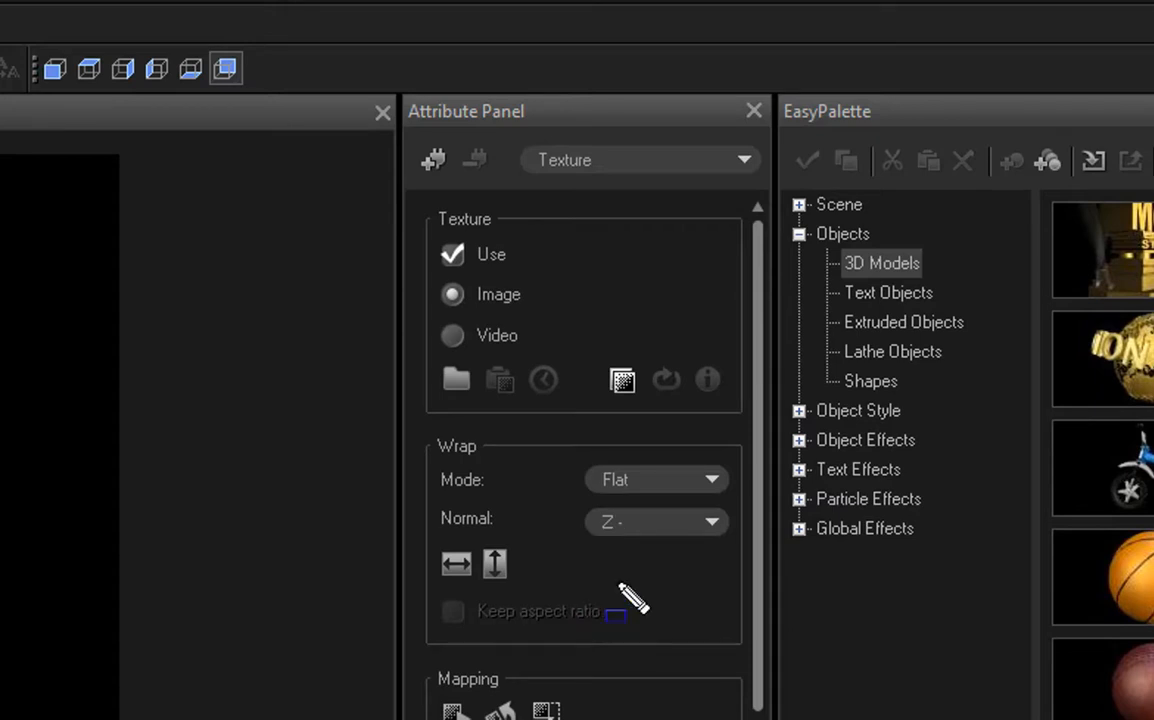
left_click(621, 528)
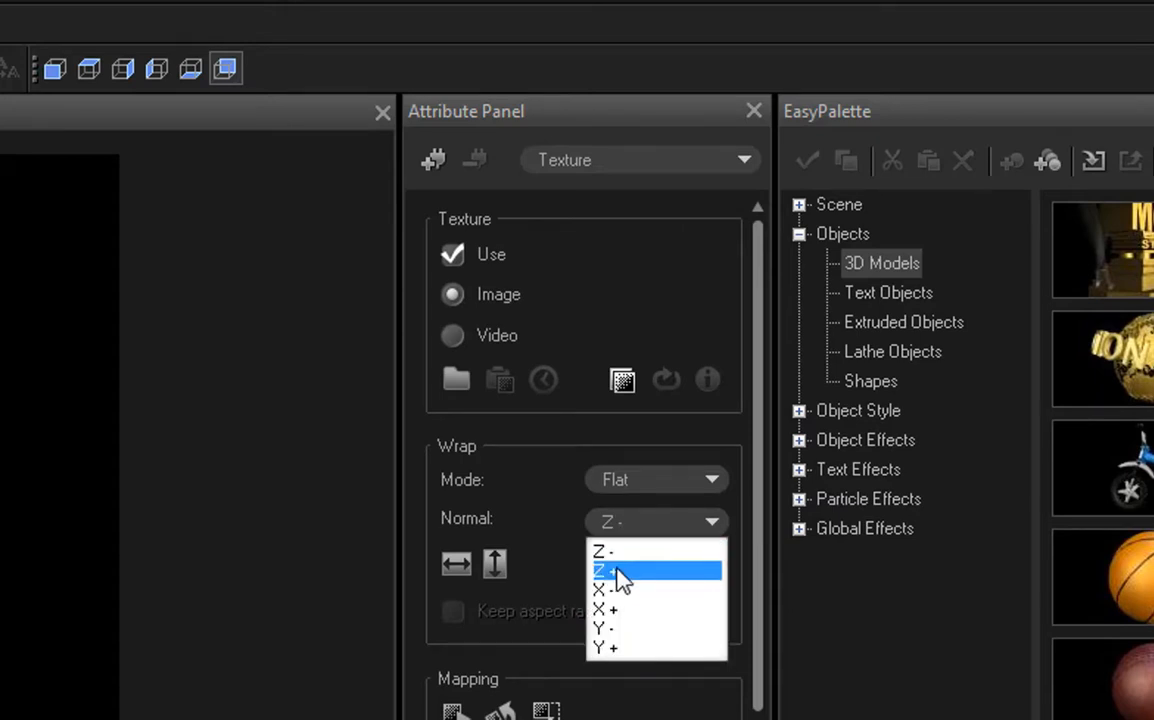
left_click(621, 571)
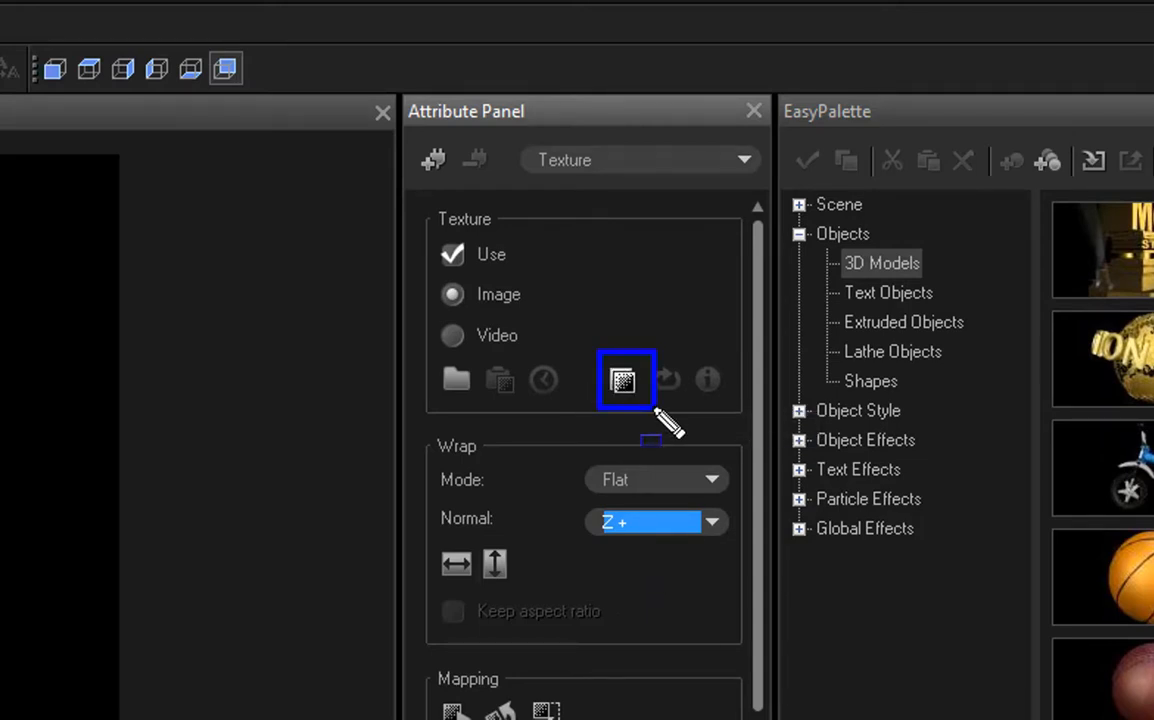
left_click(621, 381)
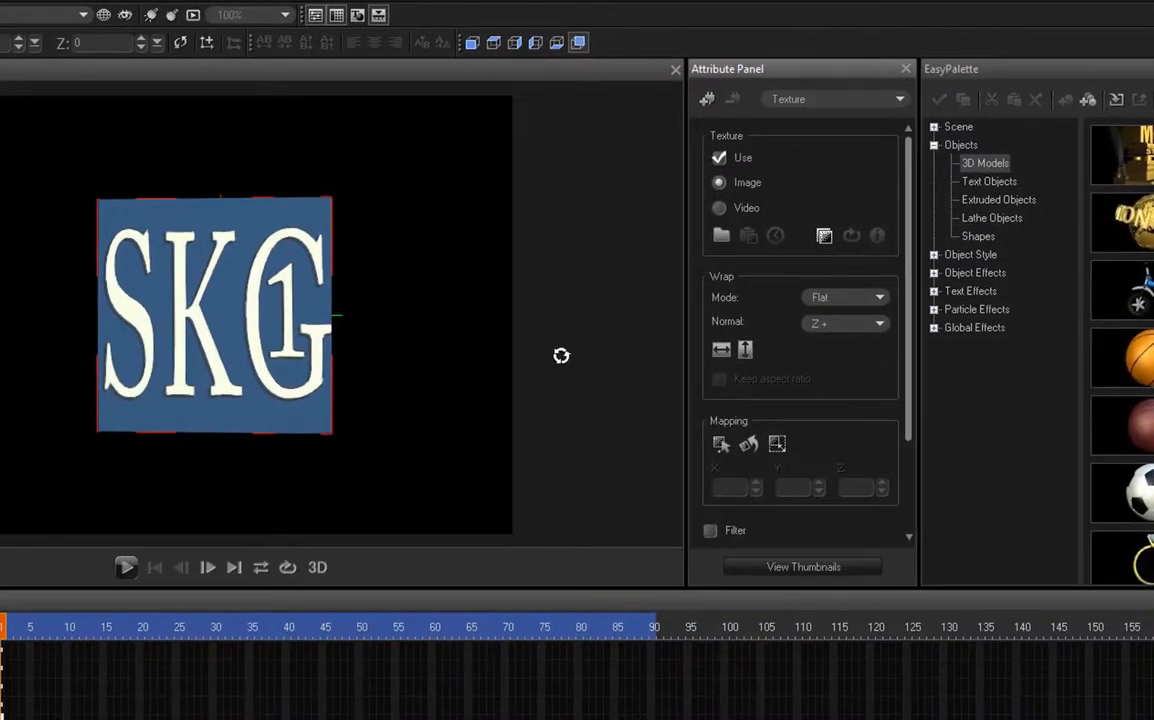
Step: Rotate the cube to its untextured side and load l1 as the texture of its right face
left_click_drag(351, 402, 561, 404)
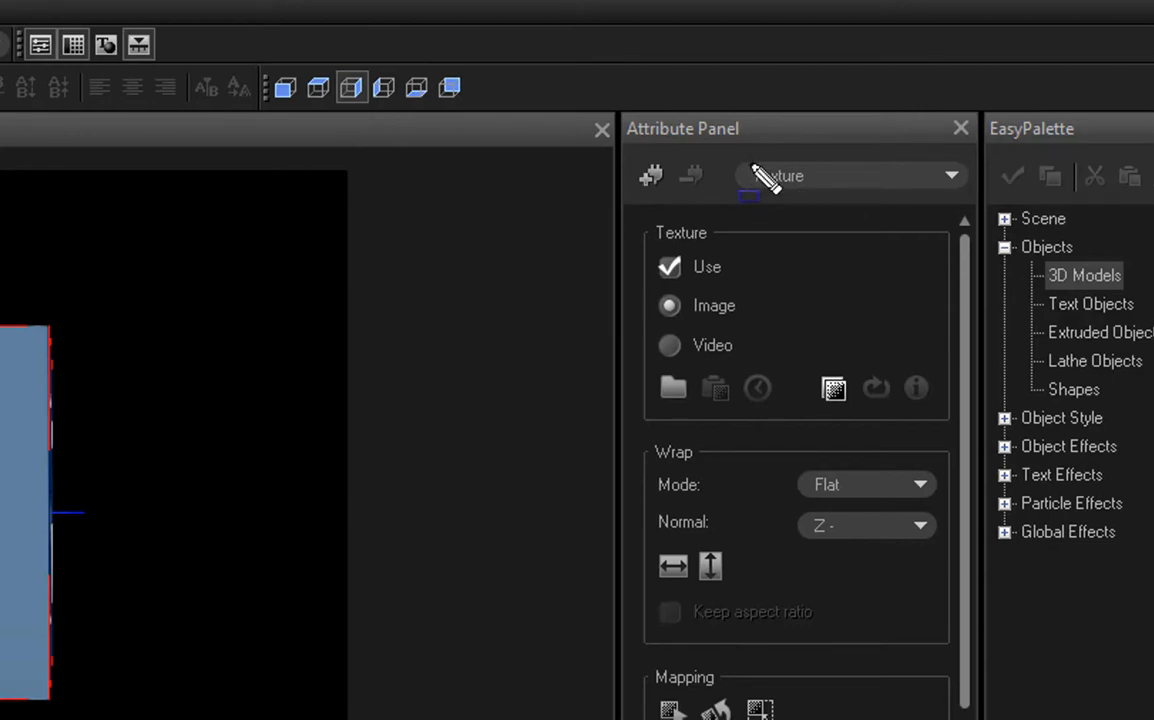
mouse_move(743, 152)
left_mouse_down()
mouse_move(775, 194)
mouse_move(872, 205)
left_mouse_up()
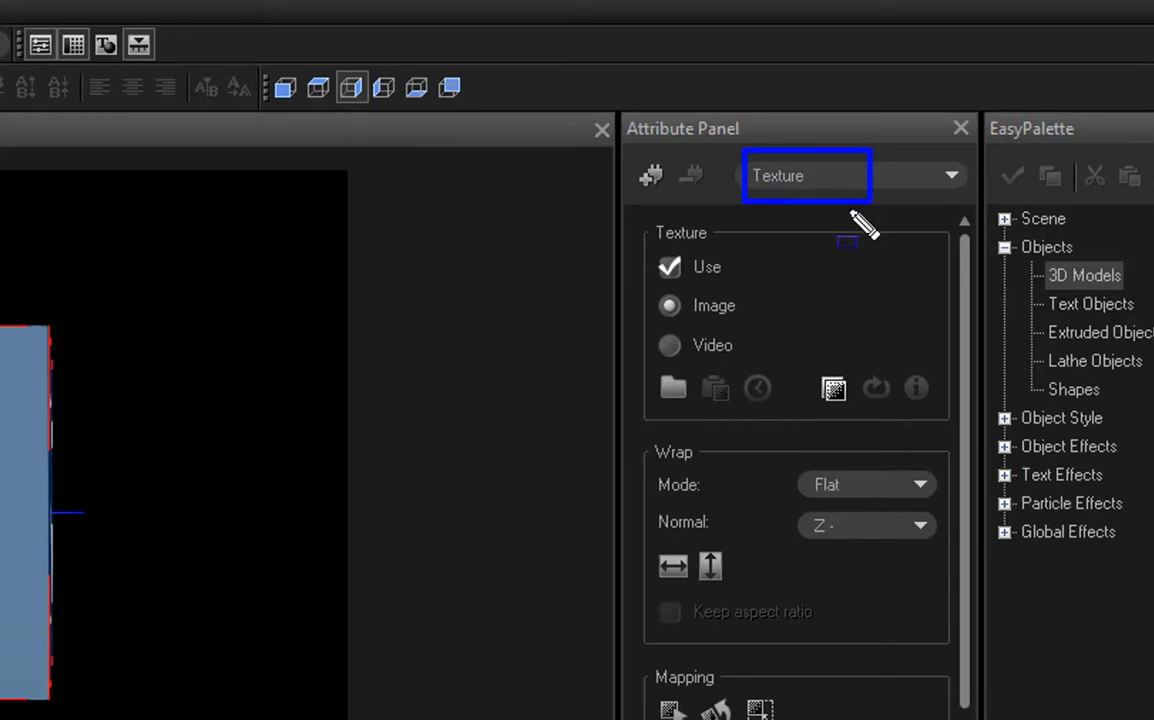
key("Escape")
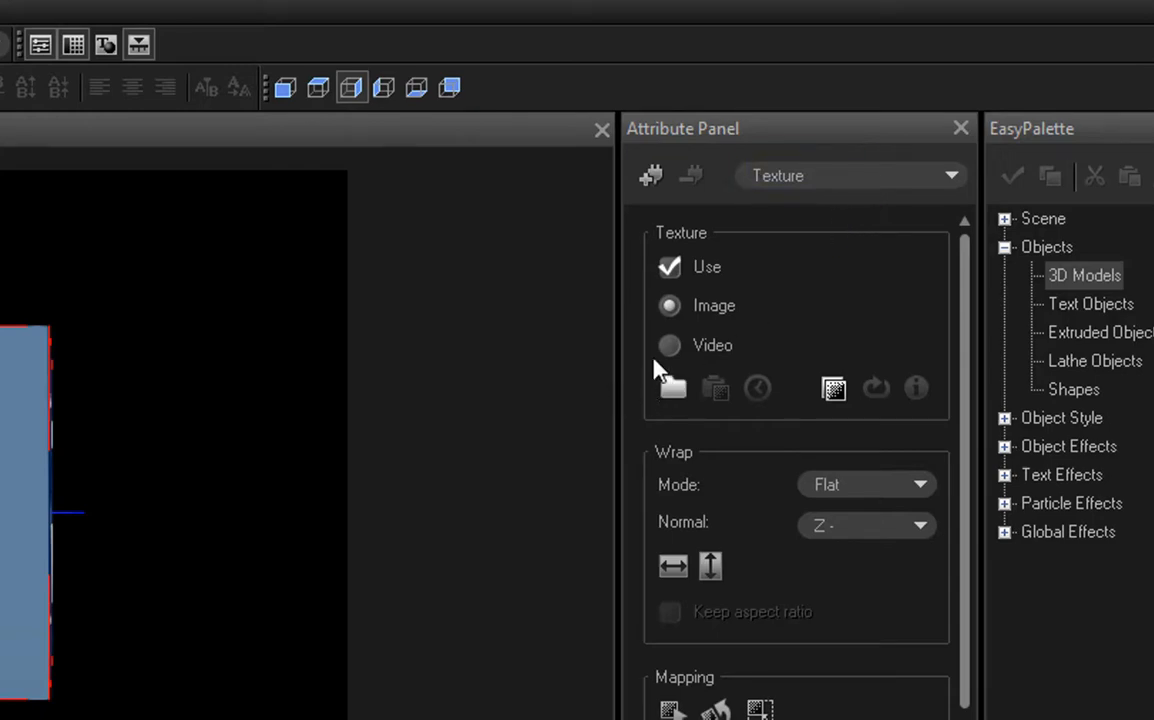
left_click(675, 390)
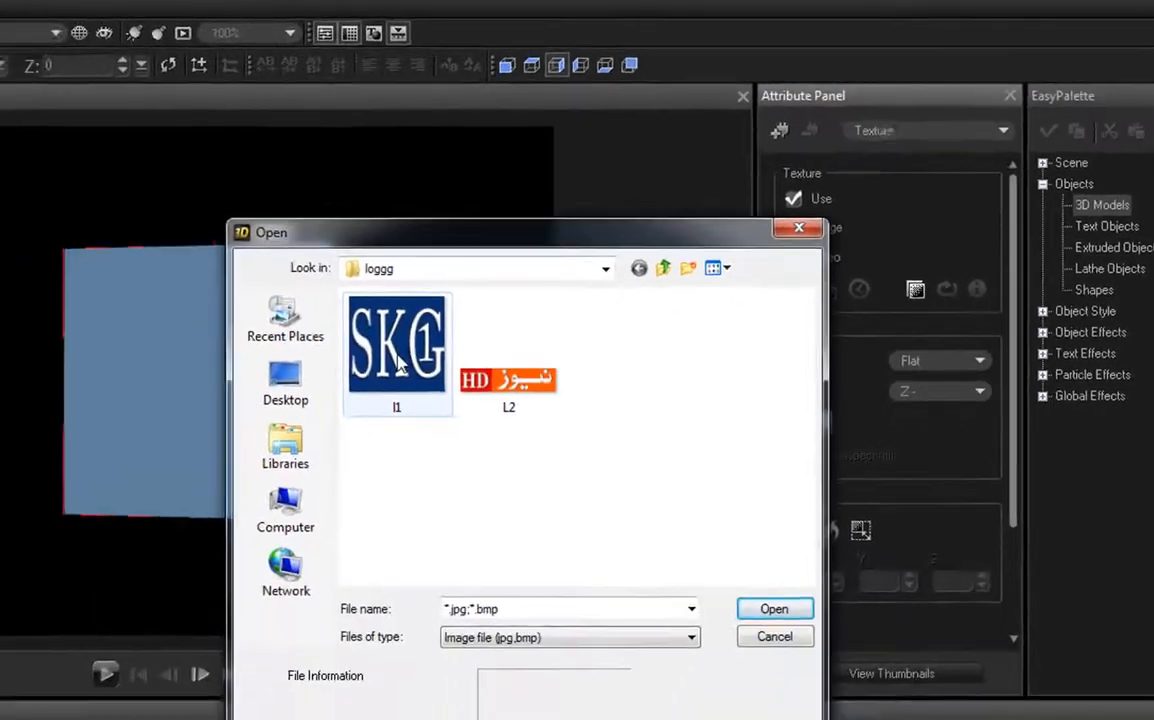
left_click(398, 365)
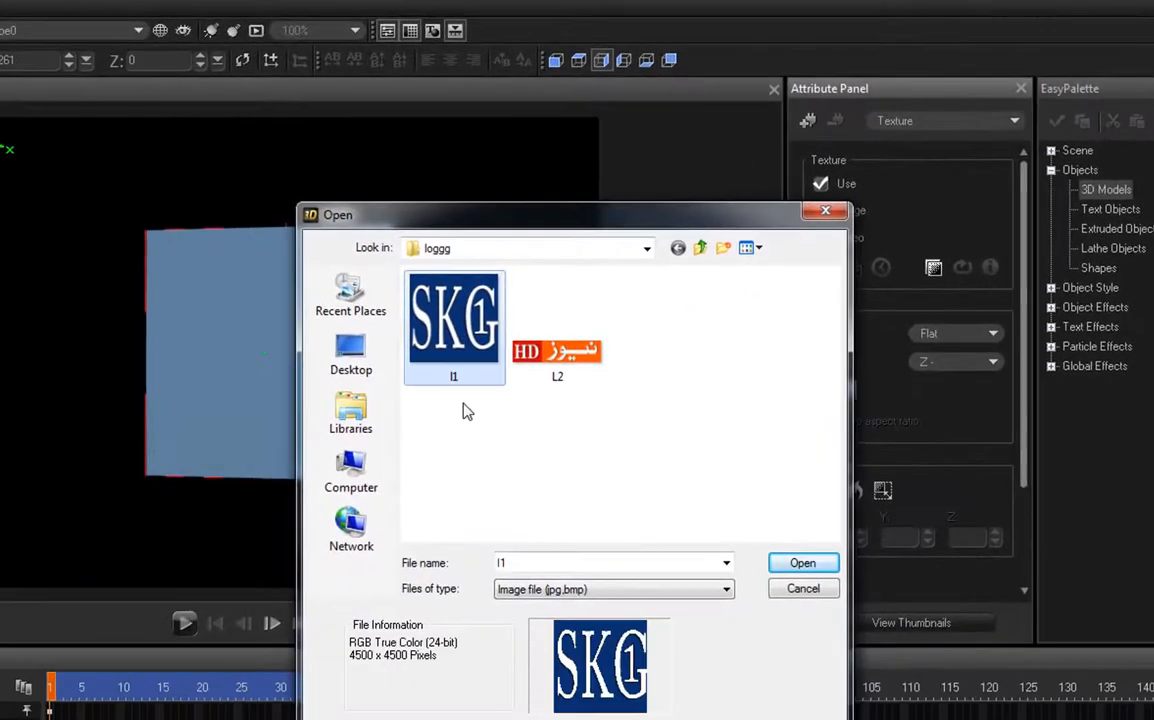
left_click(774, 608)
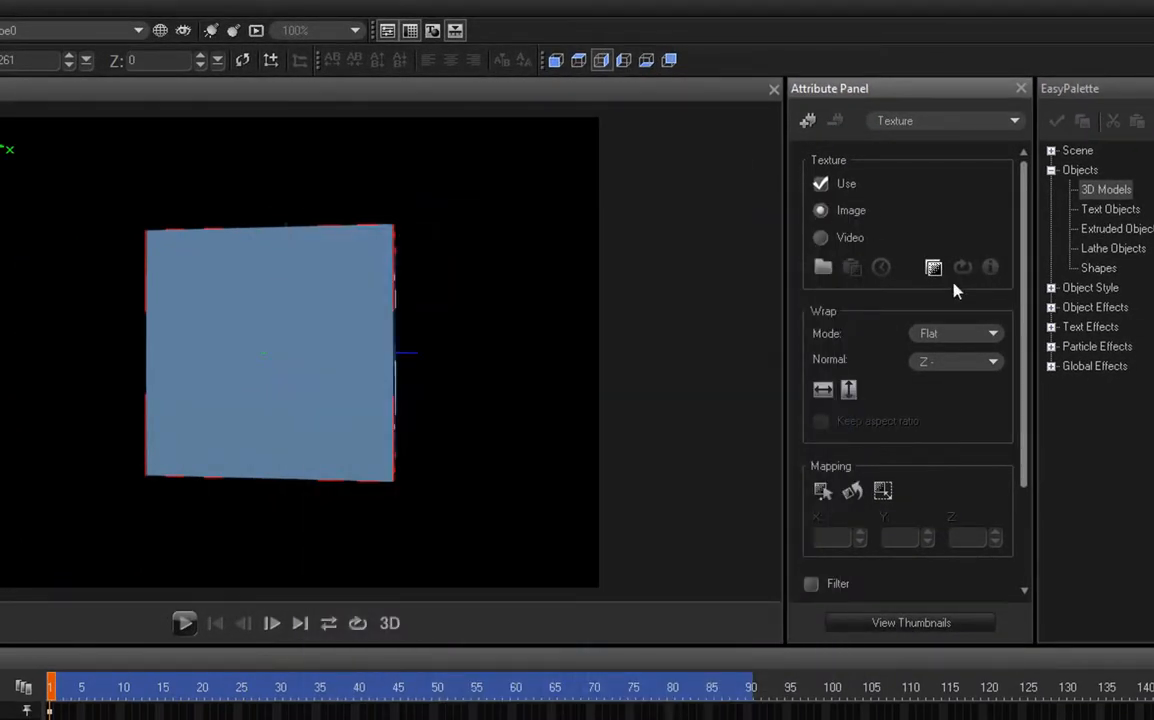
Step: Set the wrap normal of the right-face texture to X +
left_click(948, 366)
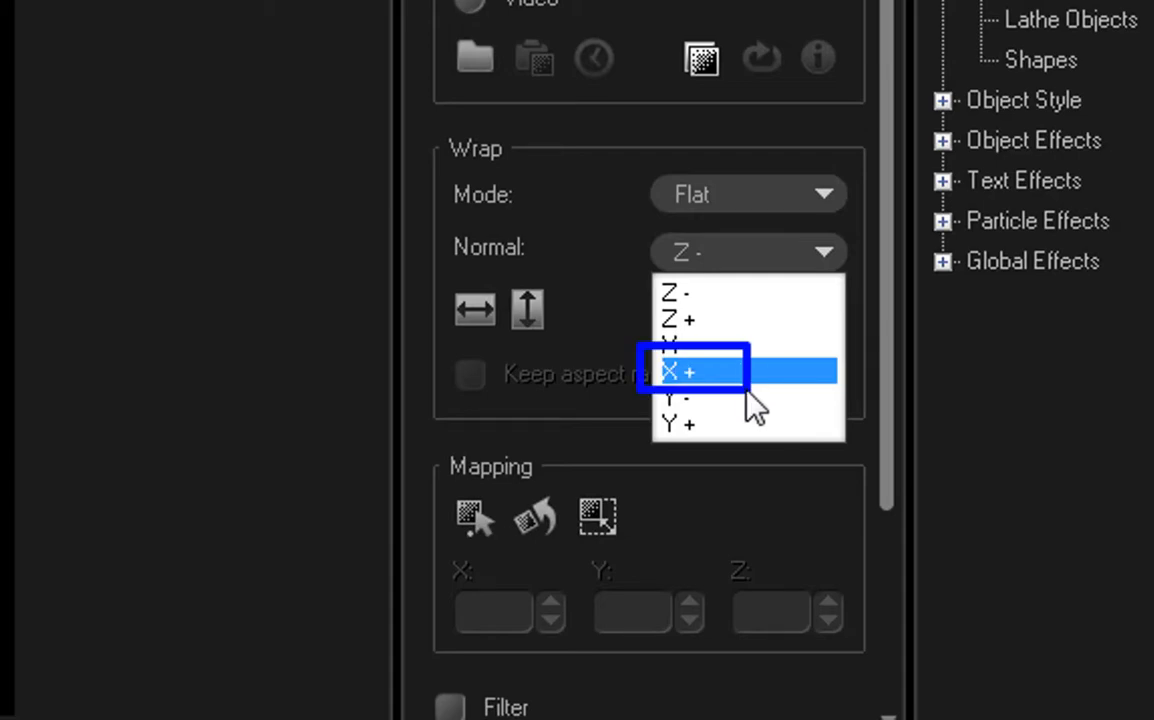
left_click(697, 363)
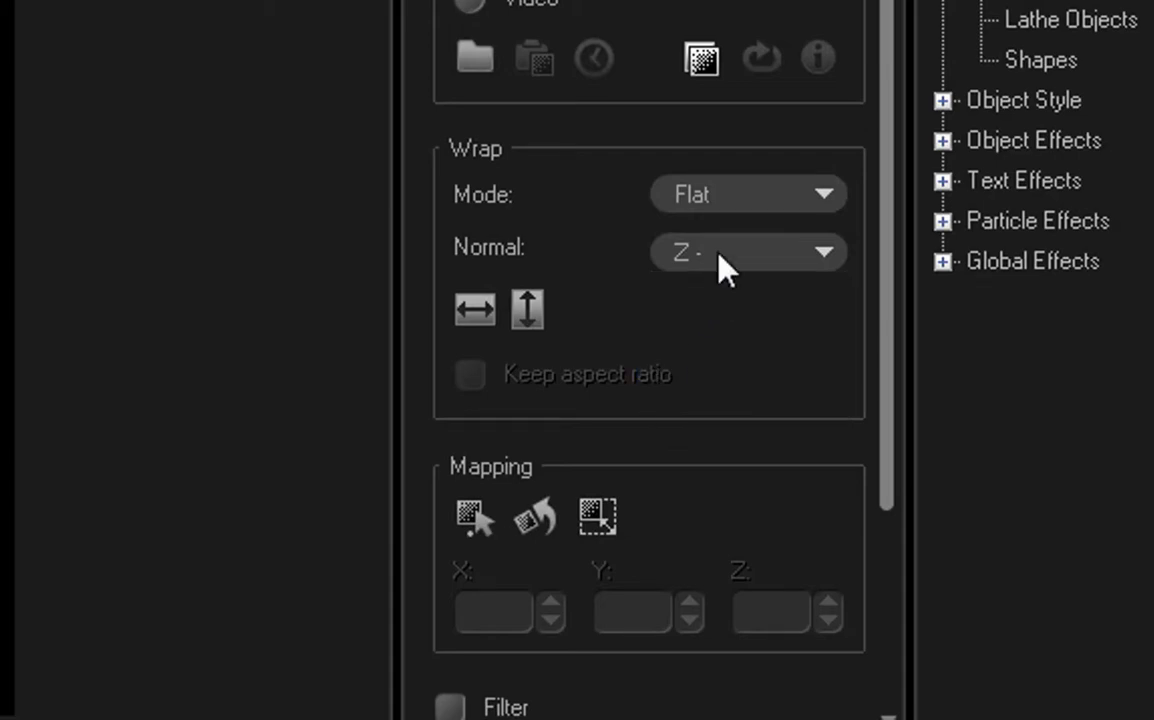
left_click(725, 268)
left_click(697, 366)
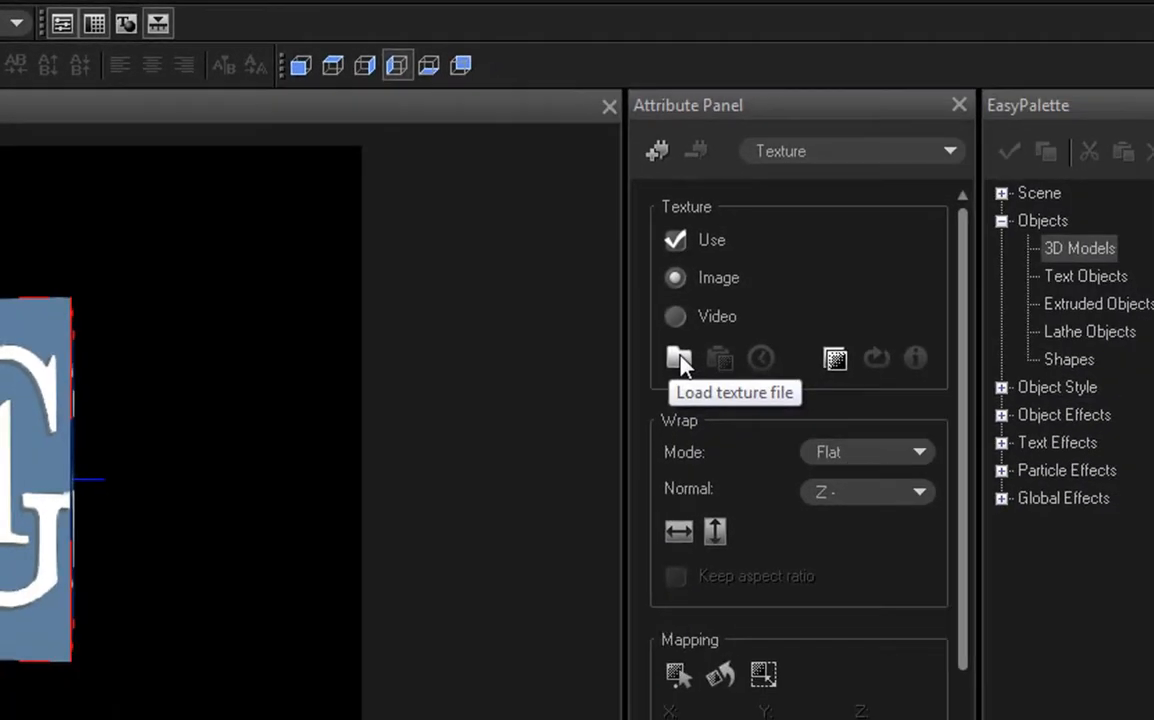
Step: Load the l1 image from the loggg folder as the texture of the cube's left face
left_click(680, 360)
left_click(157, 430)
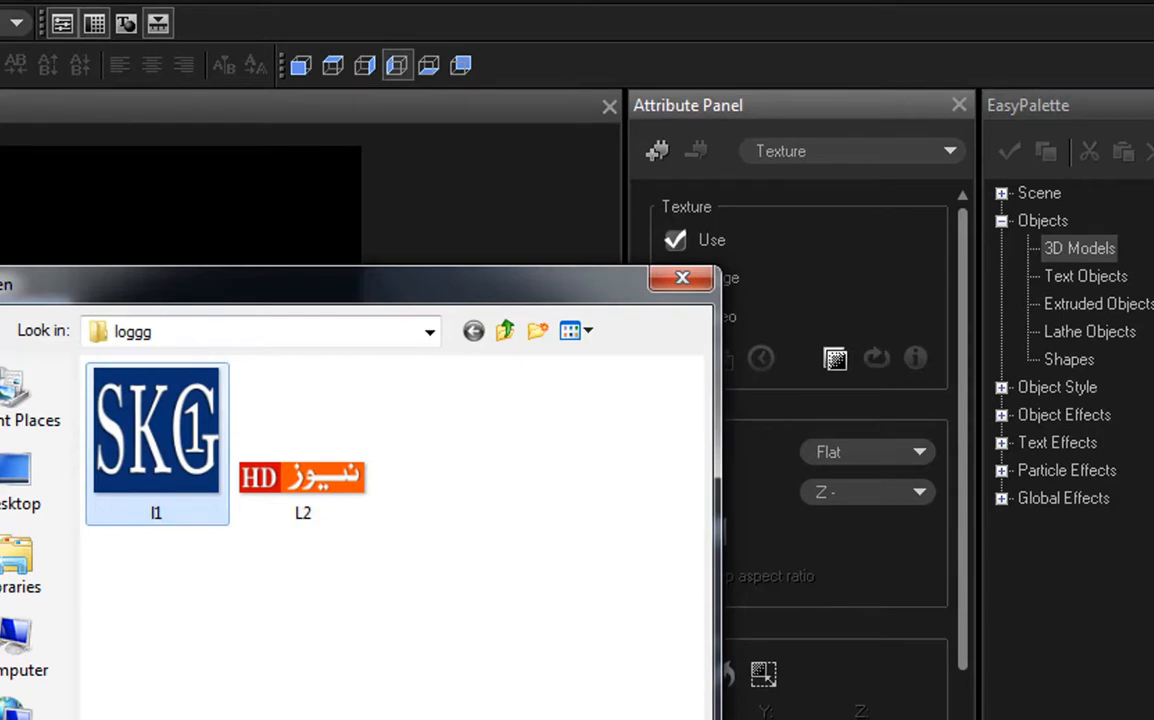
key("Return")
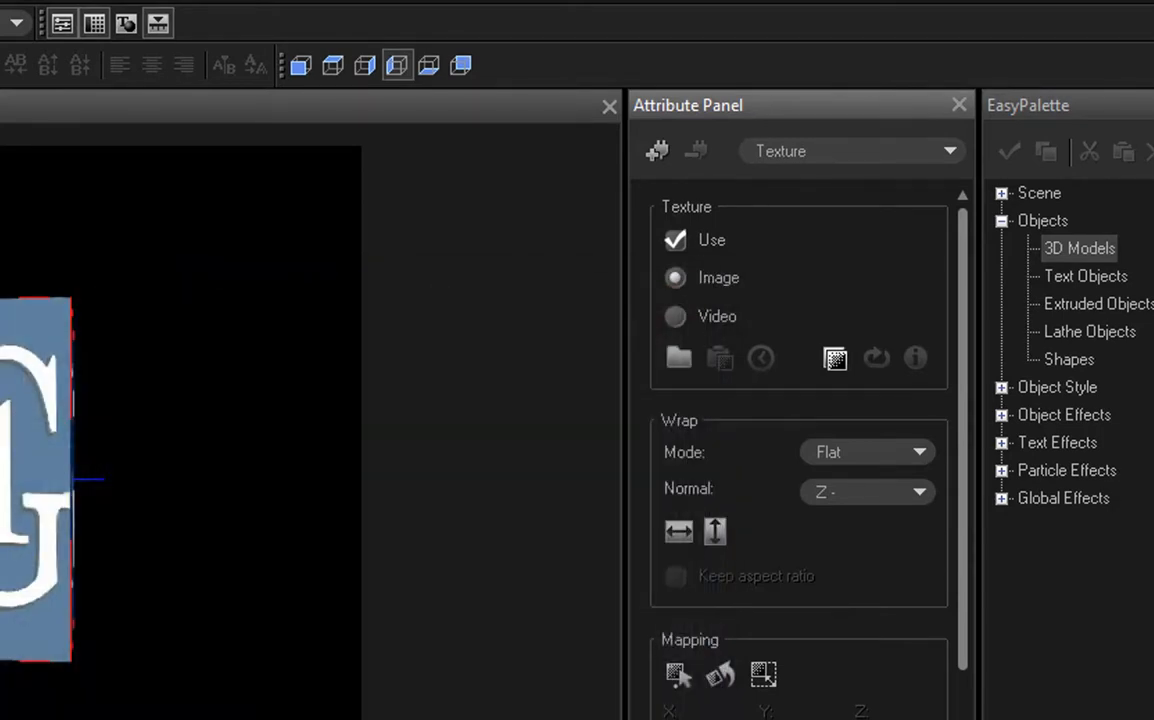
Step: Set the wrap normal of the left-face texture to X -
left_click(840, 508)
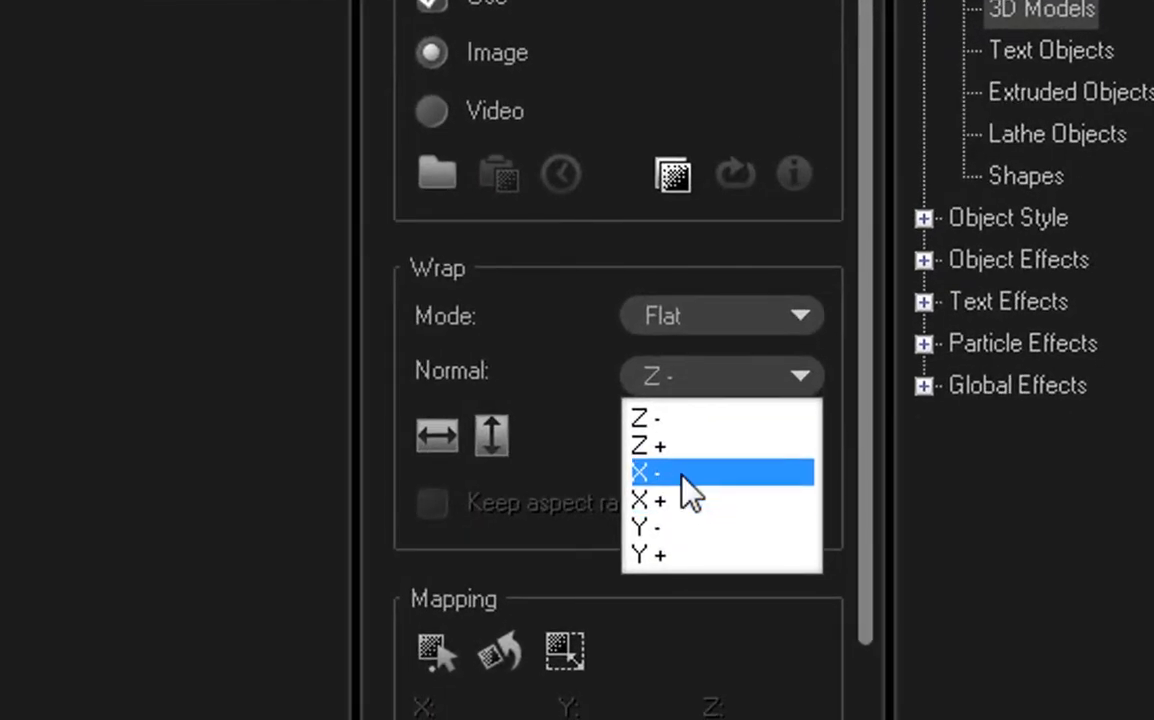
left_click_drag(608, 452, 712, 492)
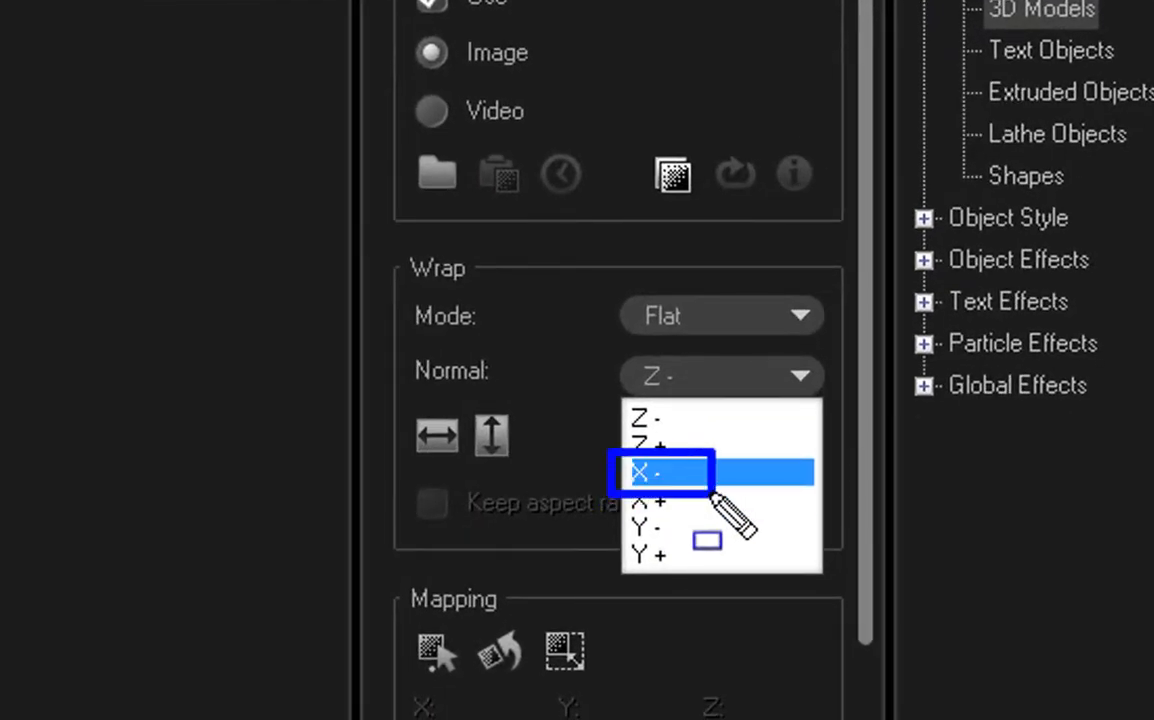
key("Escape")
left_click(655, 380)
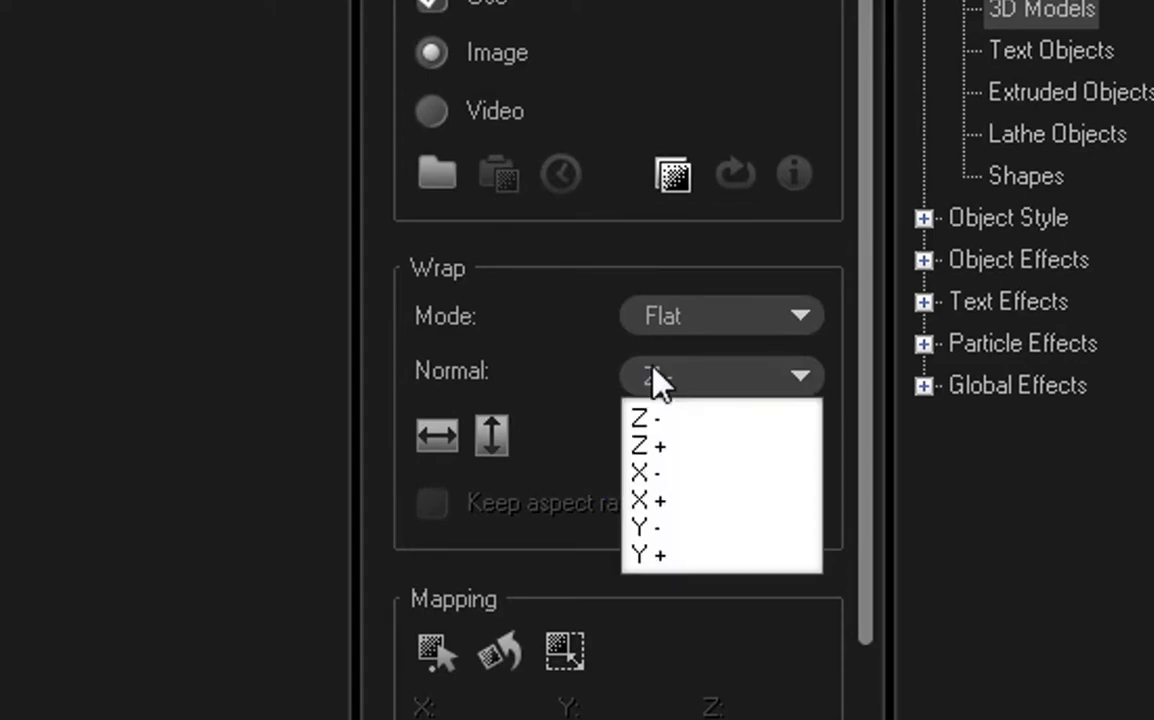
left_click(662, 473)
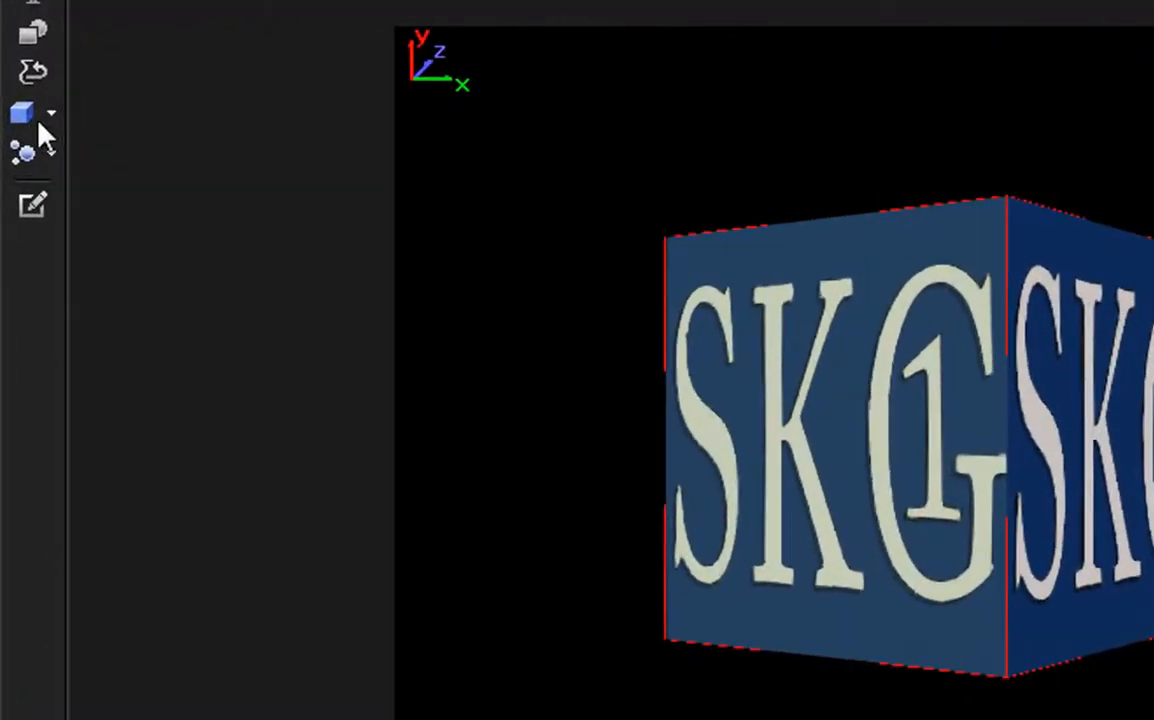
Step: Insert a second geometric object of the Cube type into the scene
left_click_drag(2, 94, 86, 146)
key("Escape")
left_click(46, 114)
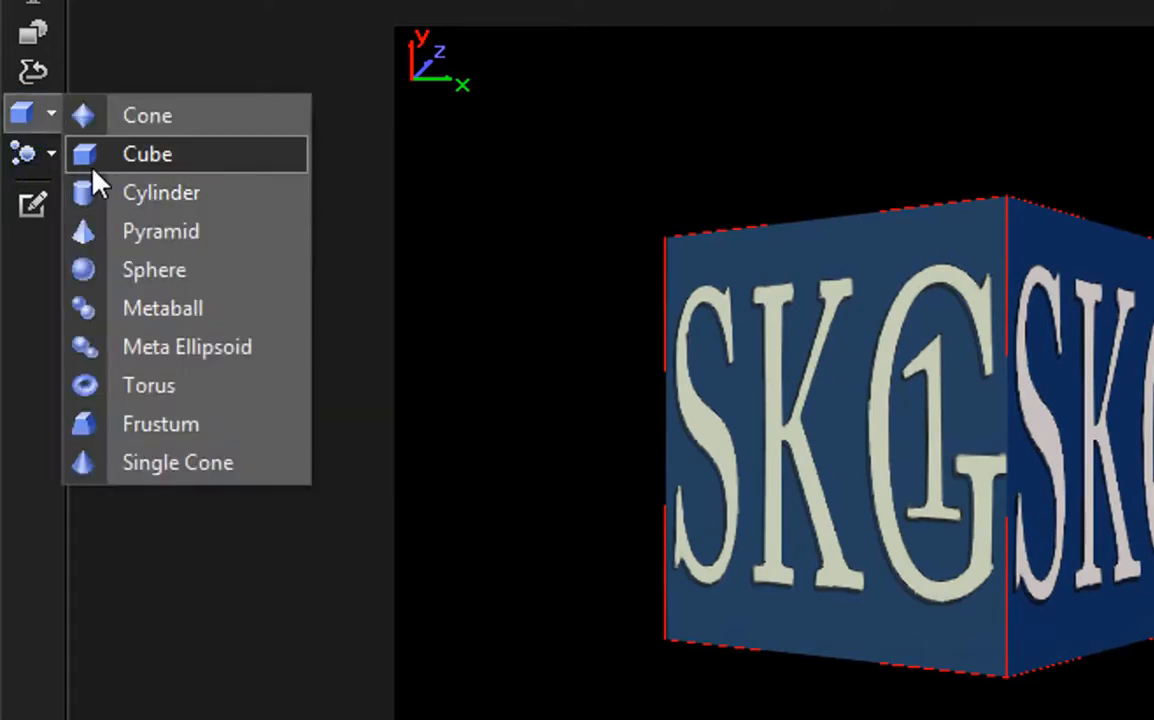
mouse_move(62, 137)
left_mouse_down()
mouse_move(160, 176)
mouse_move(210, 178)
left_mouse_up()
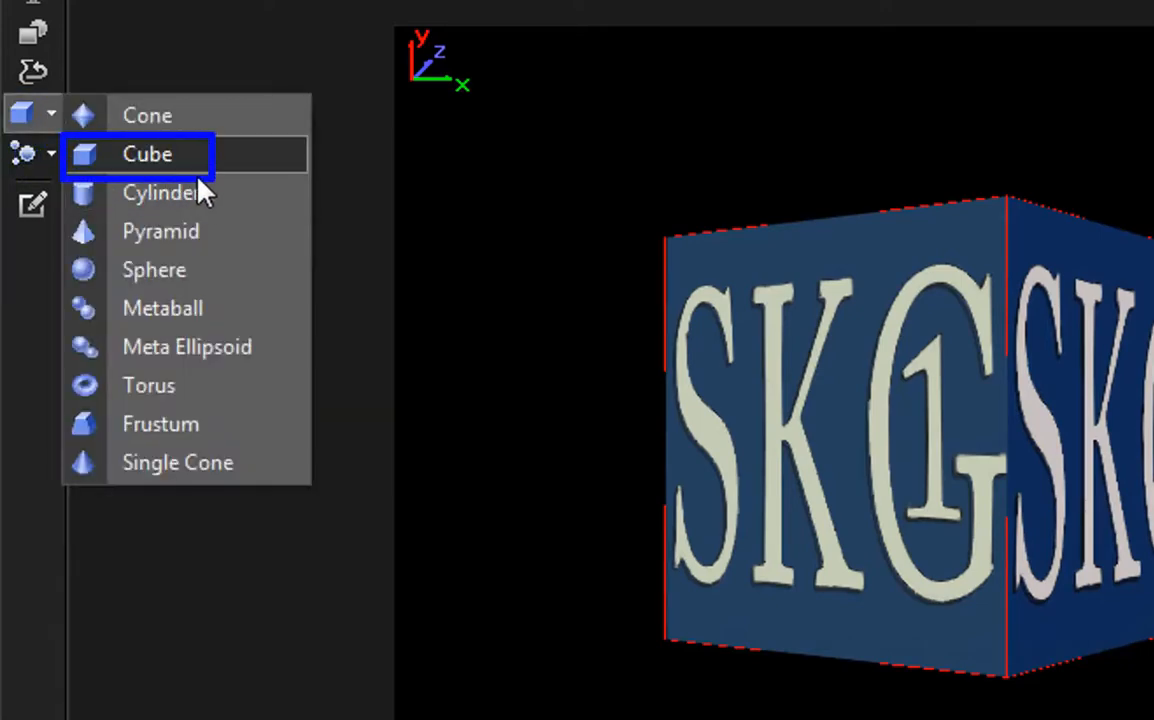
key("Escape")
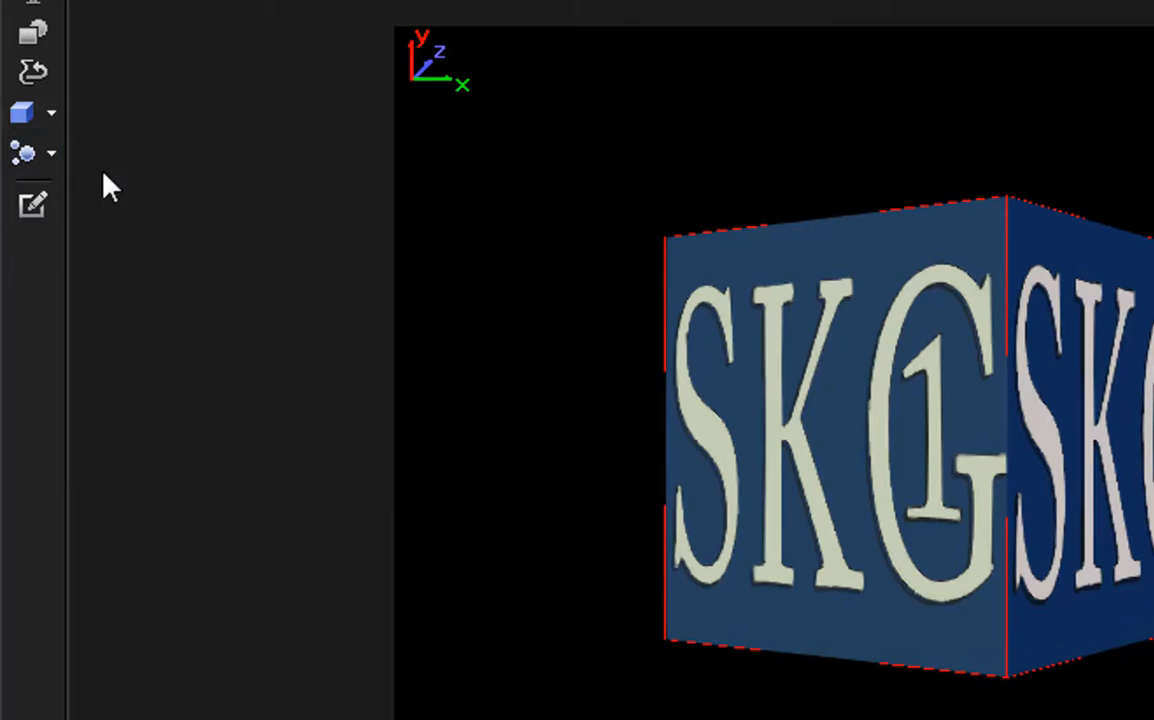
left_click(48, 114)
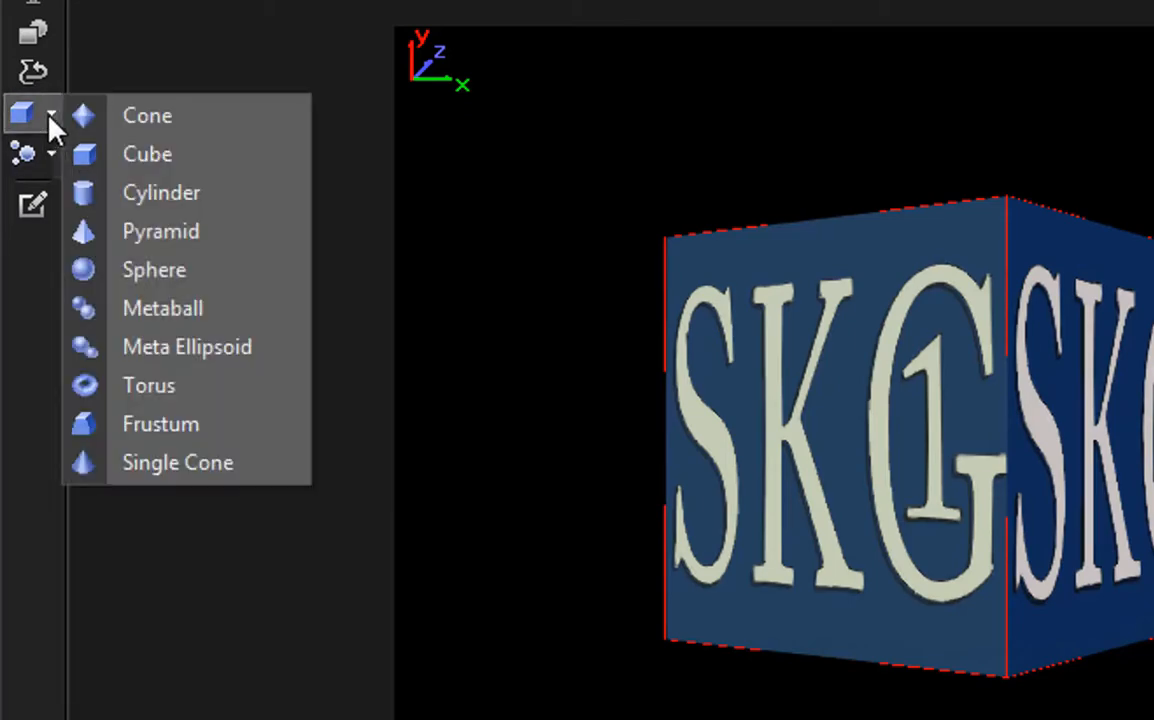
left_click(138, 157)
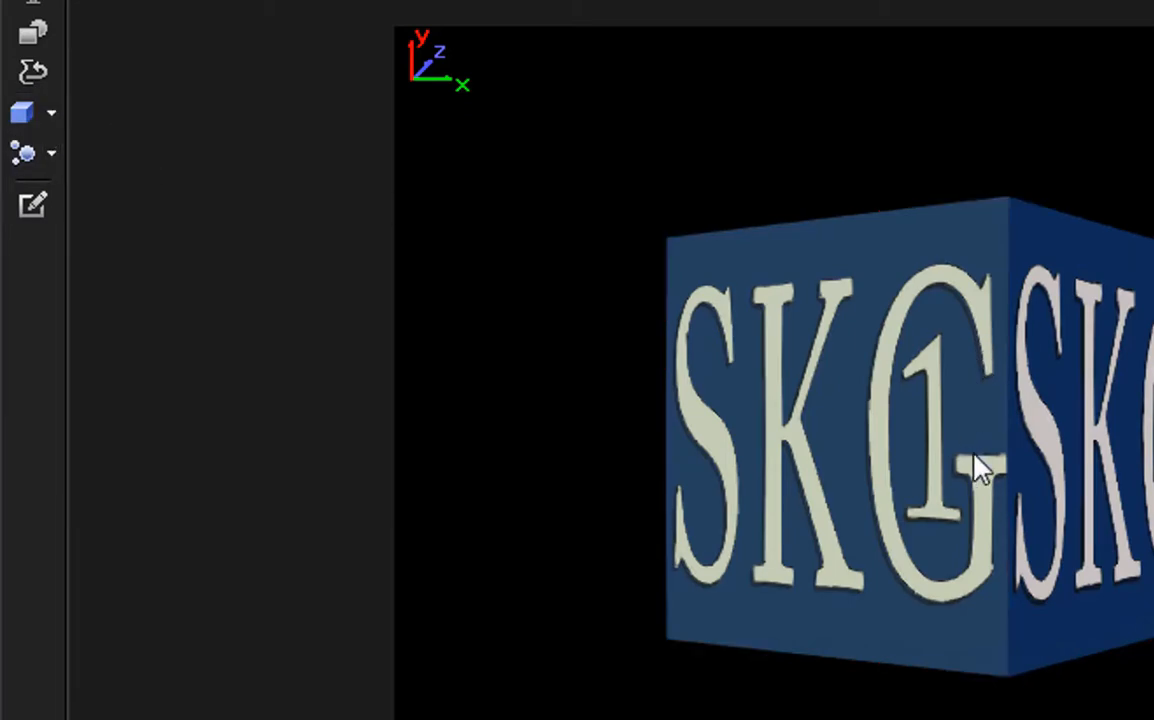
Step: Move the large cube upward and place the new small cube below it at about X -11, Y -123
left_click_drag(939, 443, 927, 363)
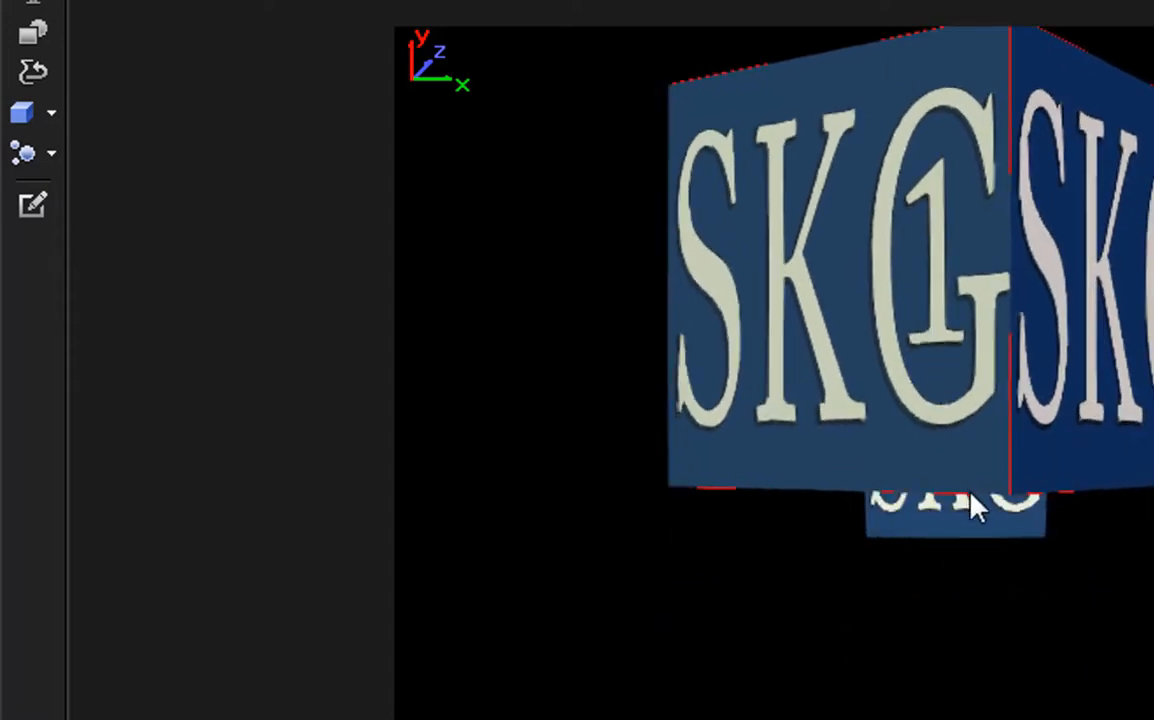
left_click_drag(957, 535, 940, 670)
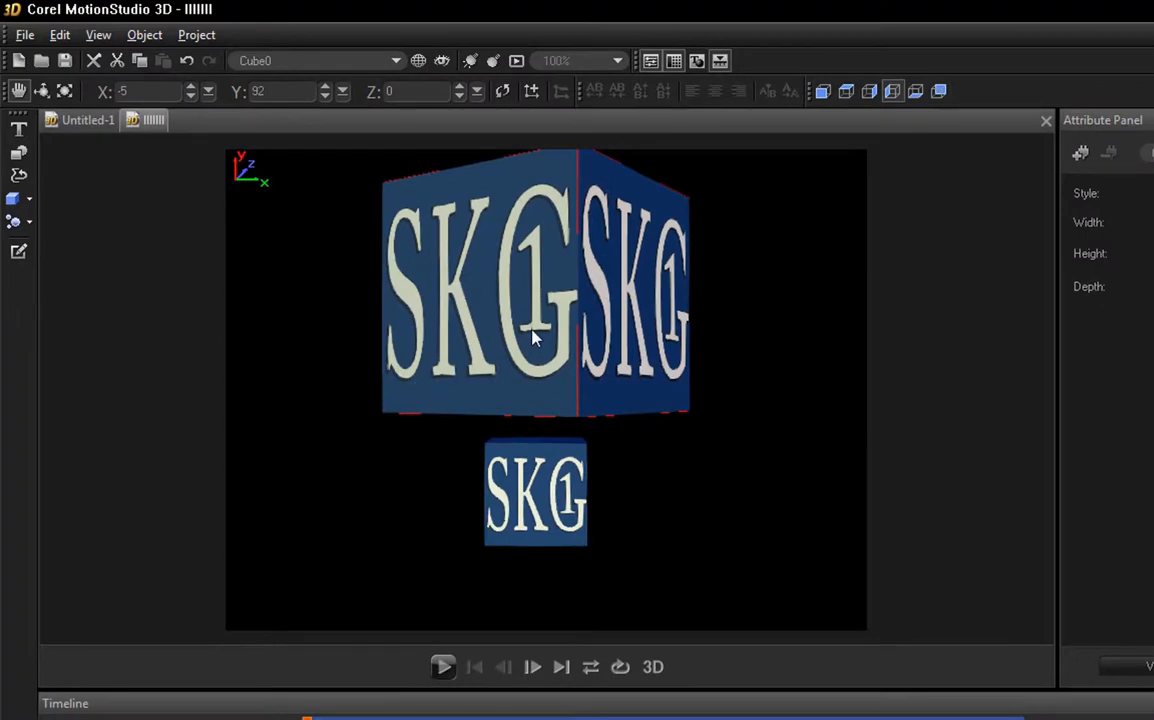
left_click(567, 353)
left_click_drag(533, 344, 528, 338)
left_click_drag(511, 494, 510, 515)
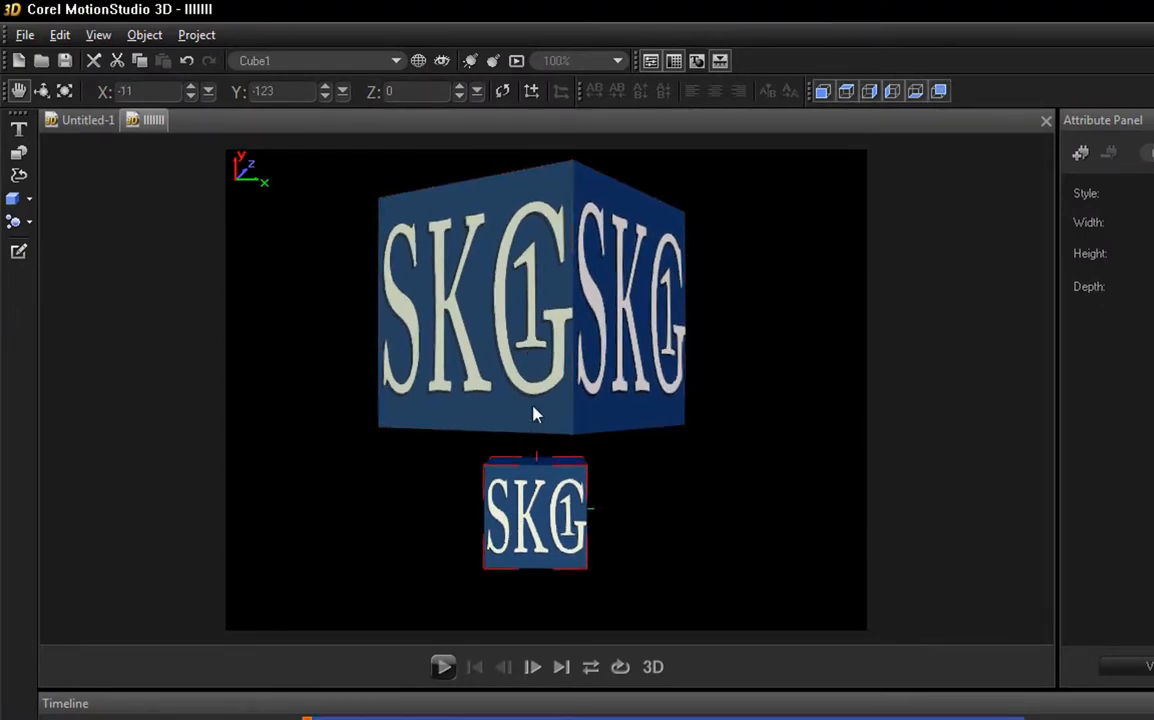
Step: Rotate the large cube to about Y 89 so one face points forward, and move the small cube up to about X -8, Y -95
left_click(41, 91)
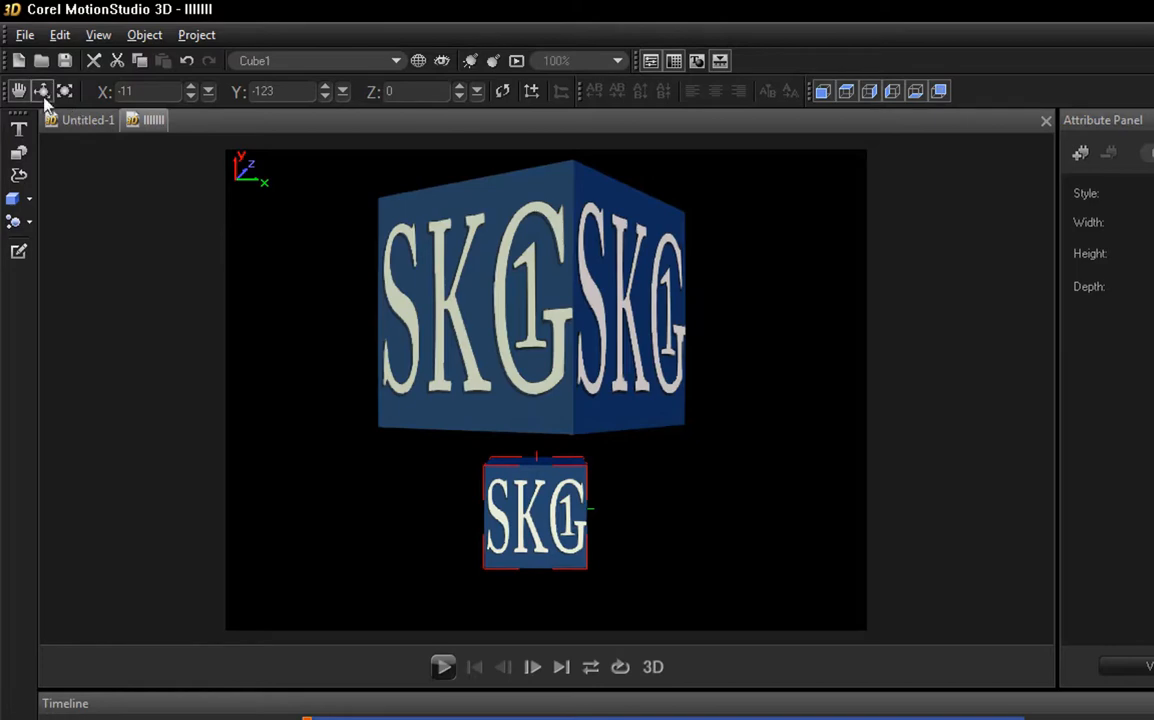
left_click(563, 347)
mouse_move(563, 347)
left_mouse_down()
mouse_move(592, 348)
mouse_move(583, 357)
left_mouse_up()
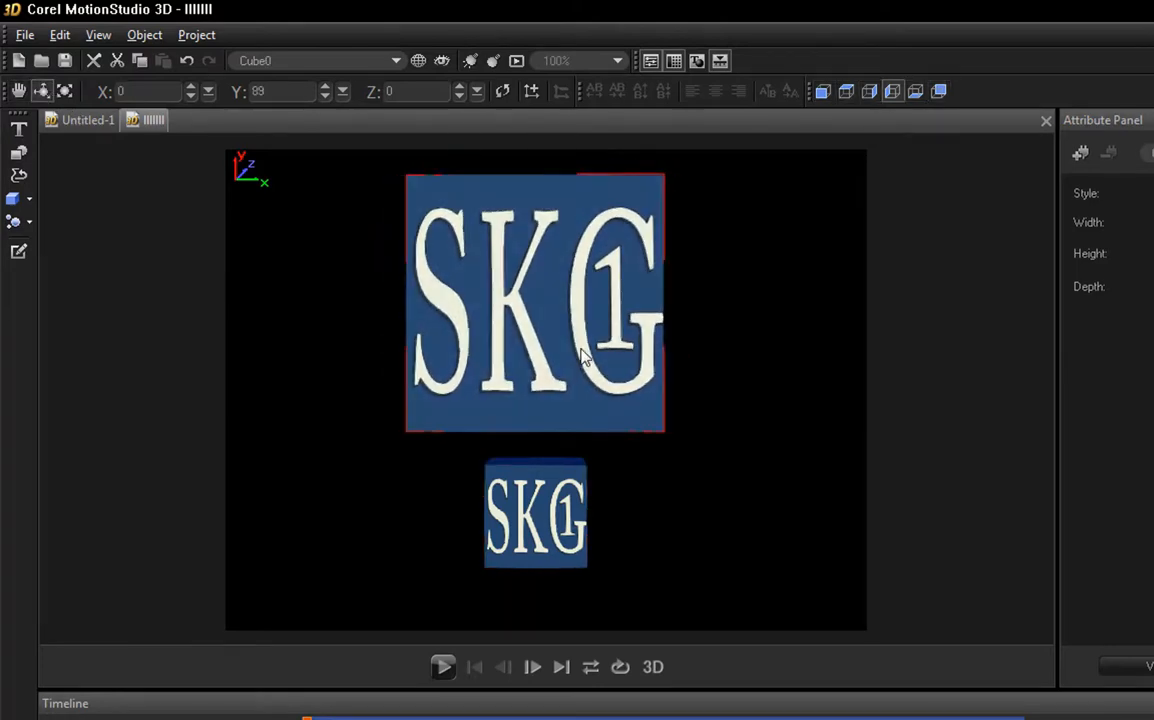
left_click(551, 517)
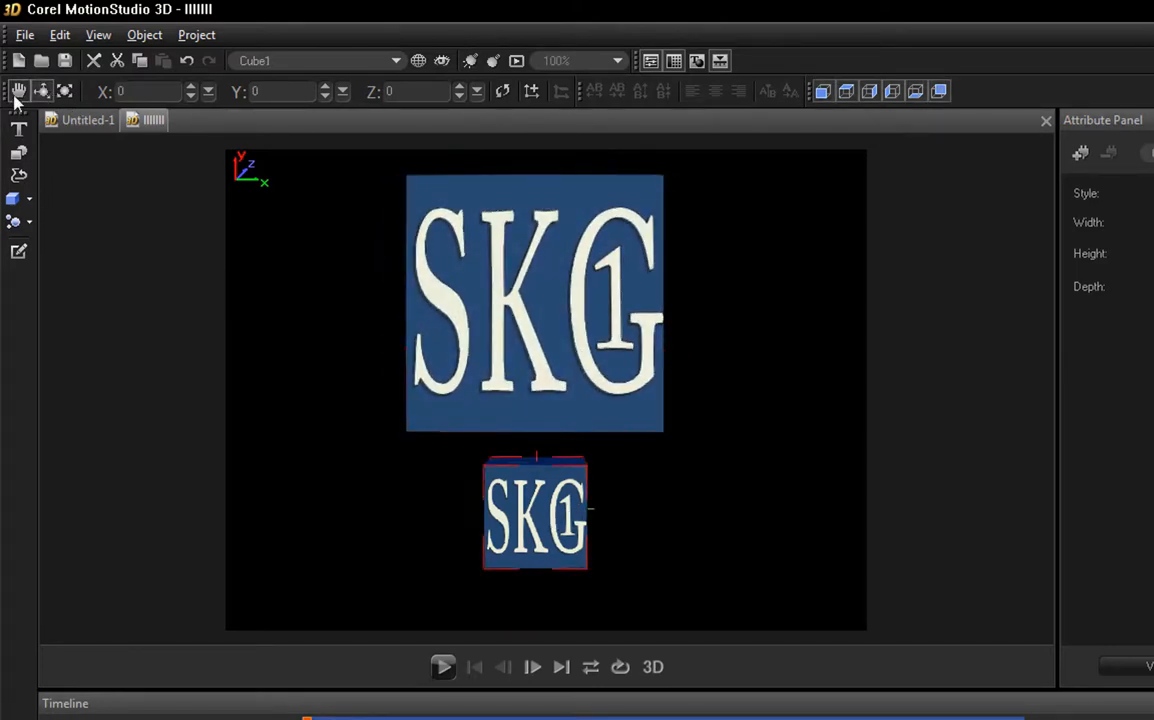
left_click_drag(520, 540, 525, 515)
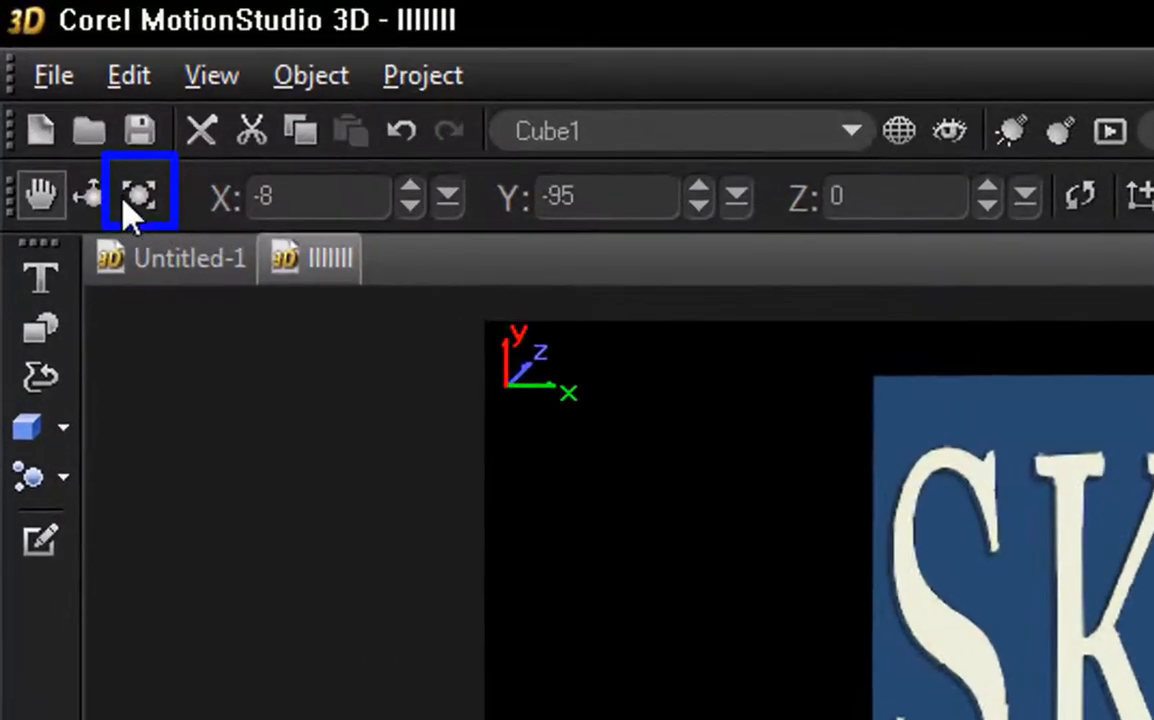
Step: Scale the small cube to X 250, Y 50 and Z 250
left_click(142, 197)
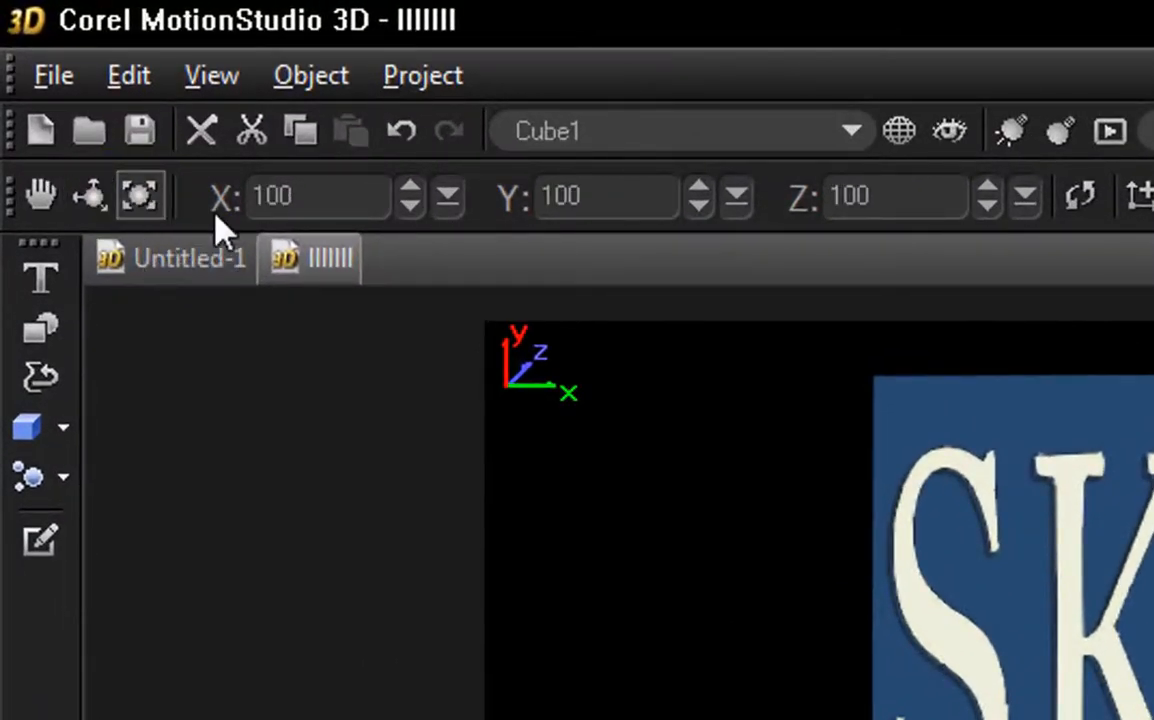
left_click_drag(334, 205, 245, 203)
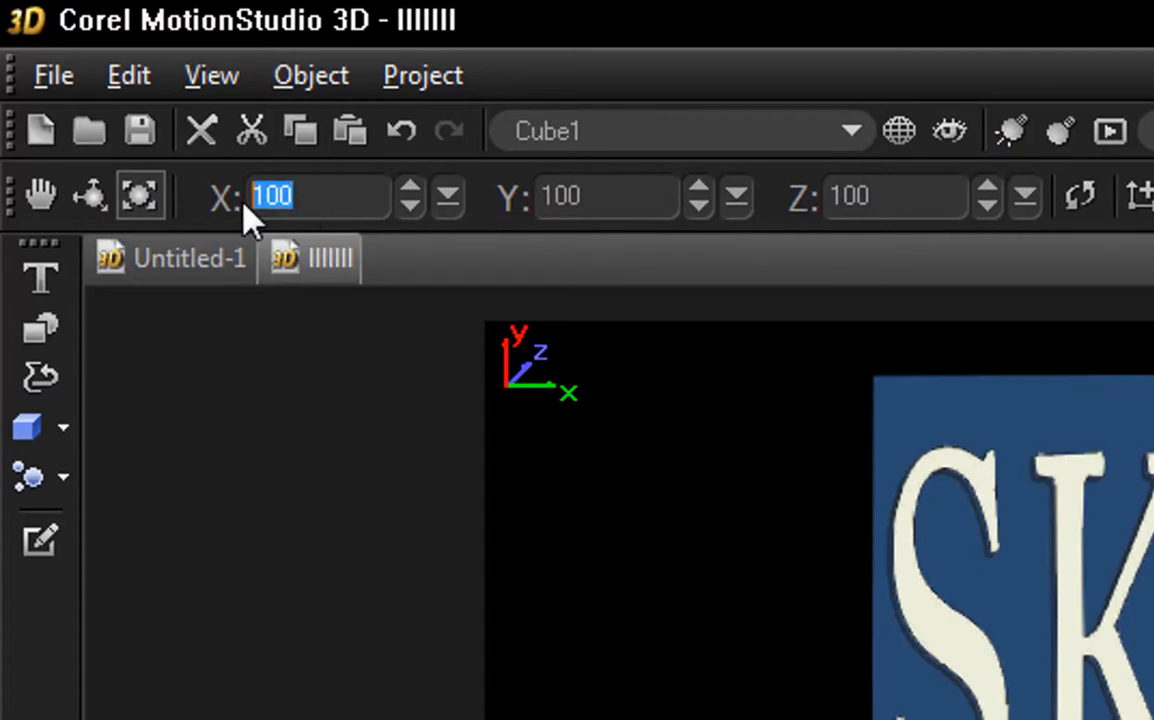
type("250")
left_click_drag(590, 197, 535, 200)
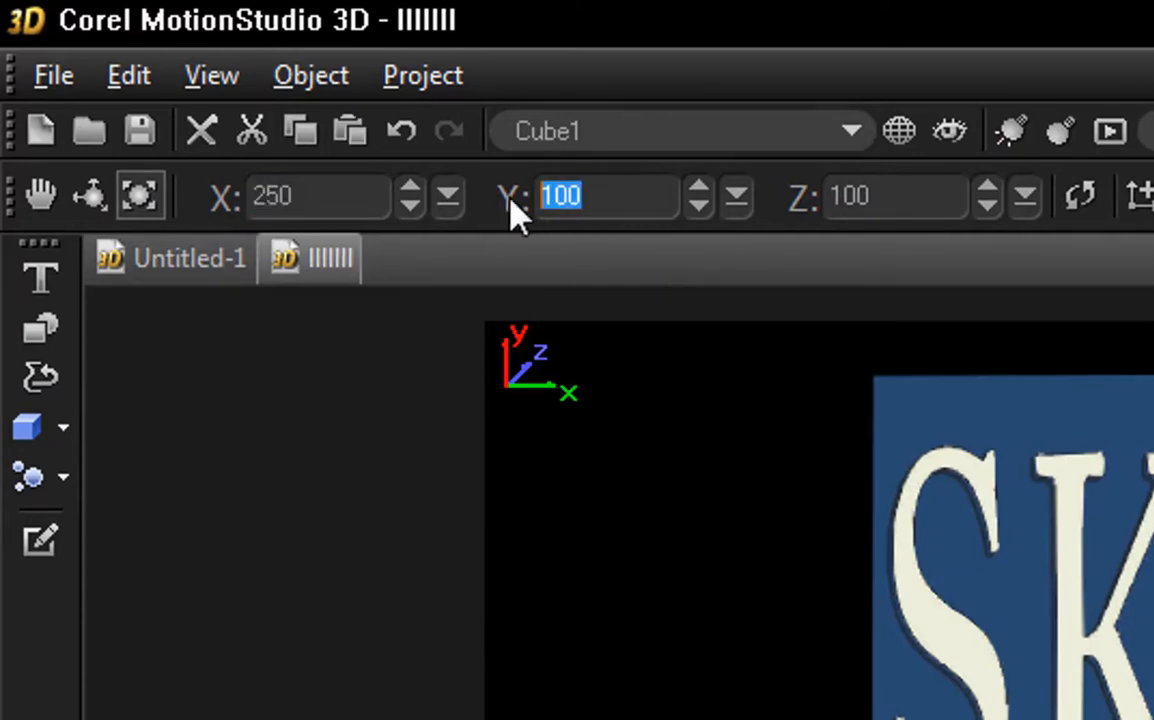
type("50")
left_click(842, 206)
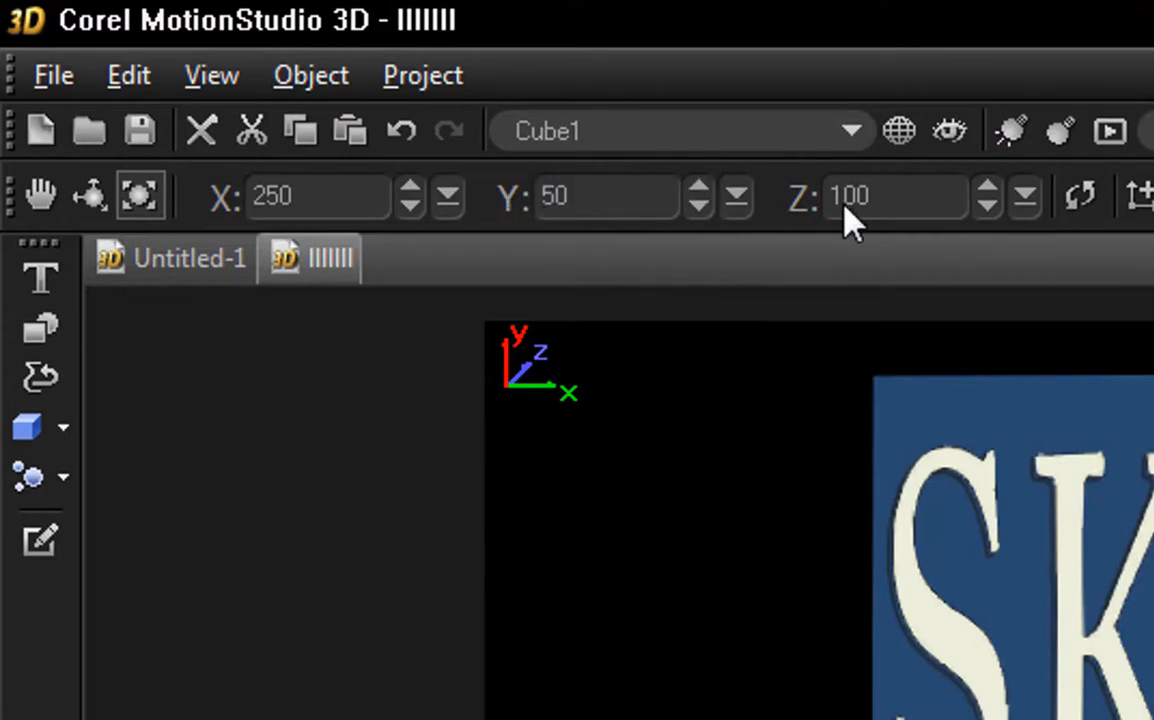
left_click_drag(908, 200, 818, 205)
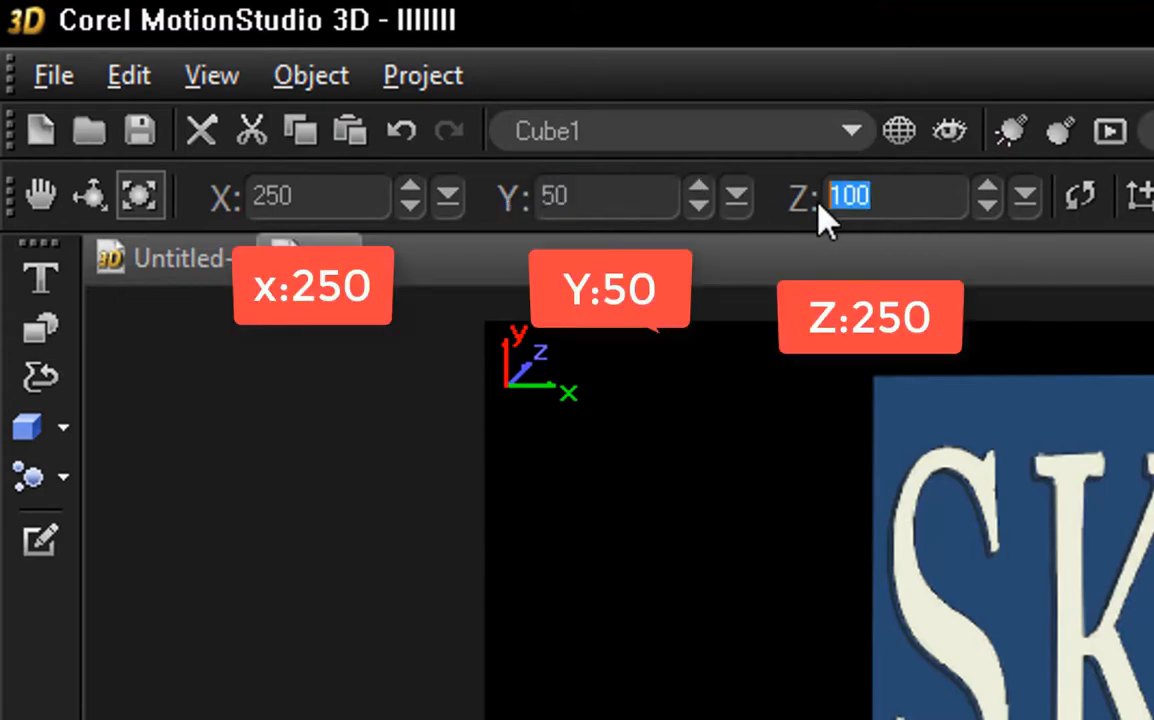
type("250")
Step: Move the flattened cube directly beneath the large cube, to about X -8, Y -64, and rotate it slightly
left_click(45, 201)
left_click_drag(565, 540, 577, 538)
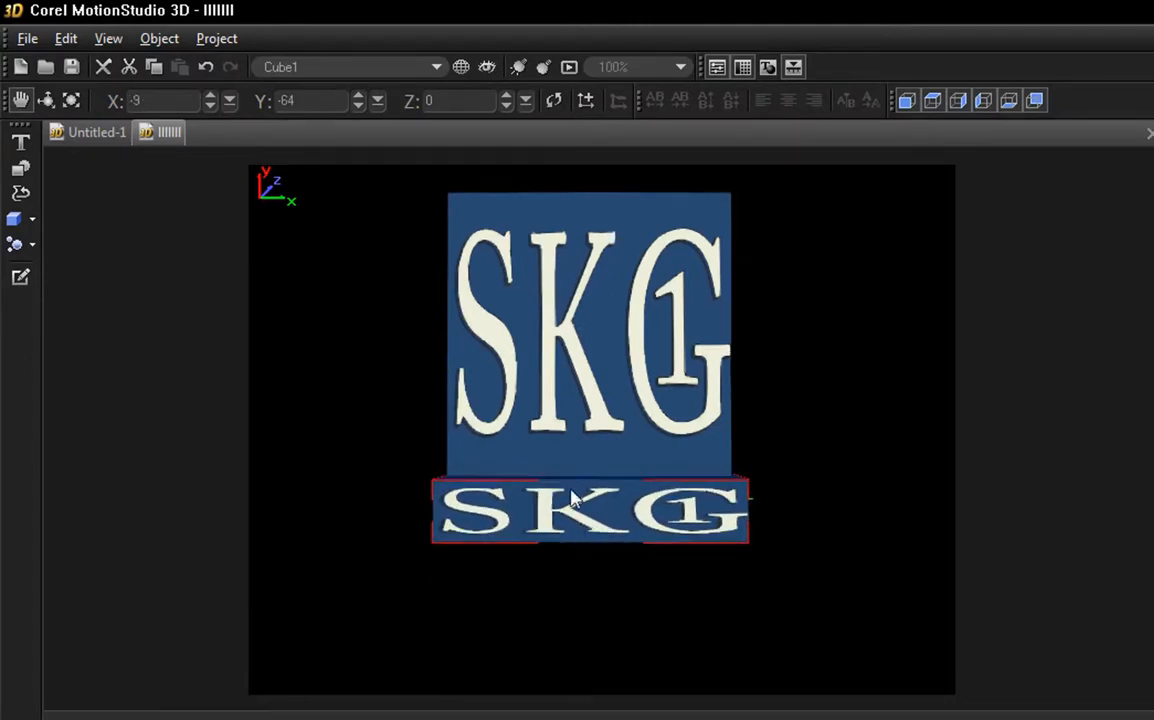
left_click(580, 345)
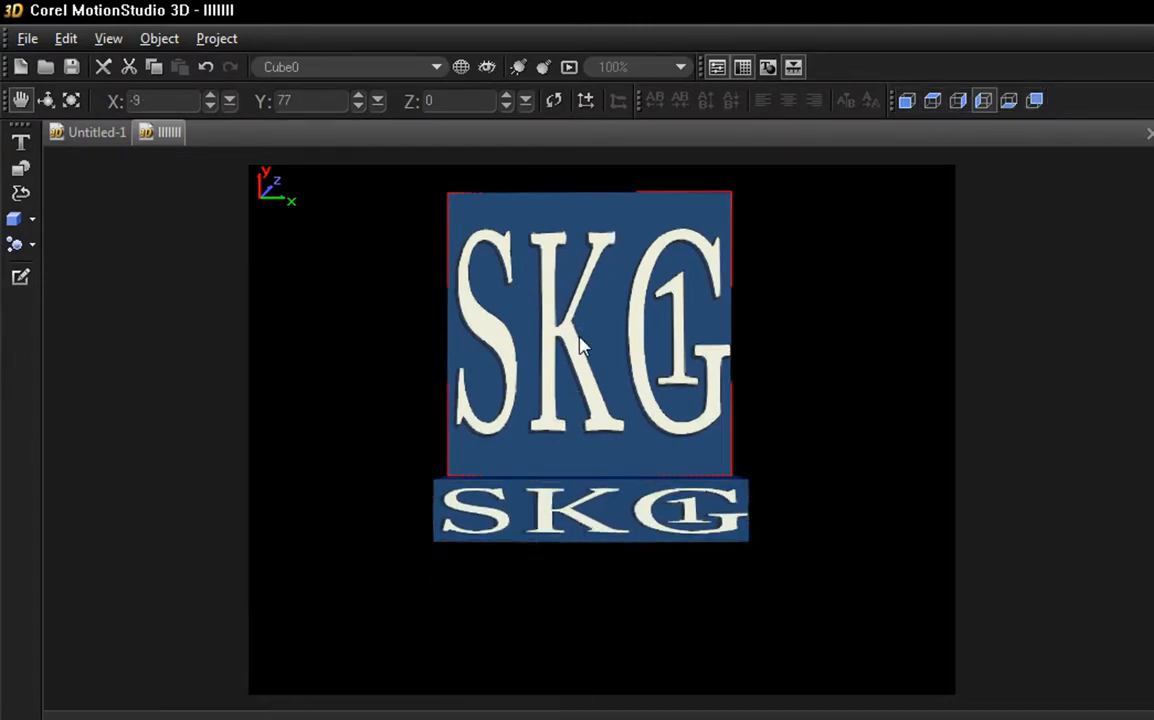
left_click(565, 533)
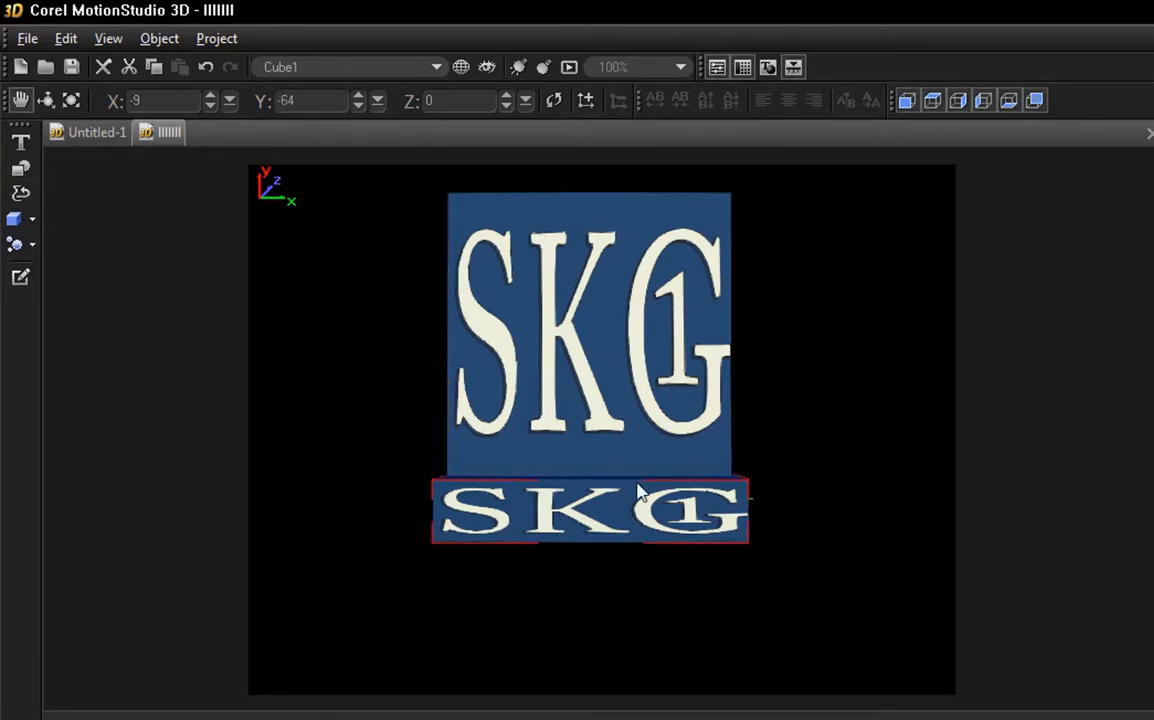
left_click_drag(588, 521, 599, 521)
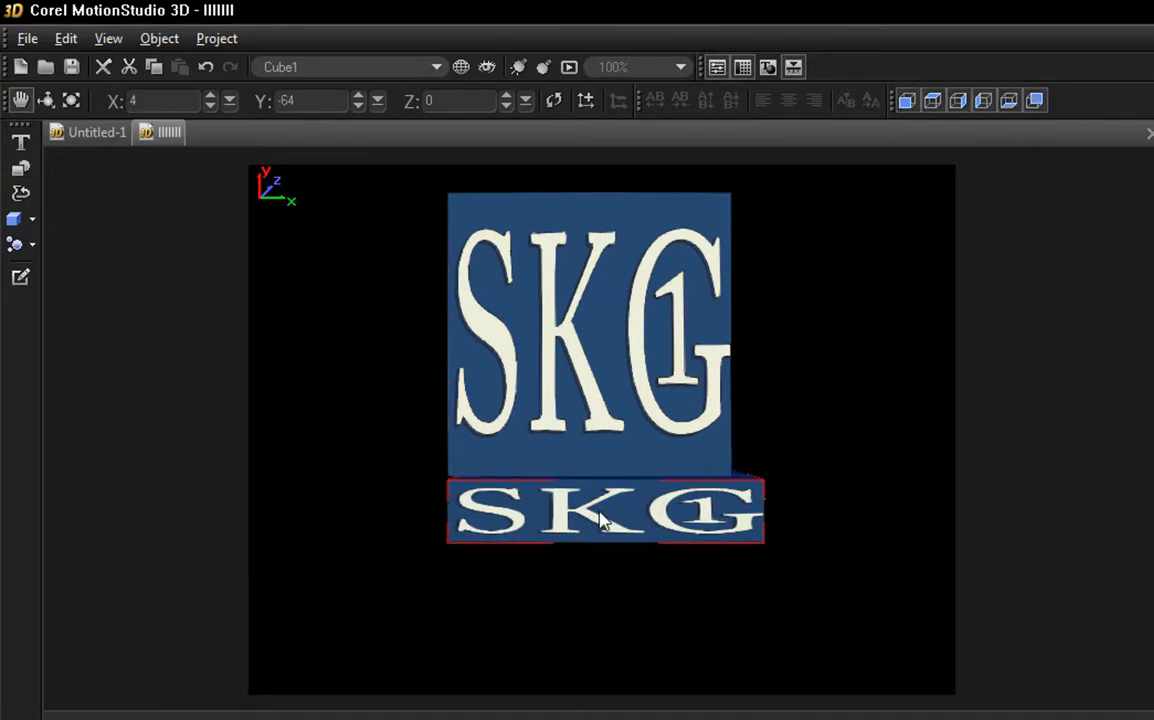
left_click(45, 100)
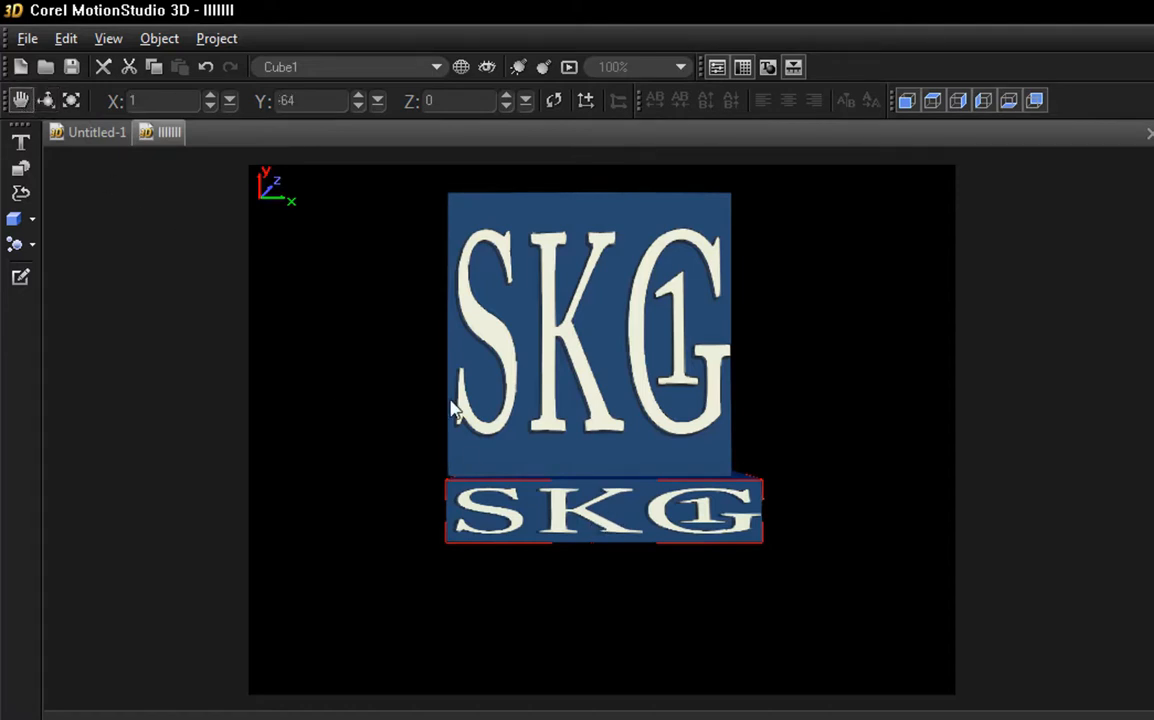
left_click_drag(561, 513, 551, 519)
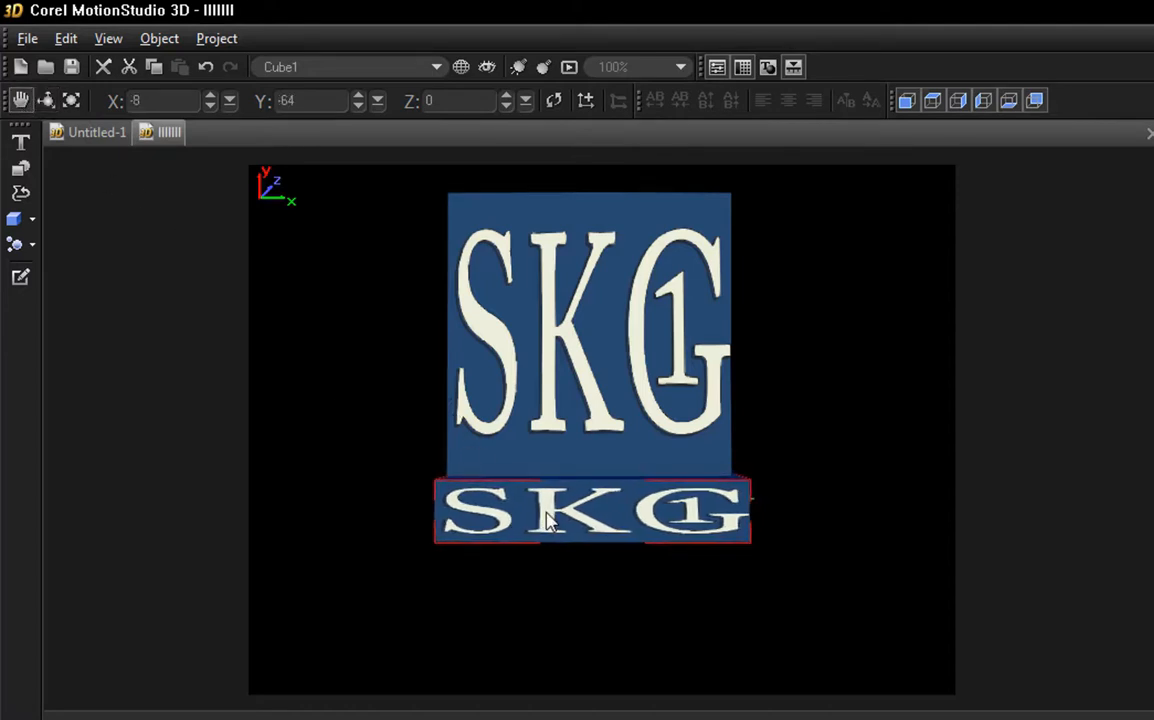
left_click(45, 100)
left_click_drag(572, 527, 487, 538)
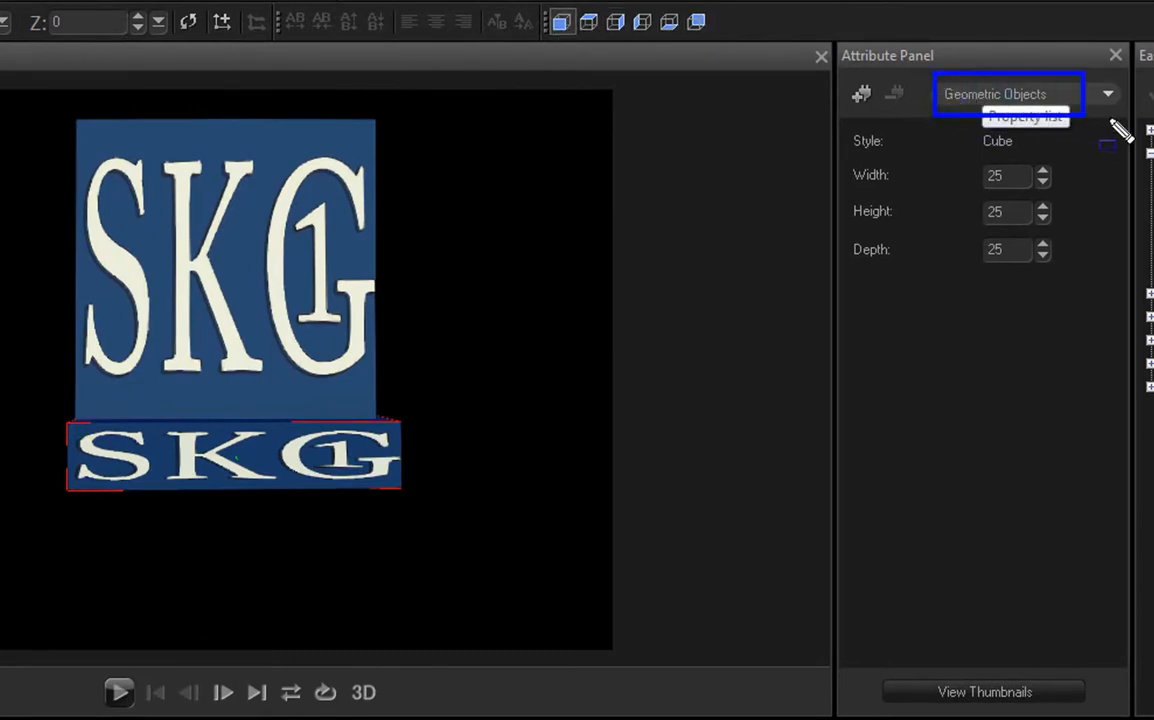
Step: Load the L2 image from the loggg folder as the flattened cube's front-face texture and toggle its texture-color-only display
left_click(981, 95)
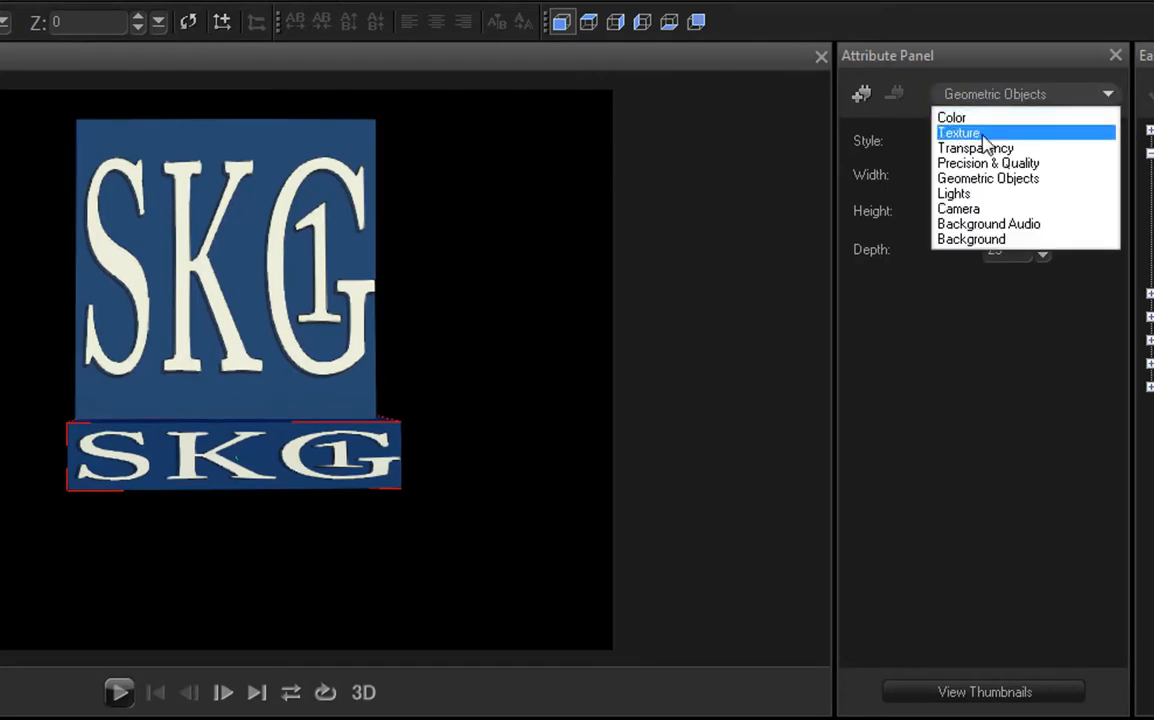
left_click(987, 133)
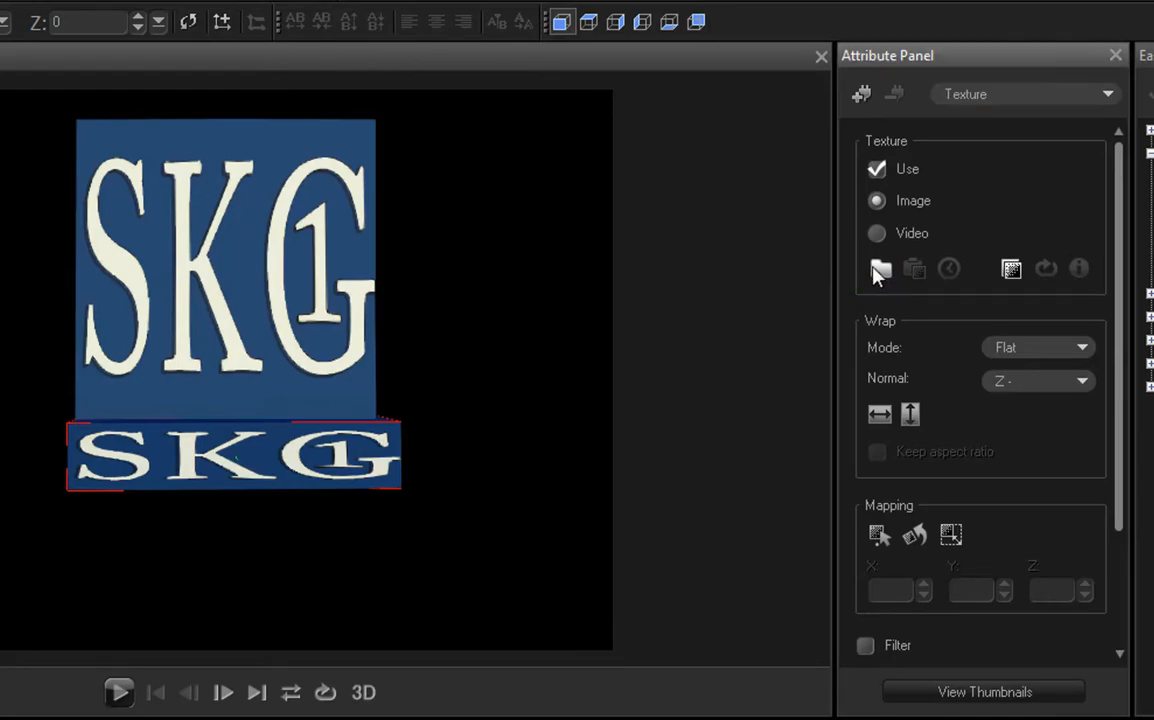
left_click(877, 266)
left_click(572, 385)
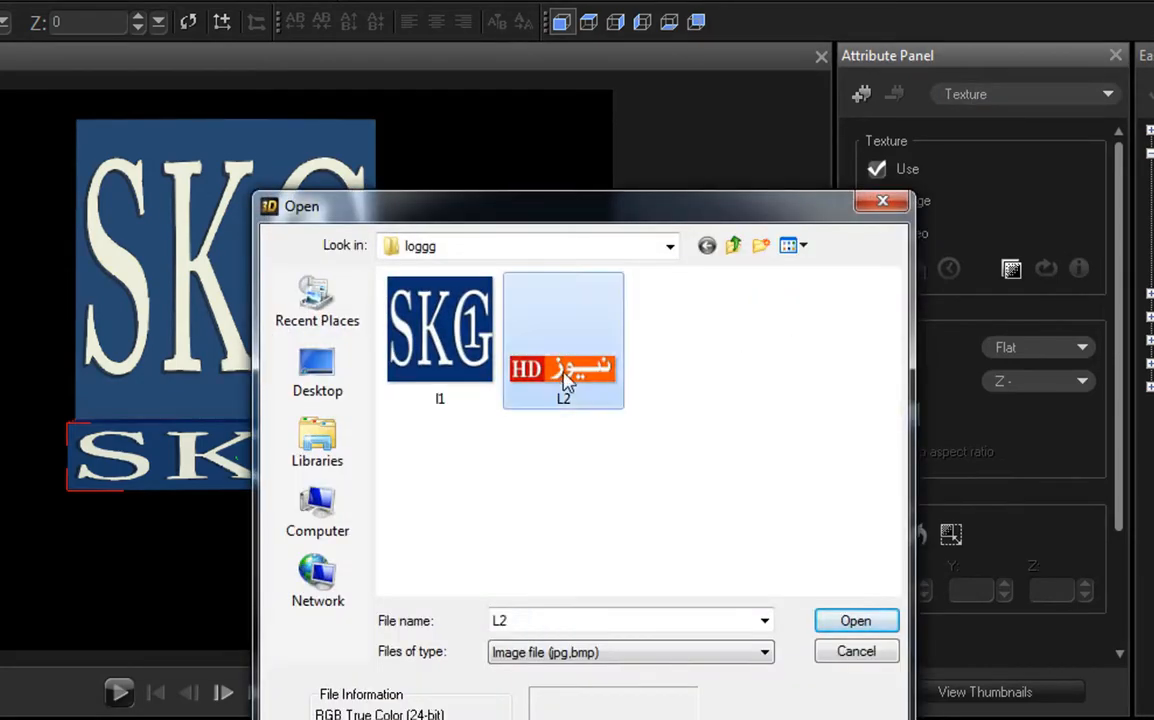
left_click(875, 622)
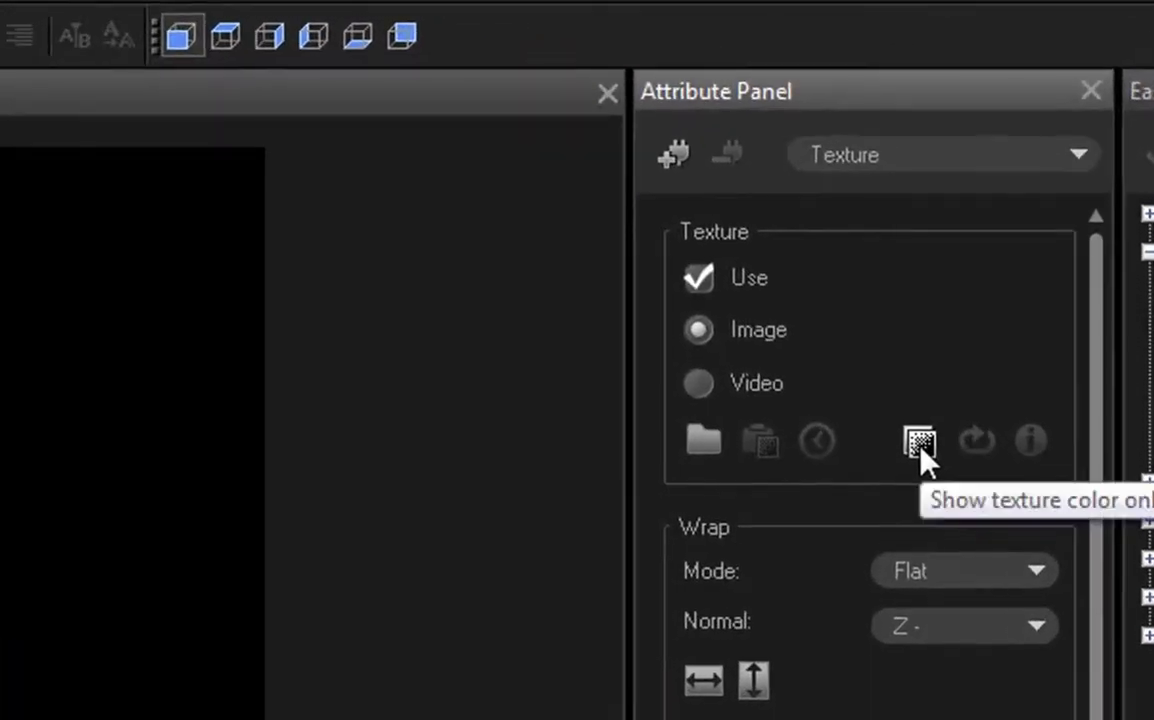
left_click(919, 445)
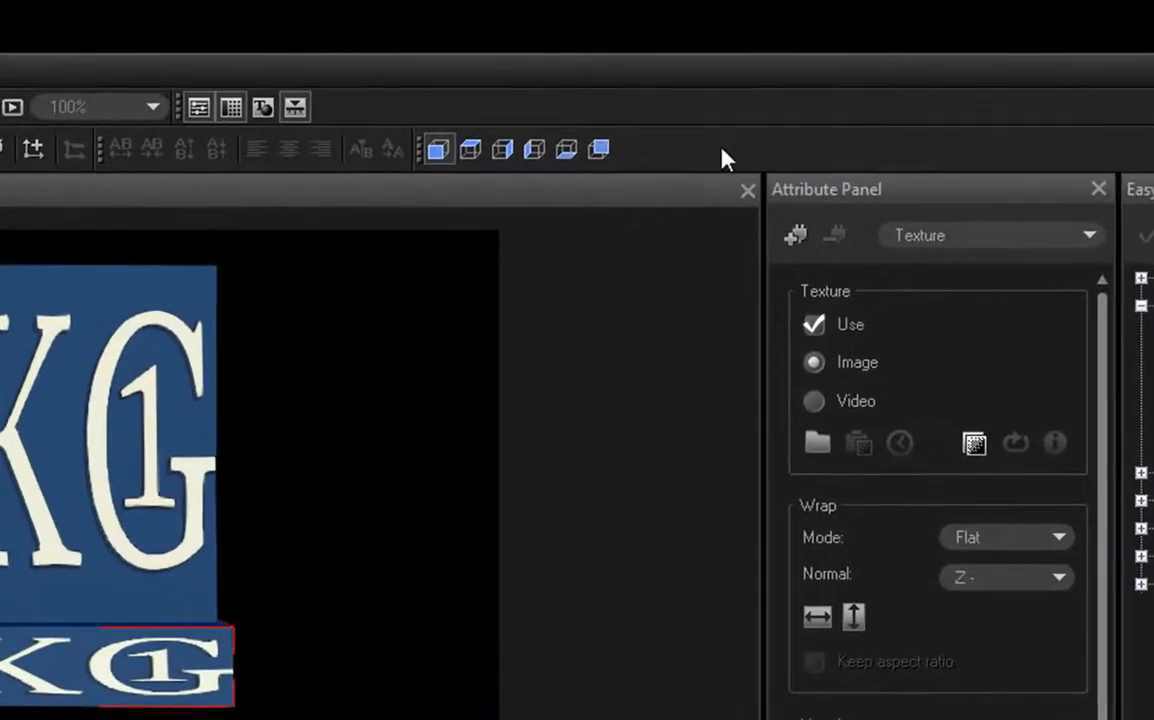
Step: Load the L2 image from the loggg folder as the texture of the flattened cube's back face
left_click(603, 152)
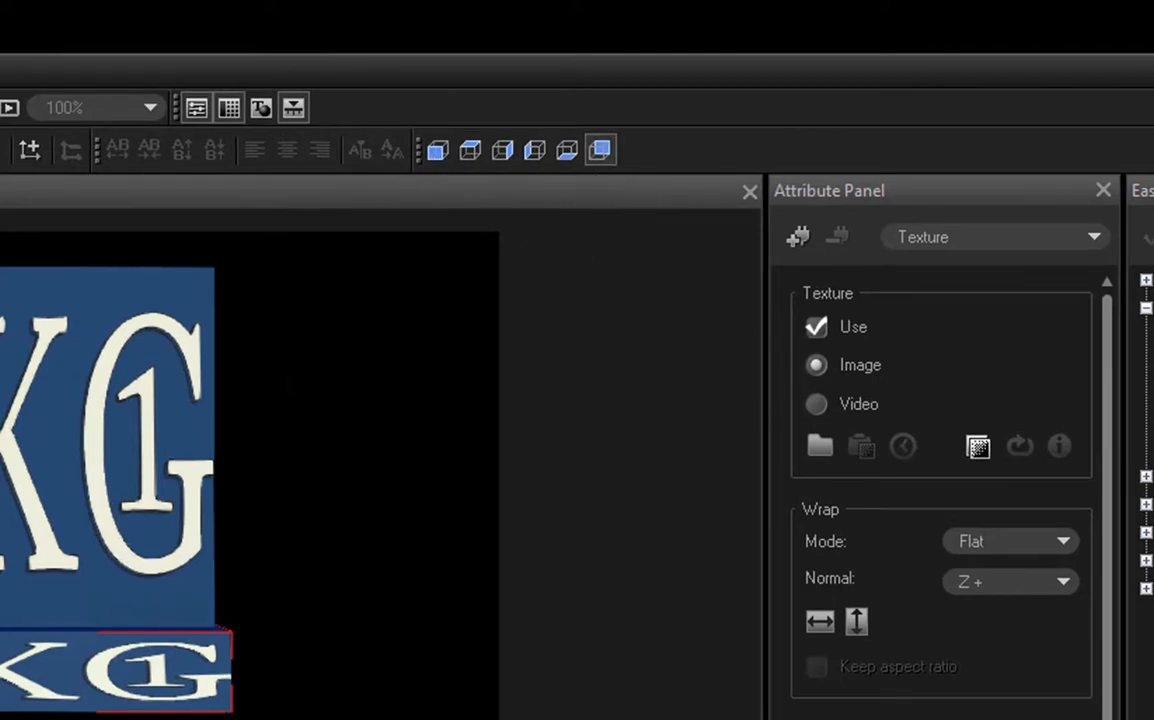
left_click(815, 456)
left_click(430, 590)
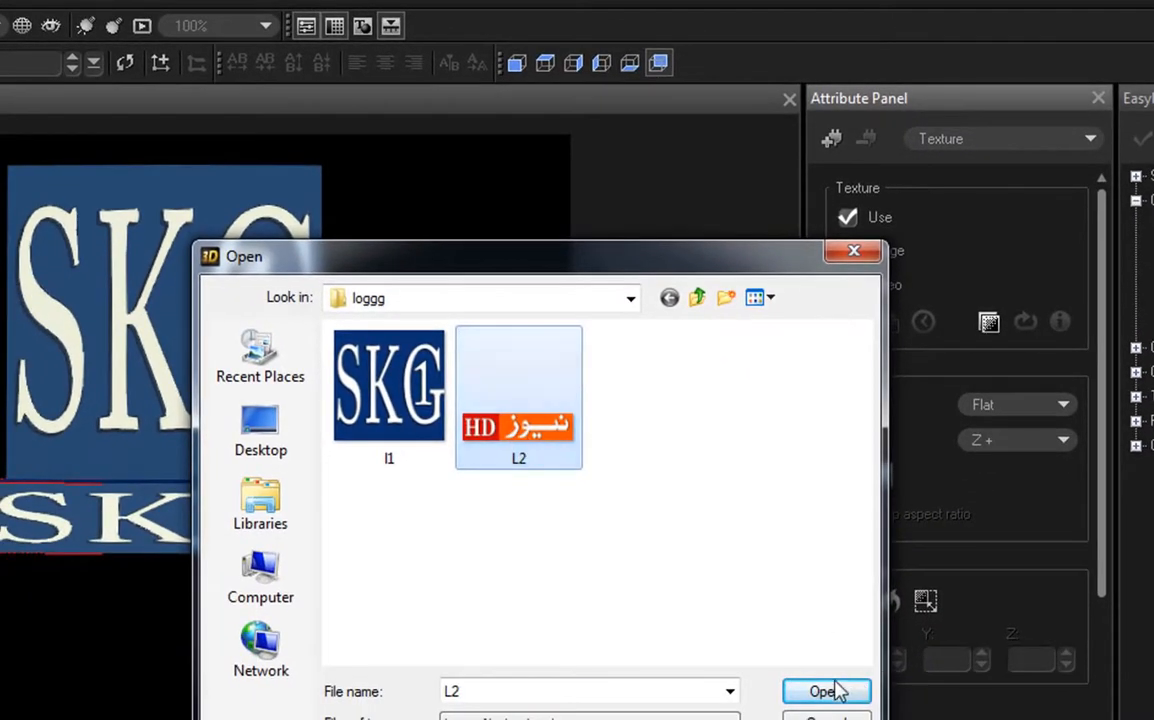
left_click(822, 694)
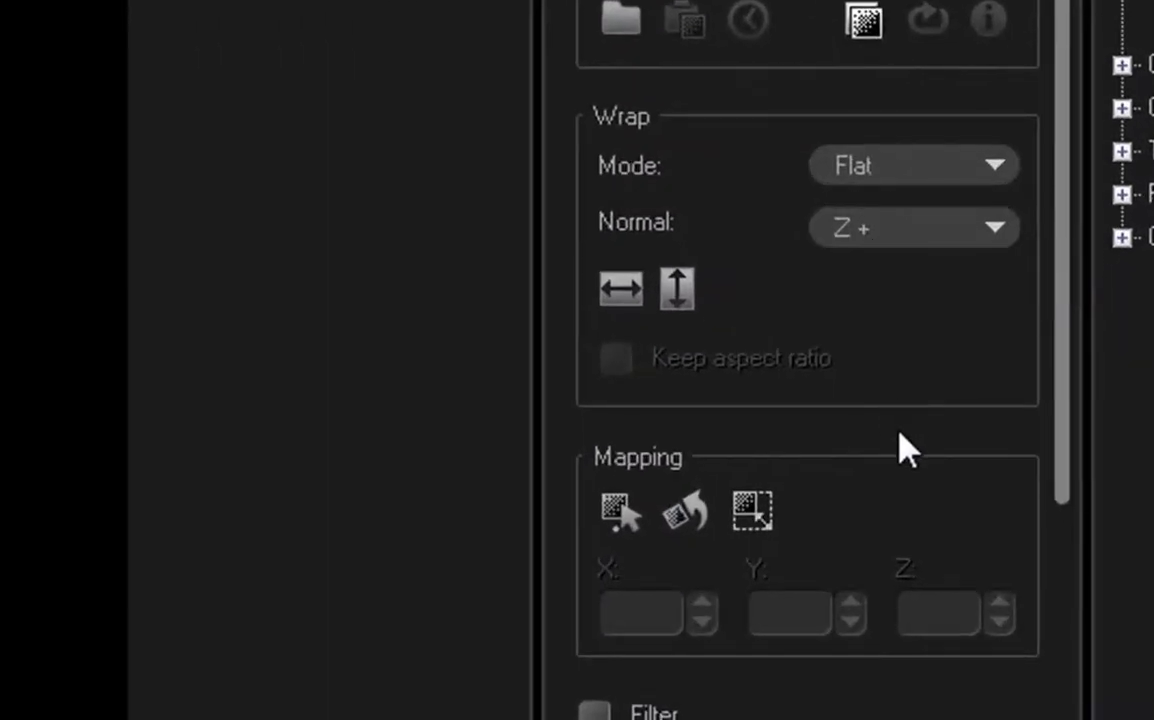
Step: Try the Z- wrap normal on the flattened cube's back-face texture, restore Z+ and rotate the cube
left_click(891, 232)
left_click(866, 276)
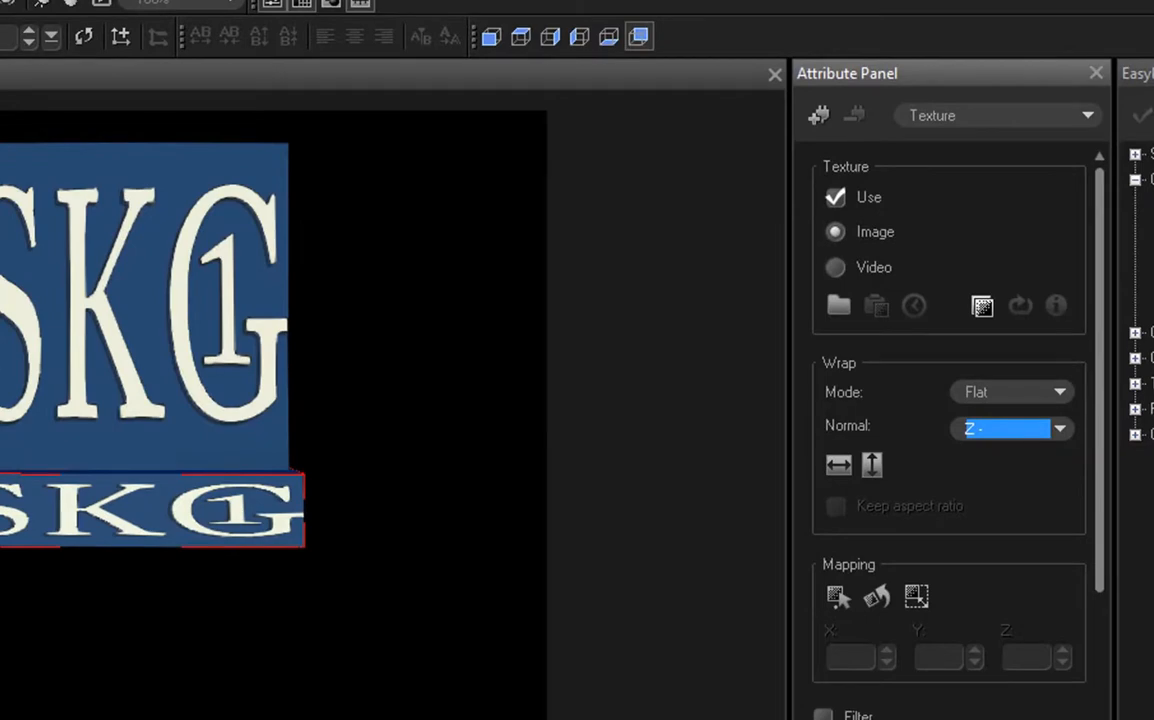
left_click_drag(93, 523, 376, 515)
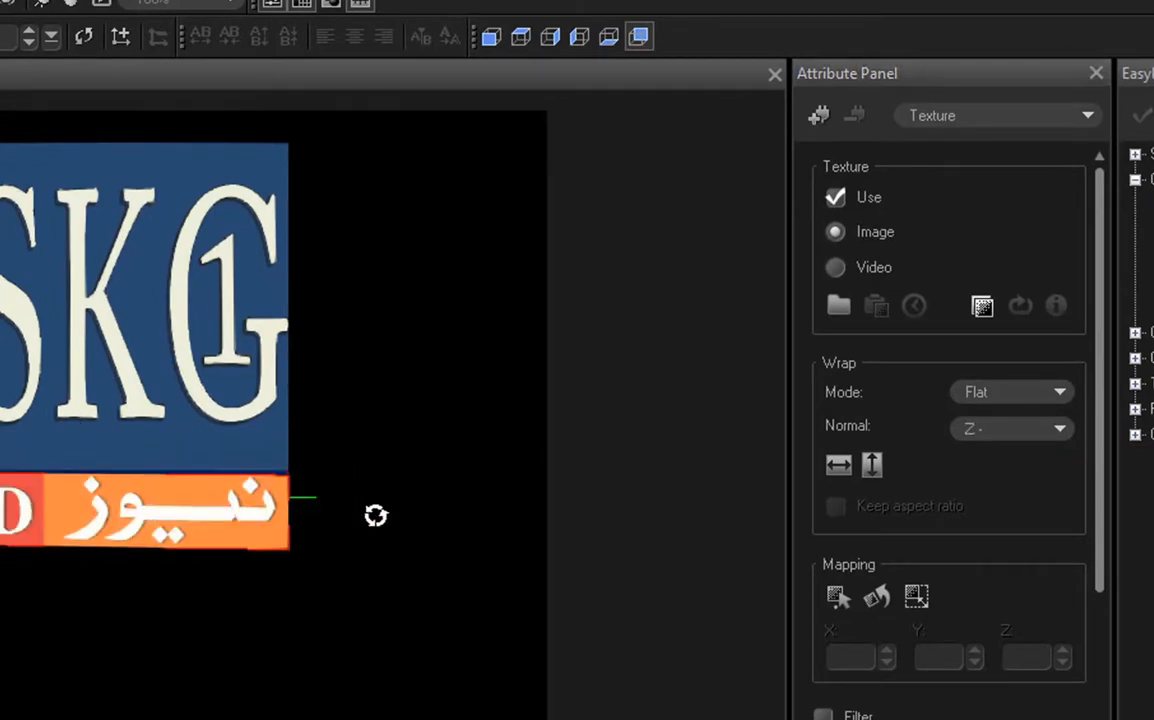
left_click(1020, 442)
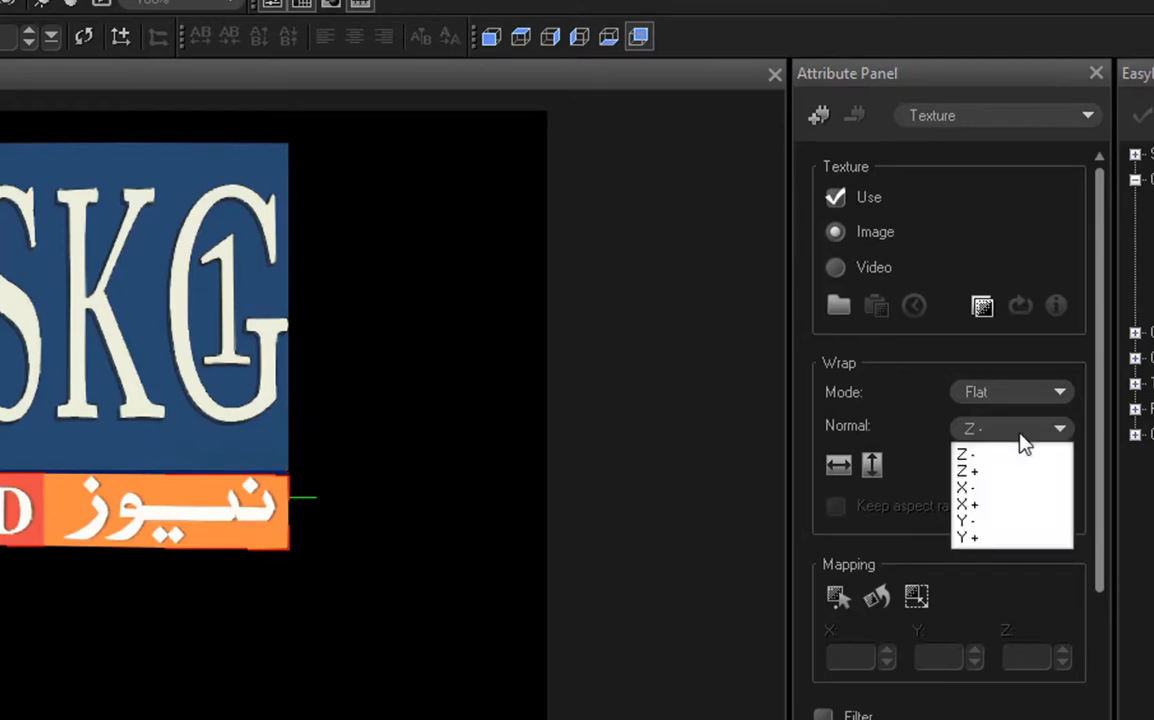
left_click(999, 470)
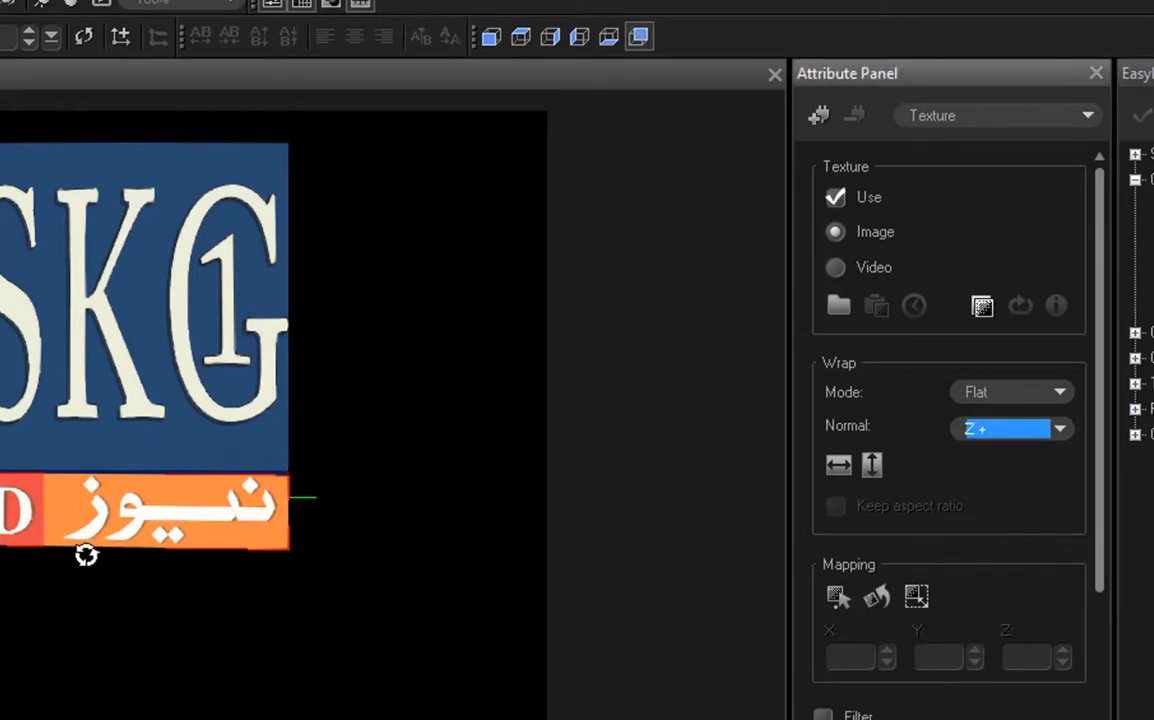
left_click_drag(59, 533, 468, 500)
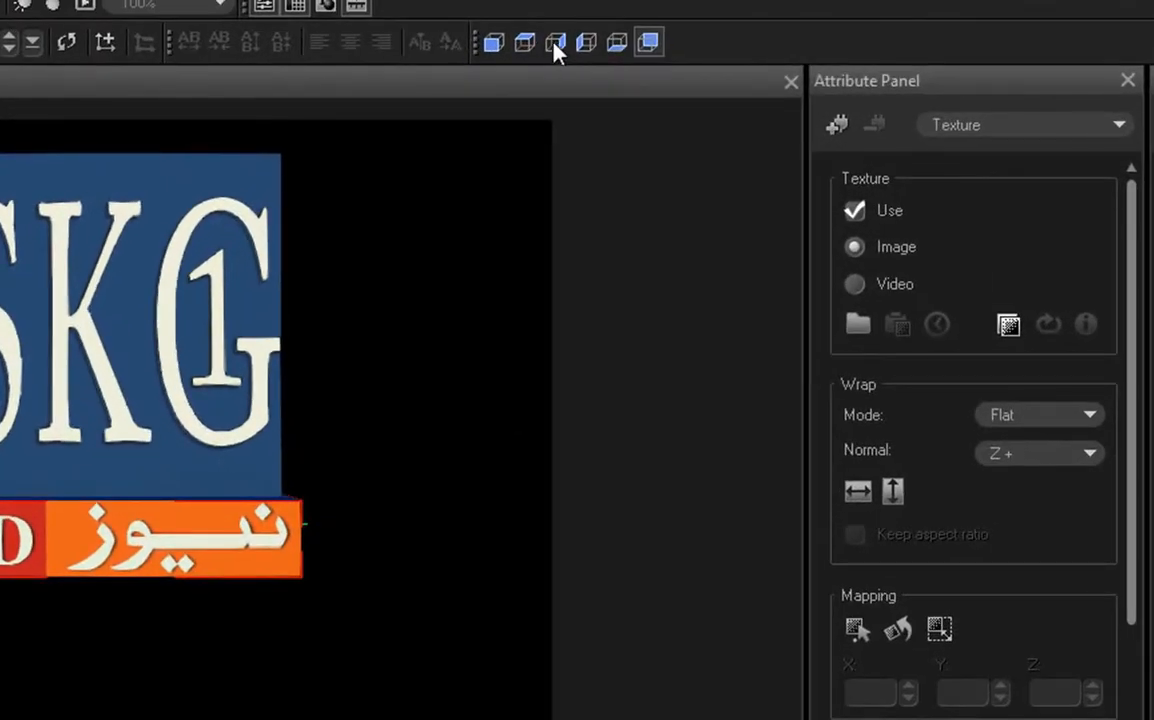
Step: Load the L2 image from the loggg folder as the flattened cube's right-face texture, using the X+ wrap normal
left_click(555, 44)
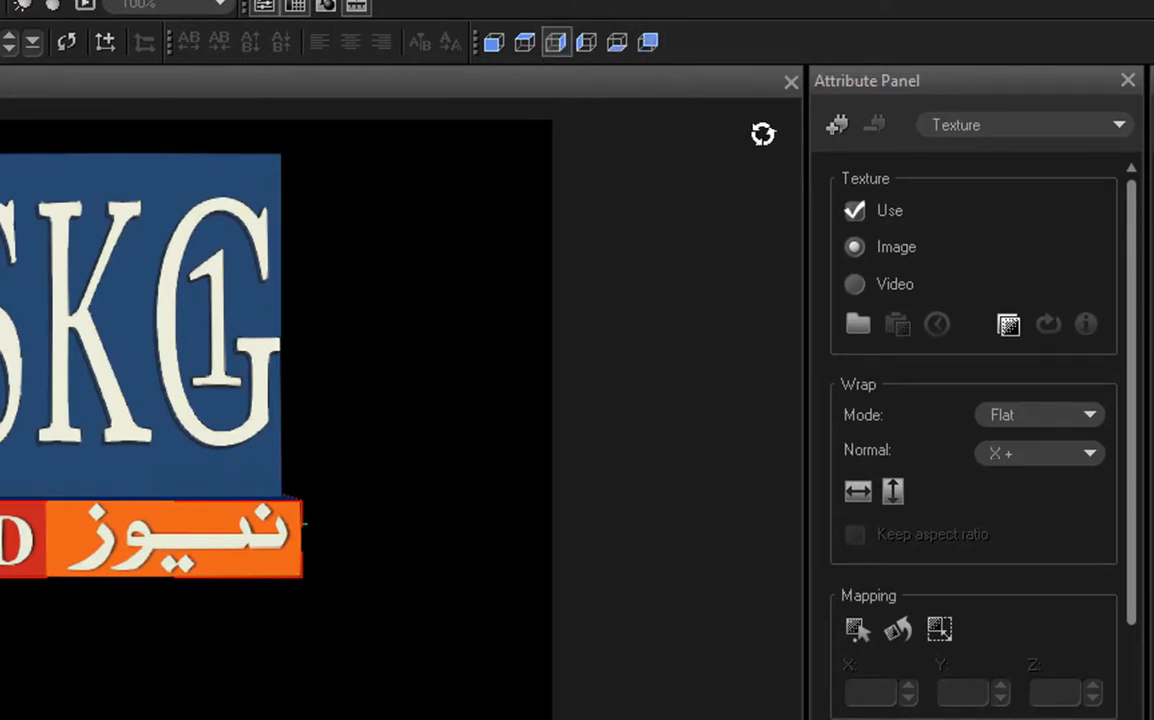
left_click(857, 325)
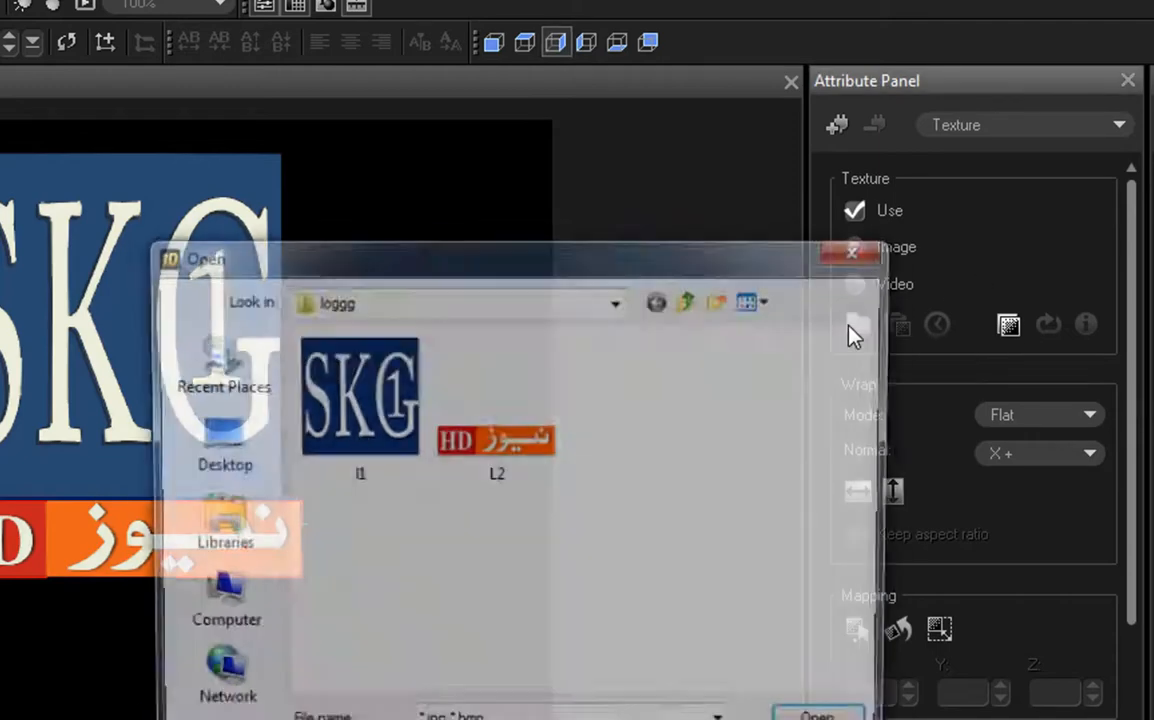
left_click(489, 451)
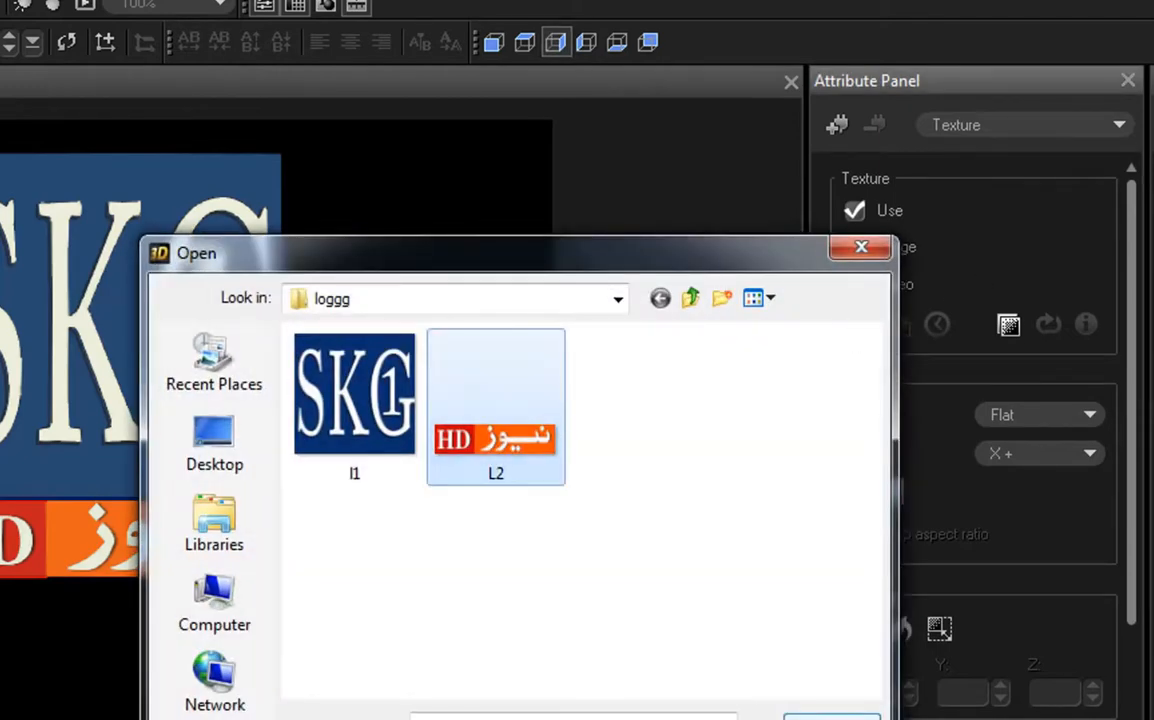
left_click(831, 714)
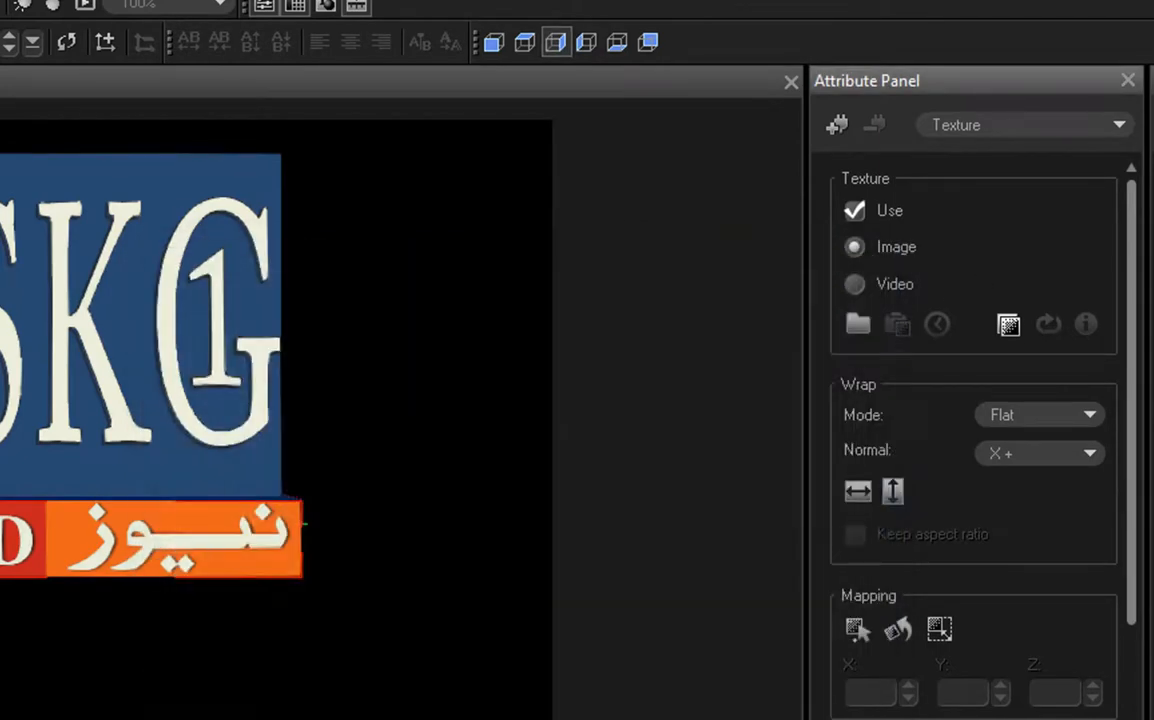
left_click(1004, 459)
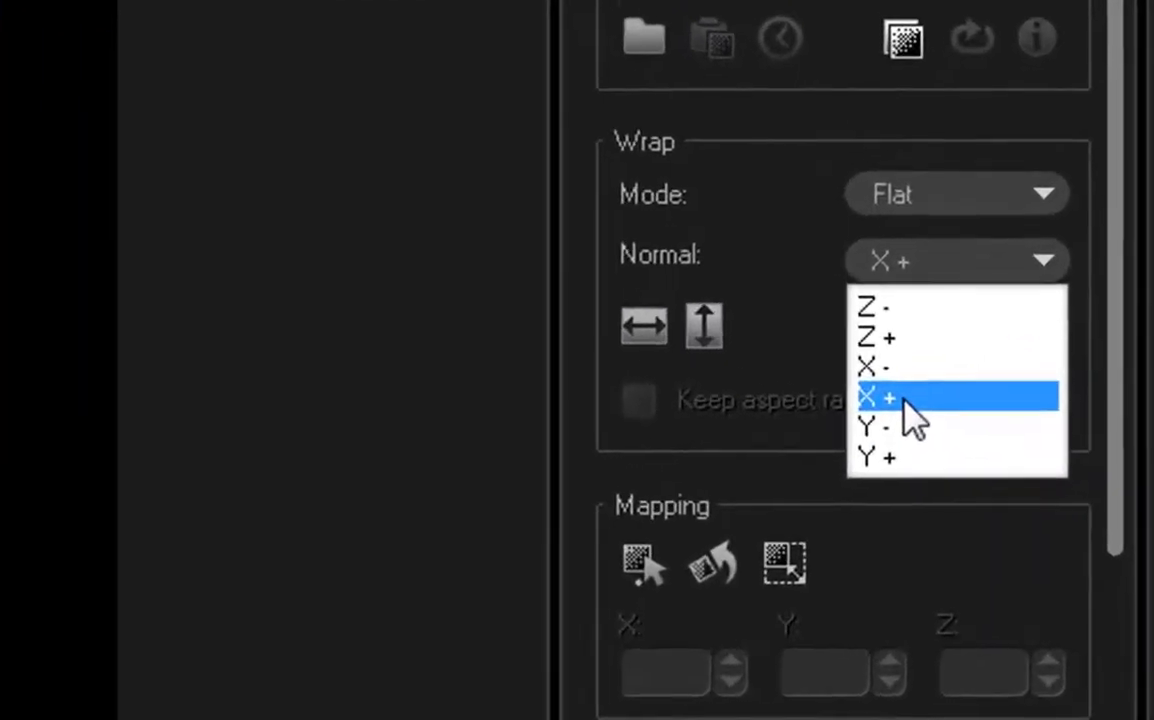
left_click(980, 496)
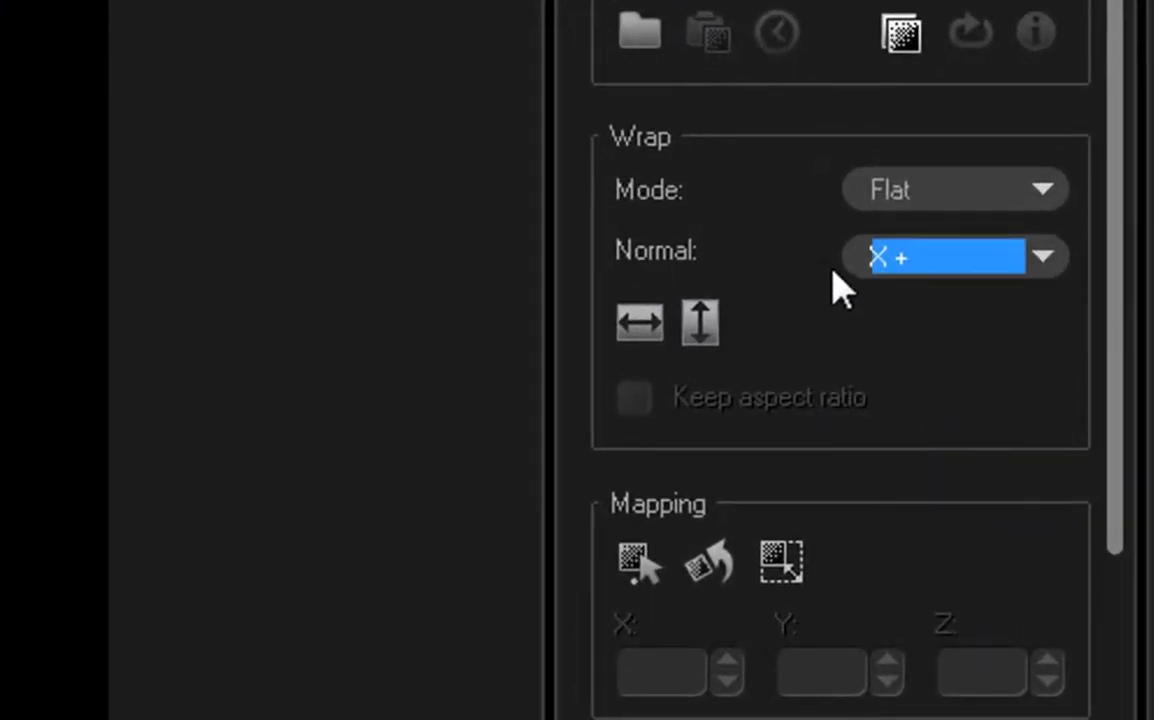
mouse_move(847, 209)
left_mouse_down()
mouse_move(1021, 283)
mouse_move(1018, 298)
left_mouse_up()
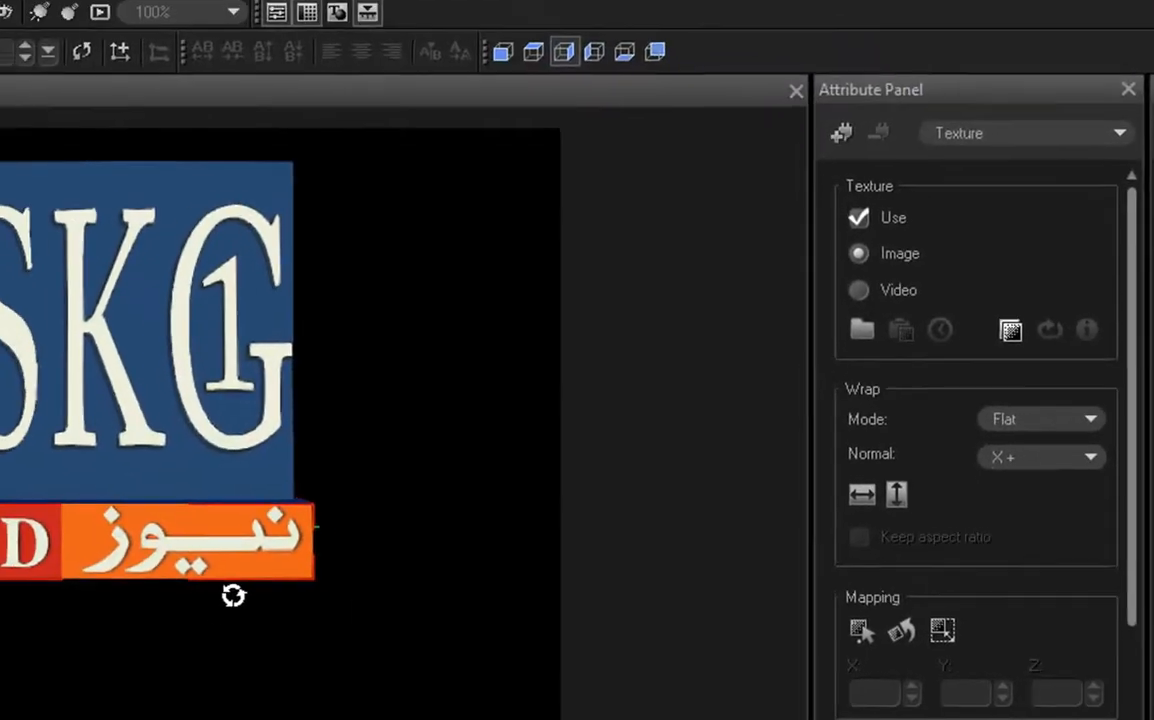
Step: Rotate the flattened cube and load the L2 image from the loggg folder as its left-face texture
left_click_drag(211, 590, 713, 560)
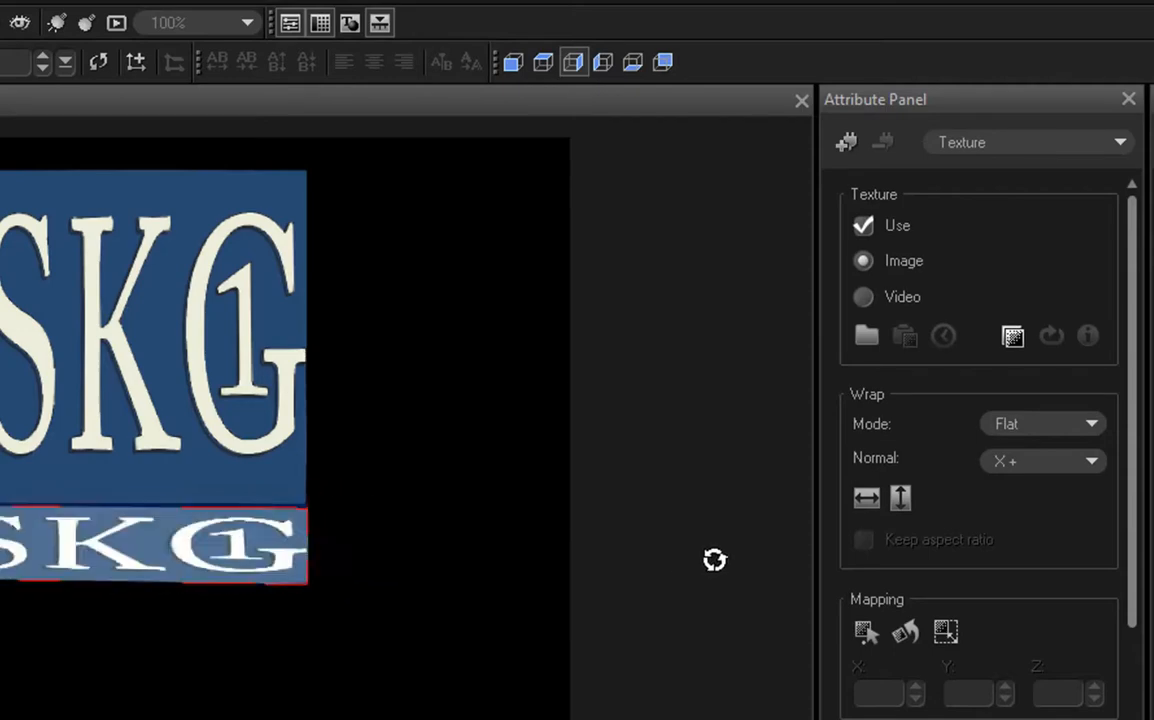
left_click(603, 63)
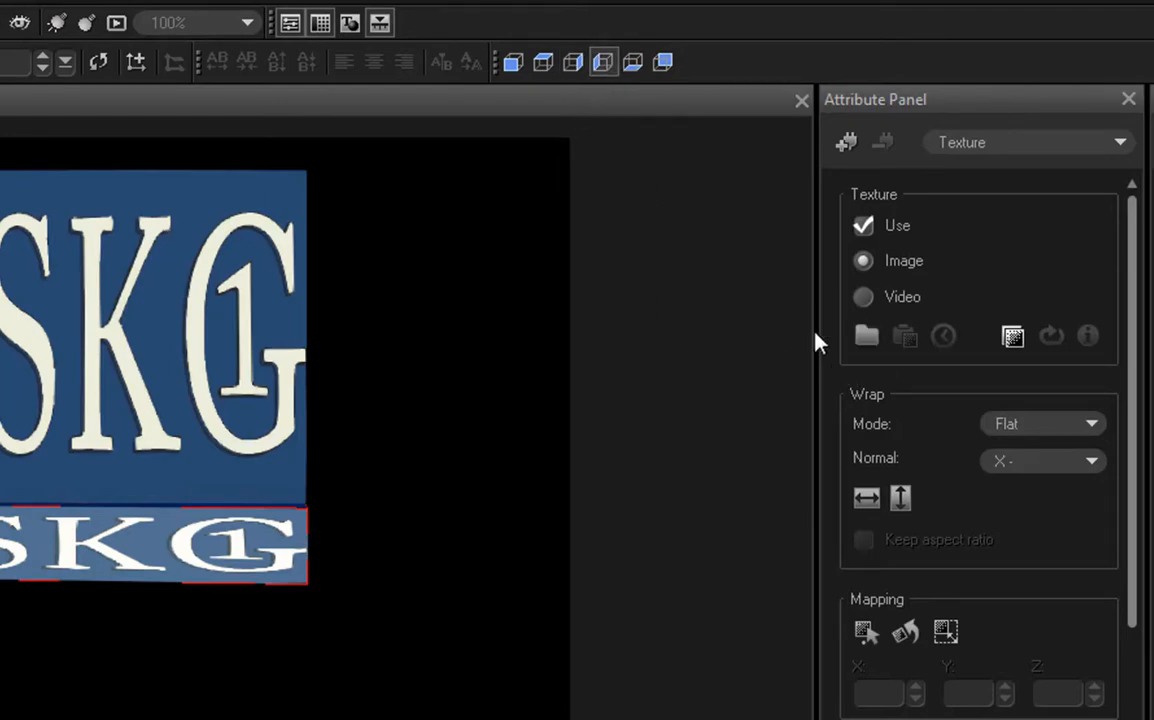
left_click(866, 336)
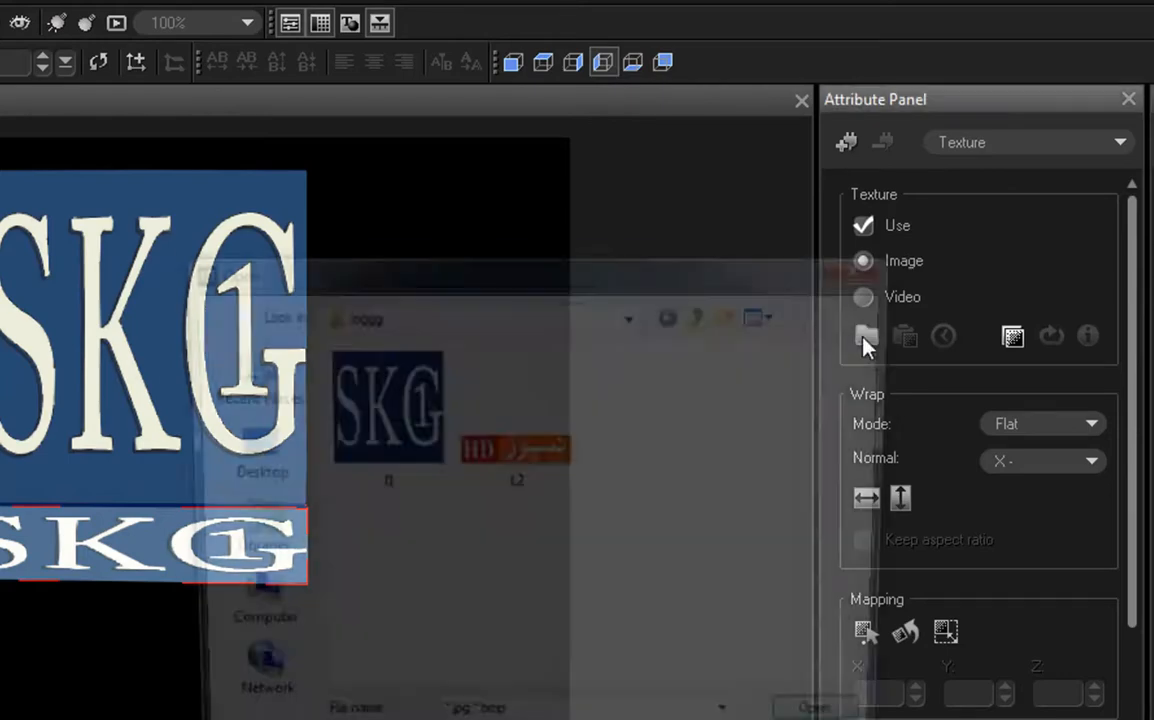
left_click(515, 455)
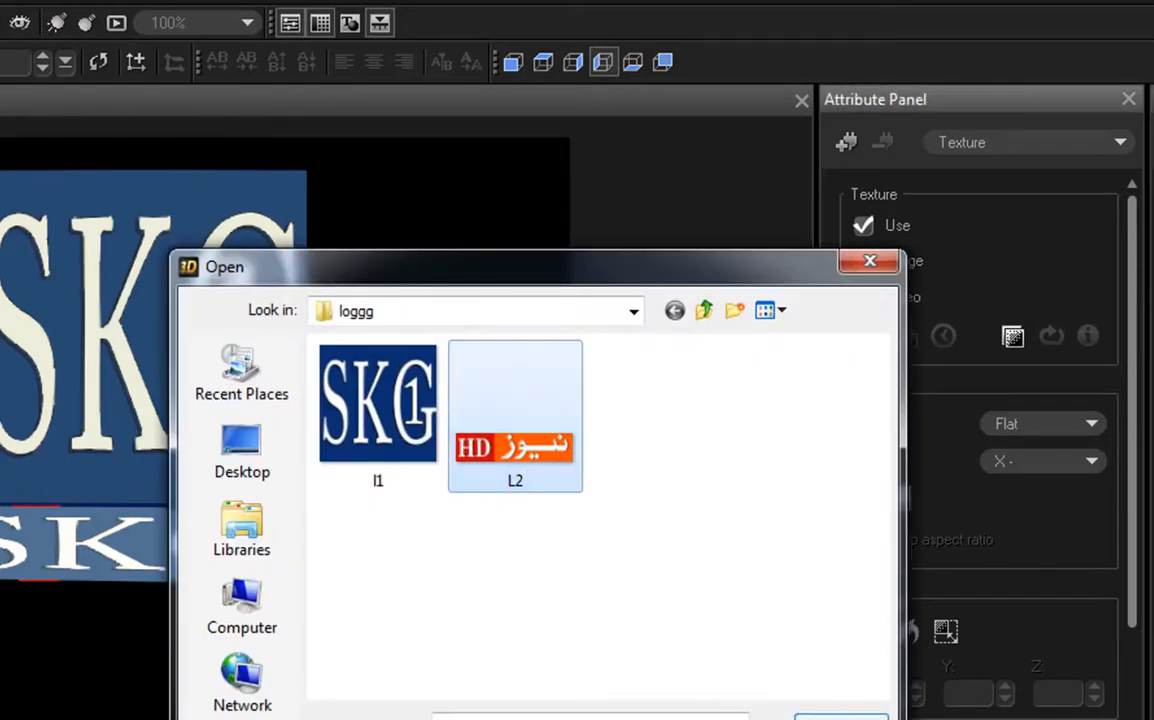
left_click(841, 718)
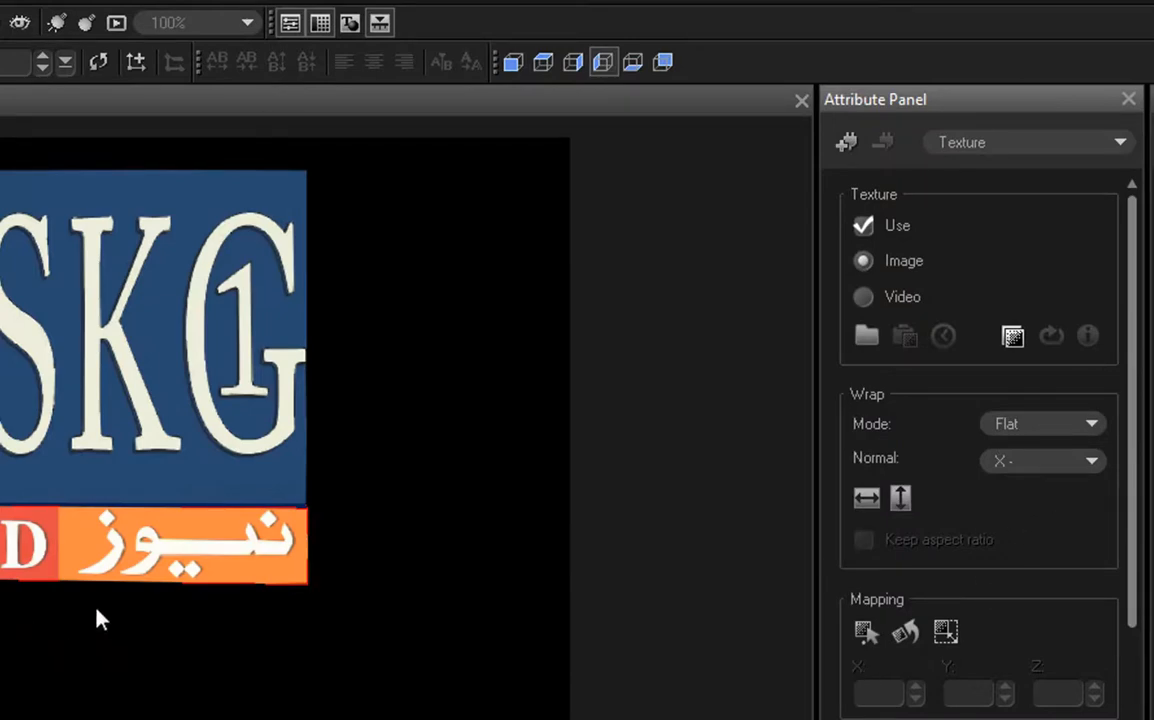
left_click_drag(62, 625, 165, 684)
Step: Rotate the flattened cube and the large cube to inspect their textured side faces
left_click_drag(503, 494, 473, 508)
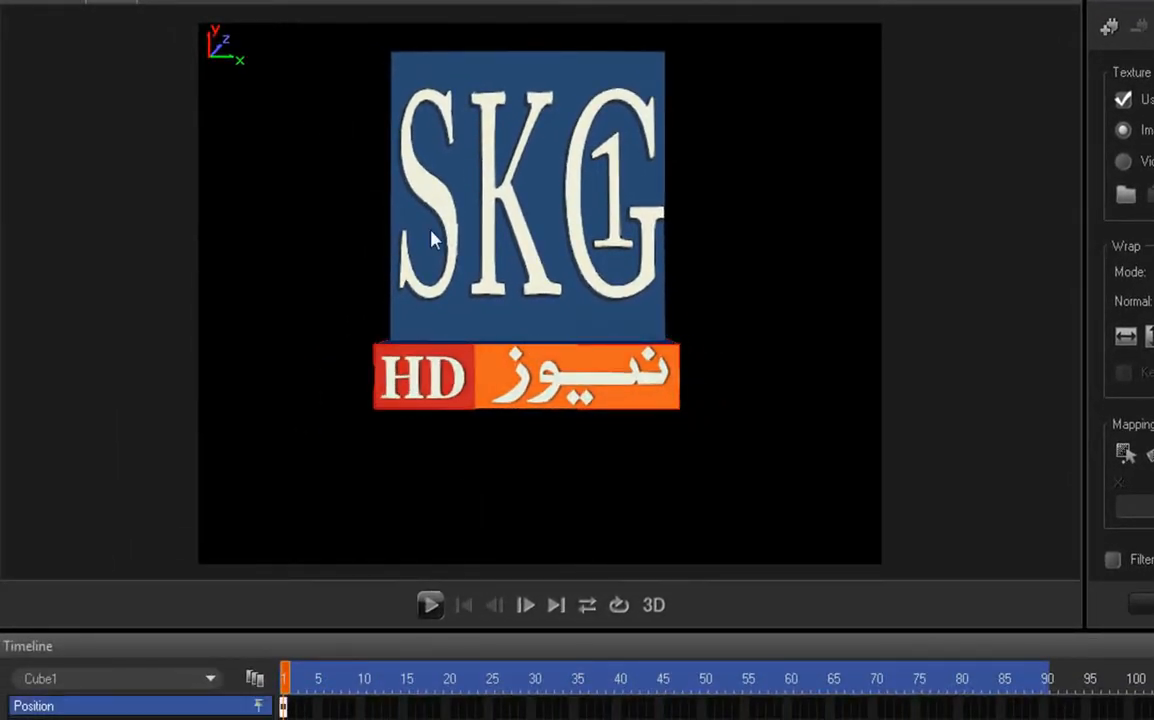
mouse_move(489, 386)
left_mouse_down()
mouse_move(477, 381)
mouse_move(482, 398)
mouse_move(478, 387)
left_mouse_up()
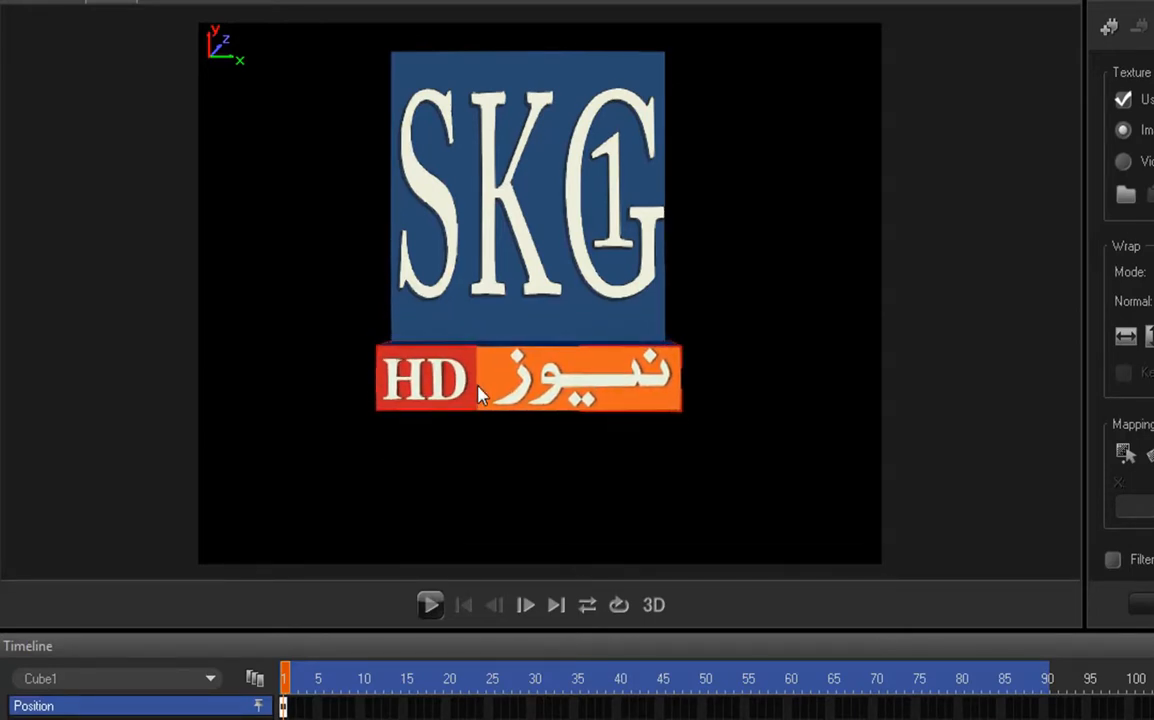
left_click(430, 240)
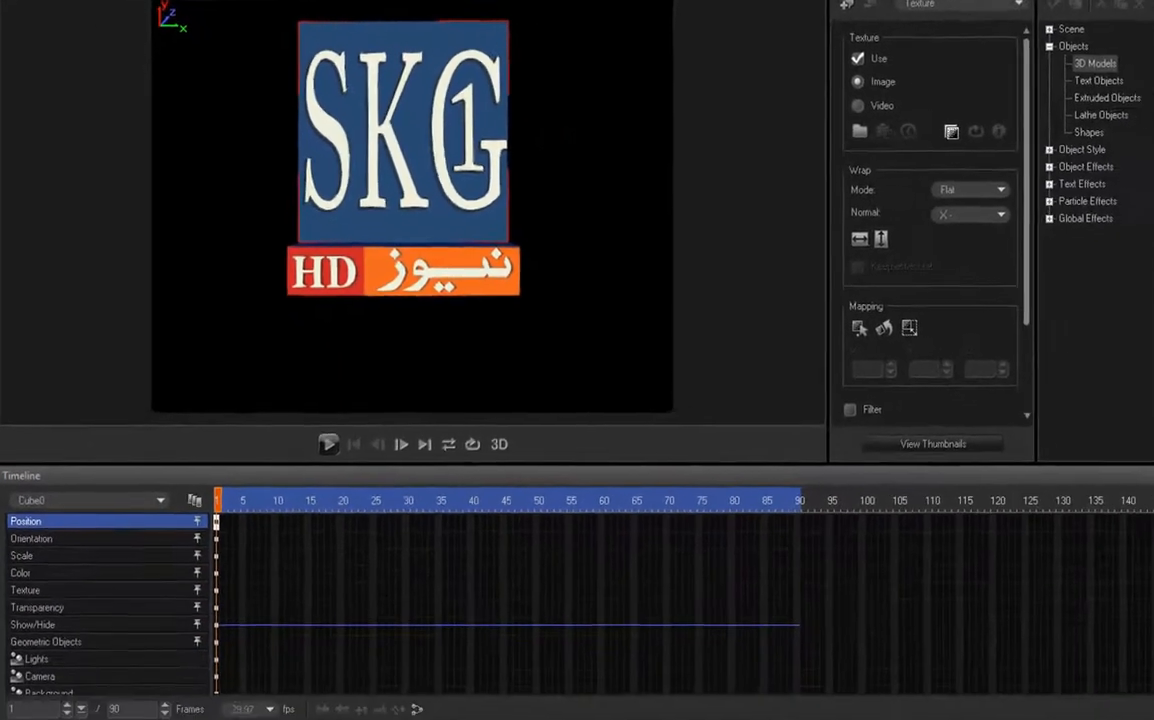
left_click(260, 2)
left_click_drag(350, 161, 379, 280)
left_click_drag(379, 280, 366, 276)
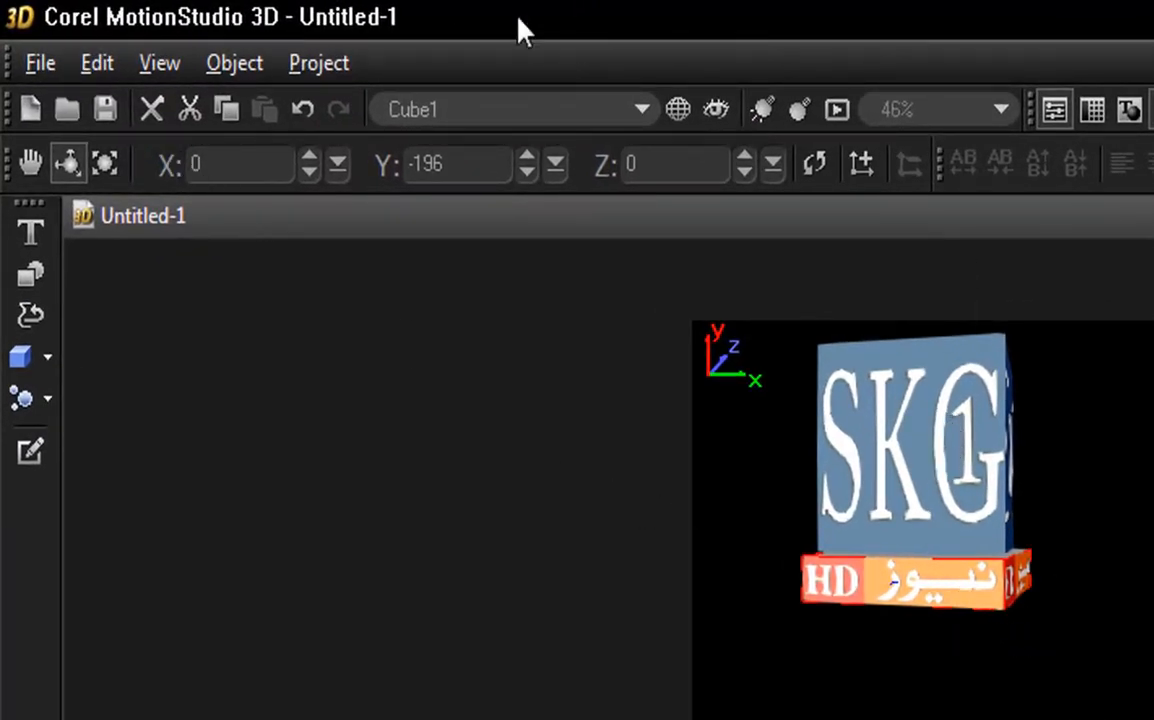
Step: Set the large SKG1 cube's Y rotation to 0
left_click(950, 456)
left_click(493, 162)
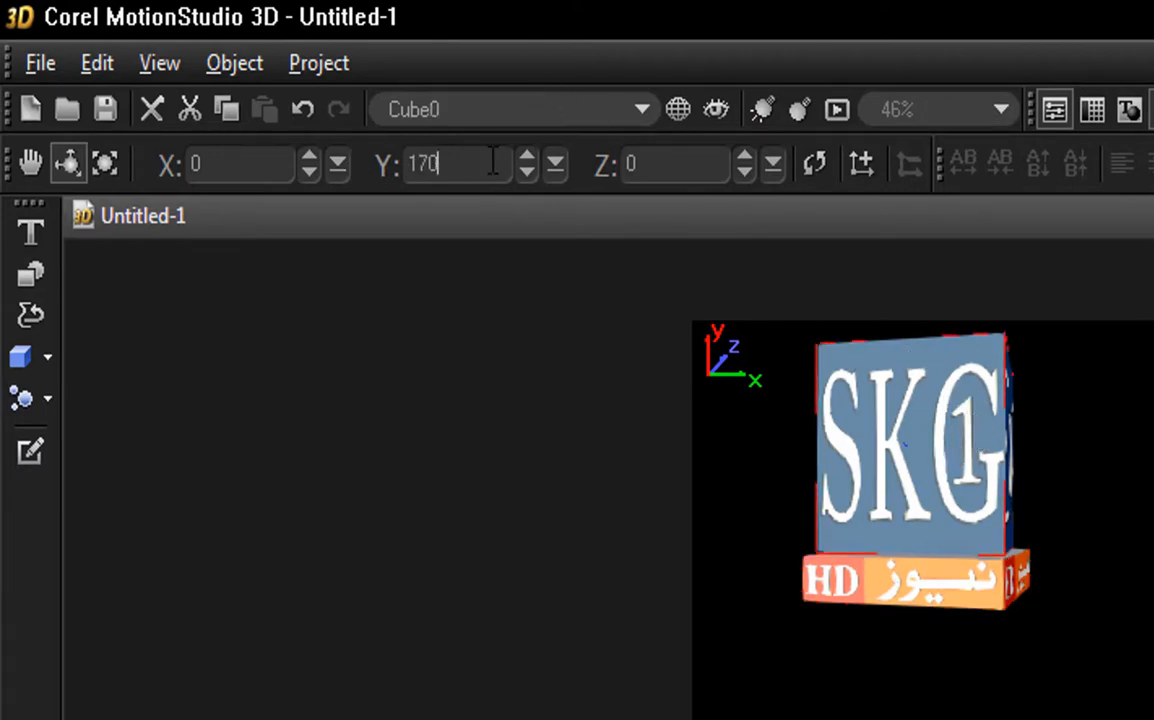
key("BackSpace")
key("BackSpace")
key("BackSpace")
type("0")
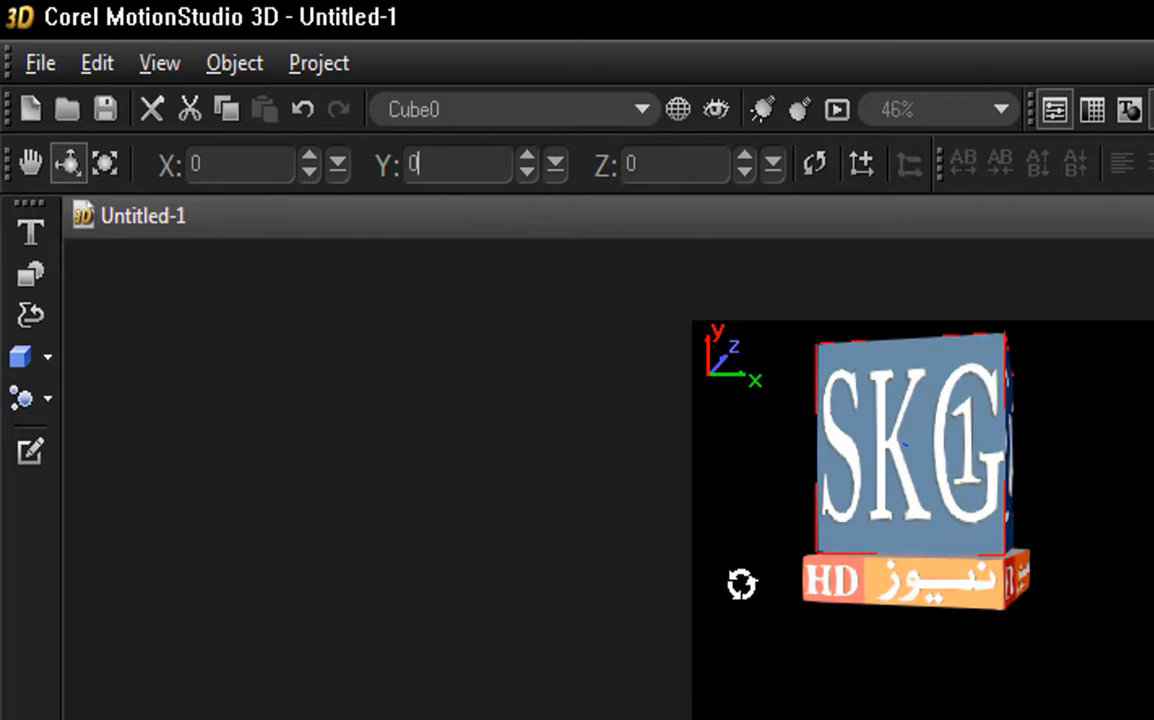
left_click(742, 585)
Step: Set the flattened banner cube's Y rotation to 0
left_click(851, 587)
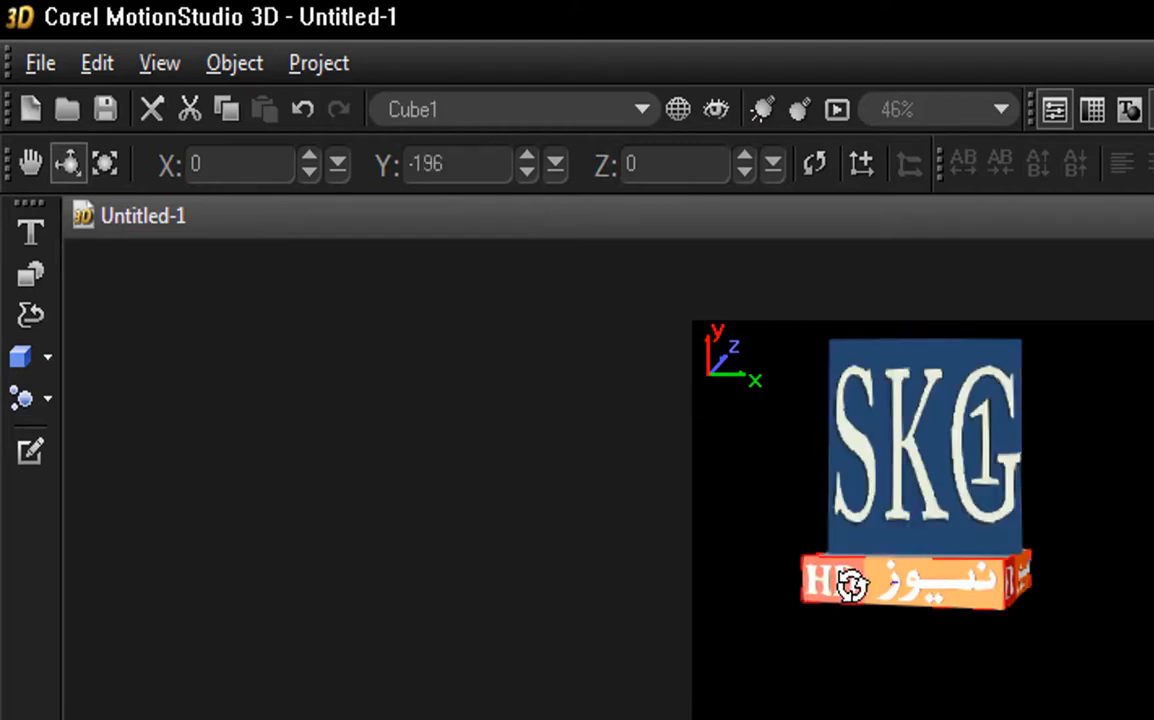
left_click(465, 162)
key("BackSpace")
key("BackSpace")
key("BackSpace")
key("BackSpace")
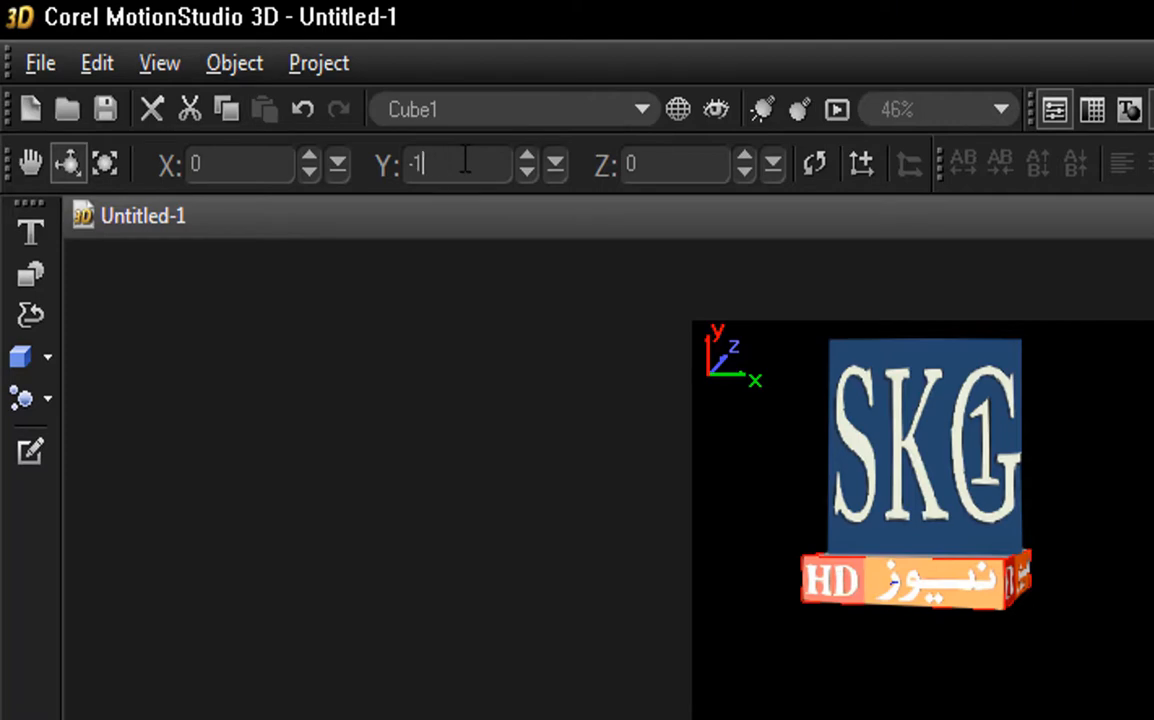
type("0")
key("Return")
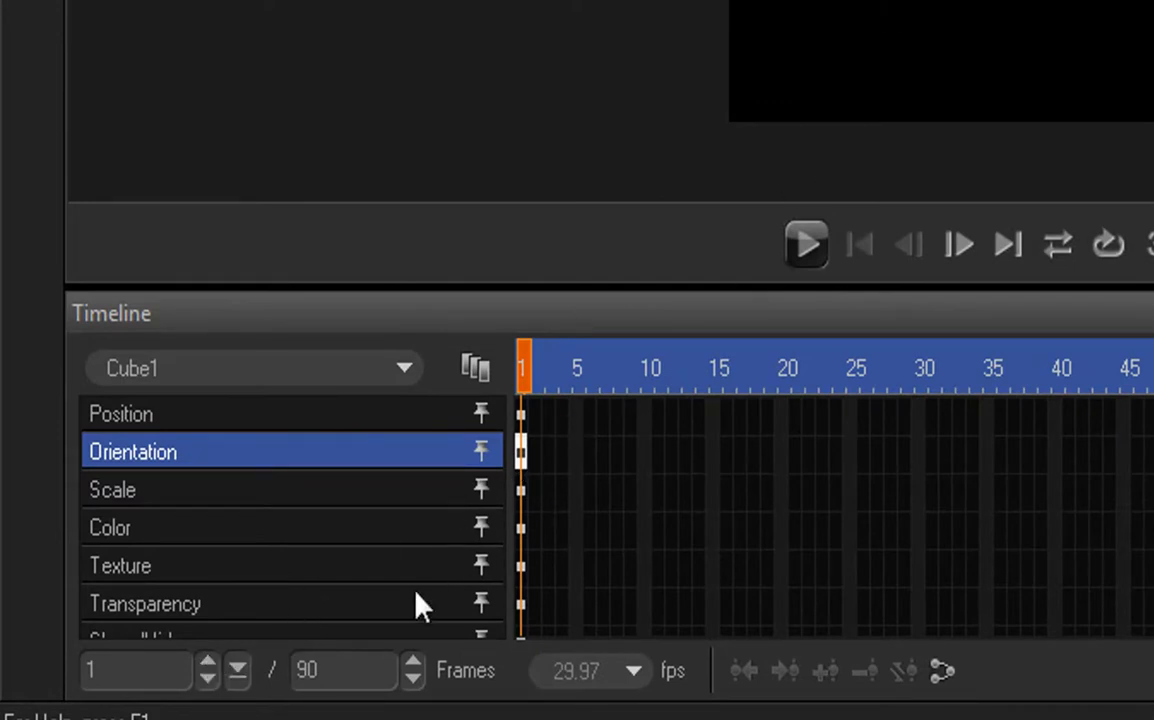
Step: Set the animation length to 200 frames
left_click(356, 672)
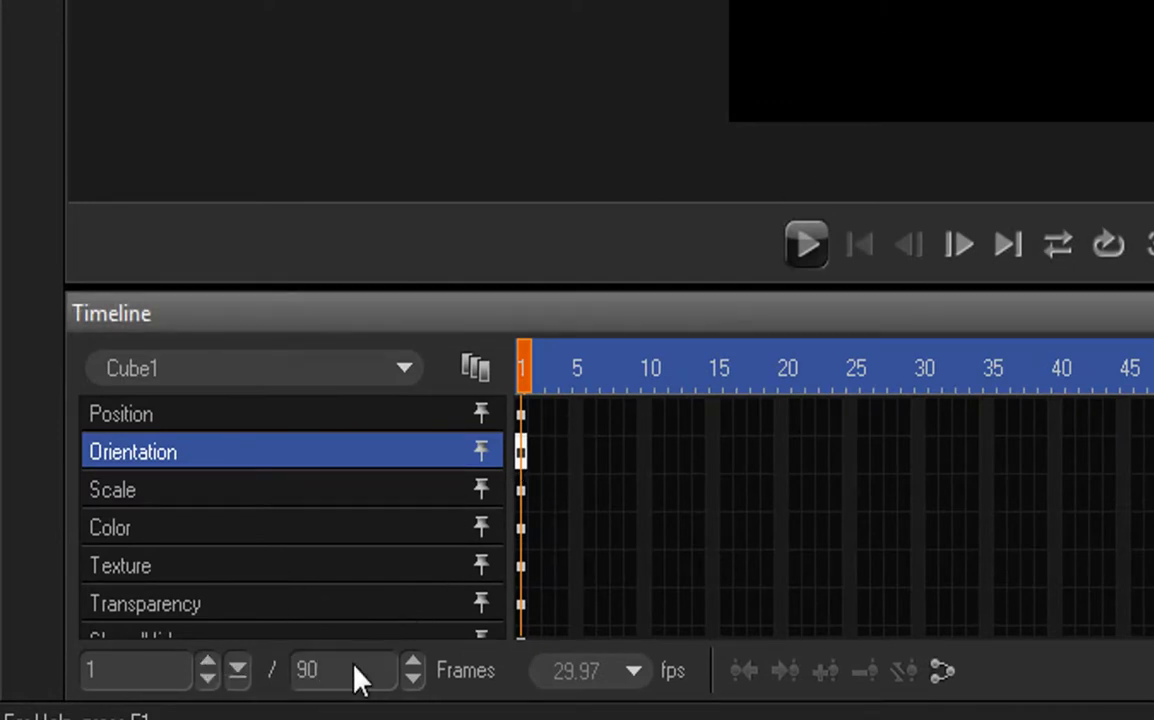
key("BackSpace")
key("BackSpace")
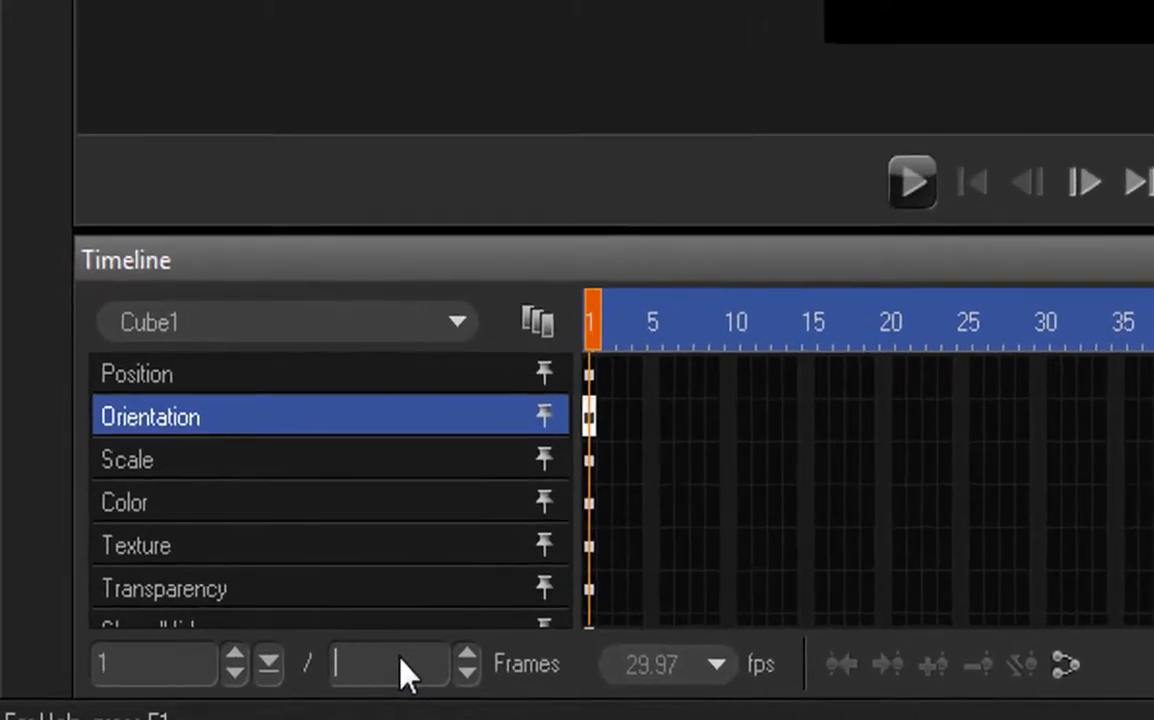
type("200")
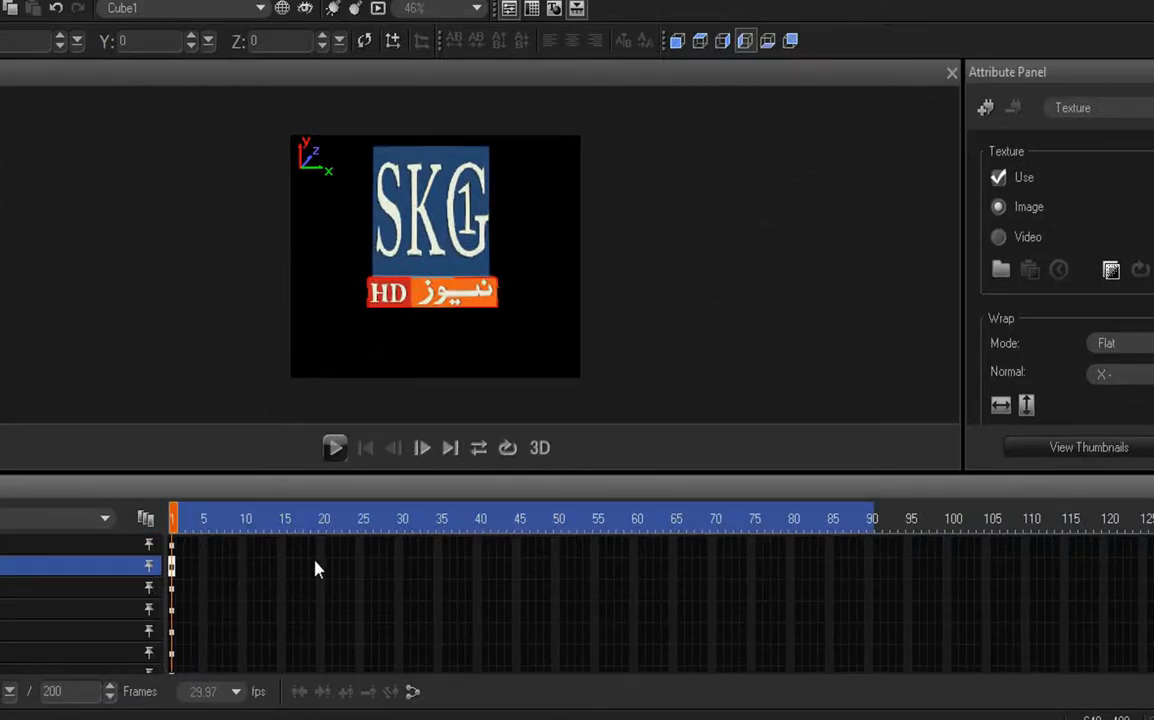
Step: Go to frame 150 on the timeline's Orientation track
left_click(911, 613)
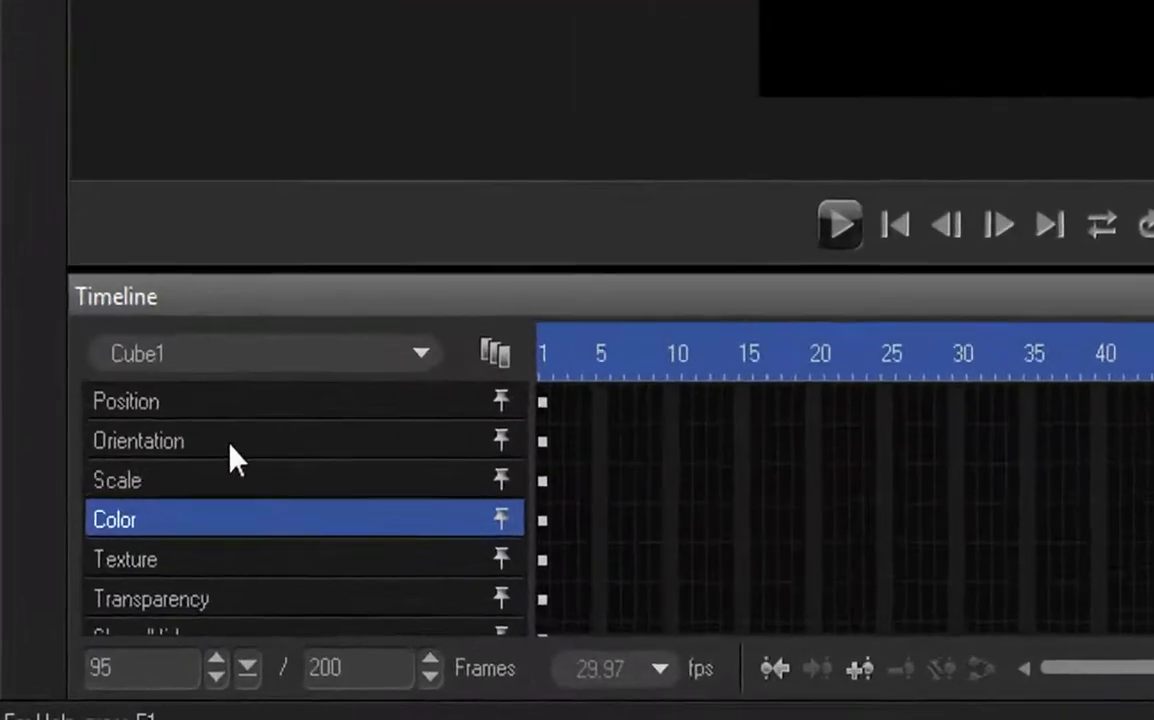
left_click(114, 585)
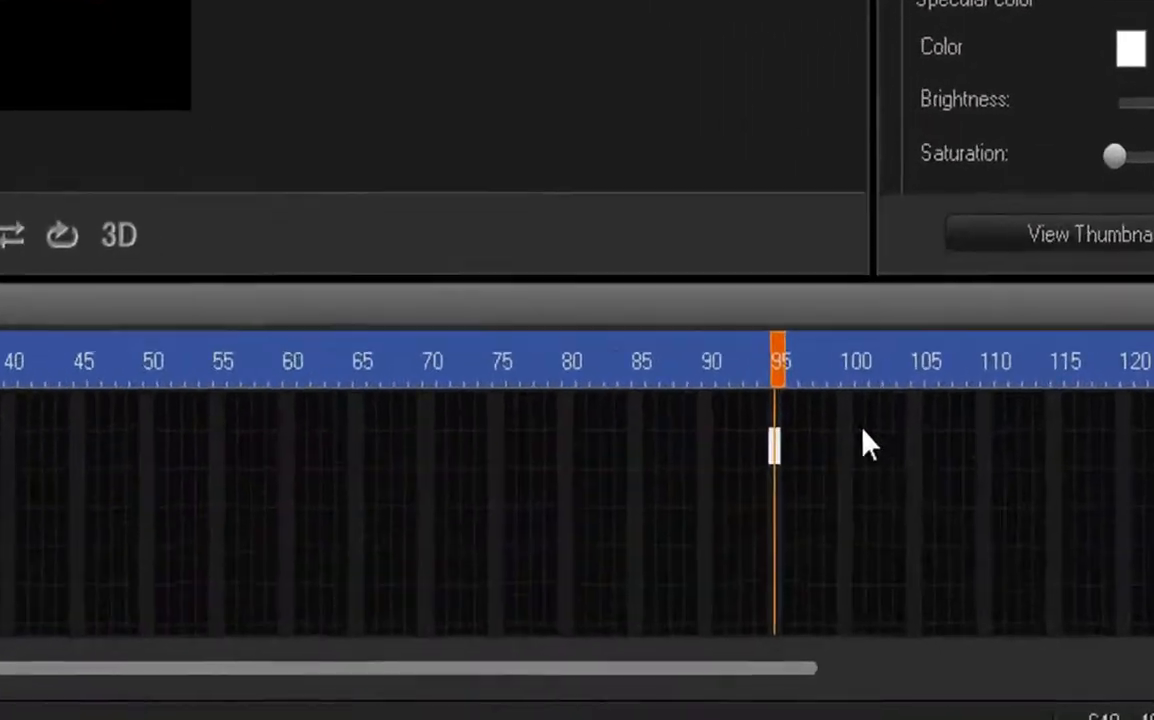
left_click(996, 572)
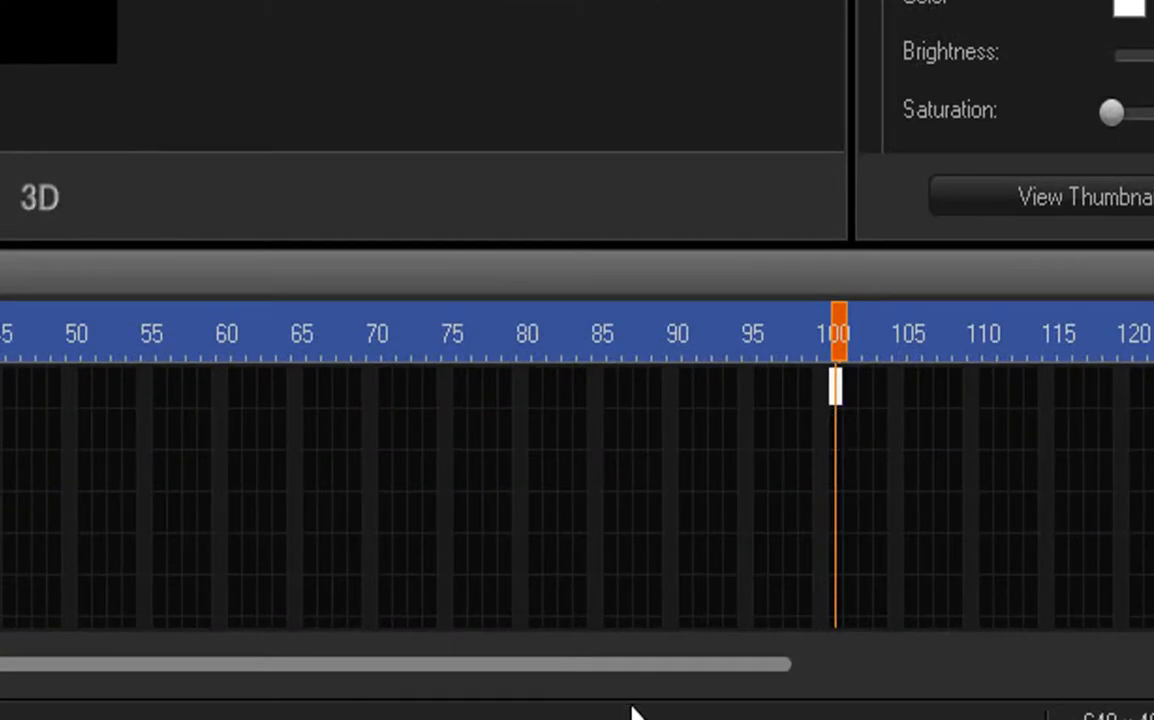
left_click_drag(650, 678, 875, 712)
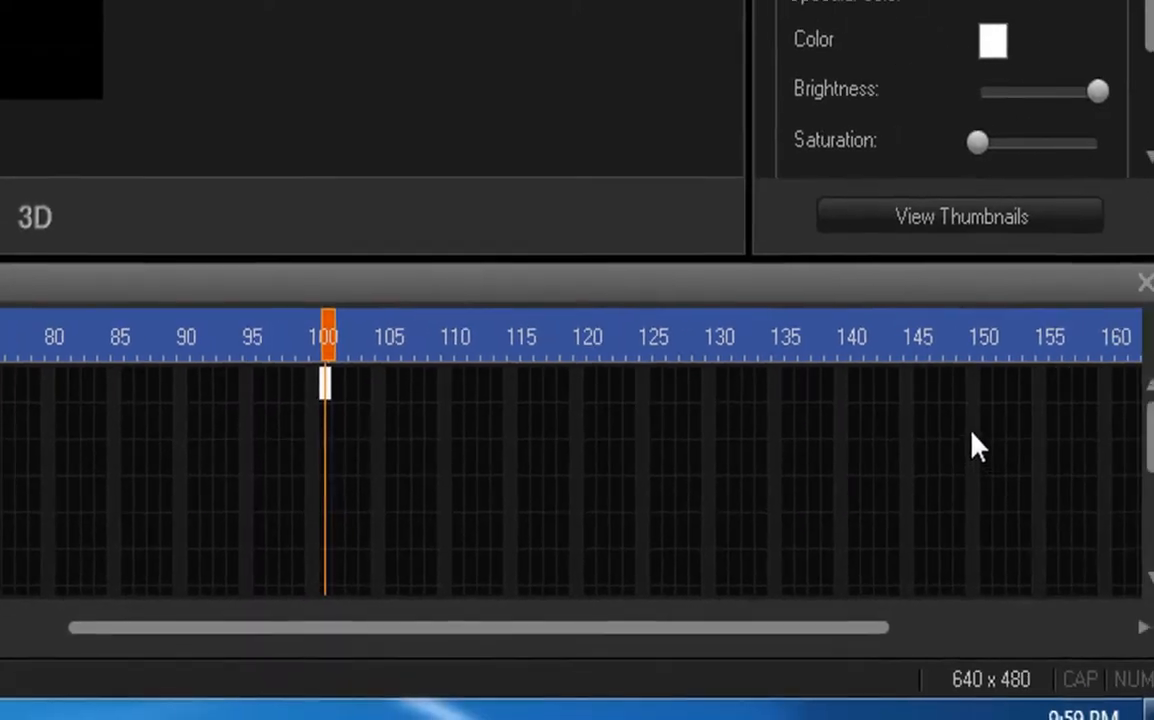
left_click(979, 385)
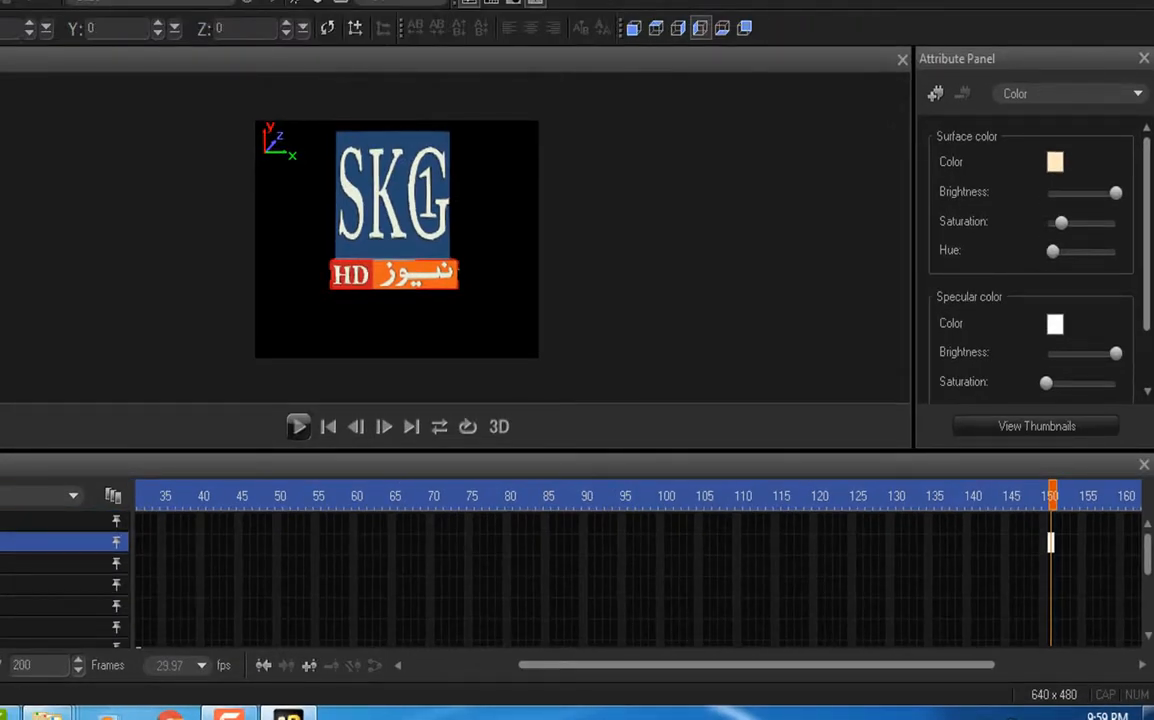
Step: Rotate the large SKG1 cube at frame 150 and set its Y rotation to -270 to keyframe its orientation
left_click(360, 212)
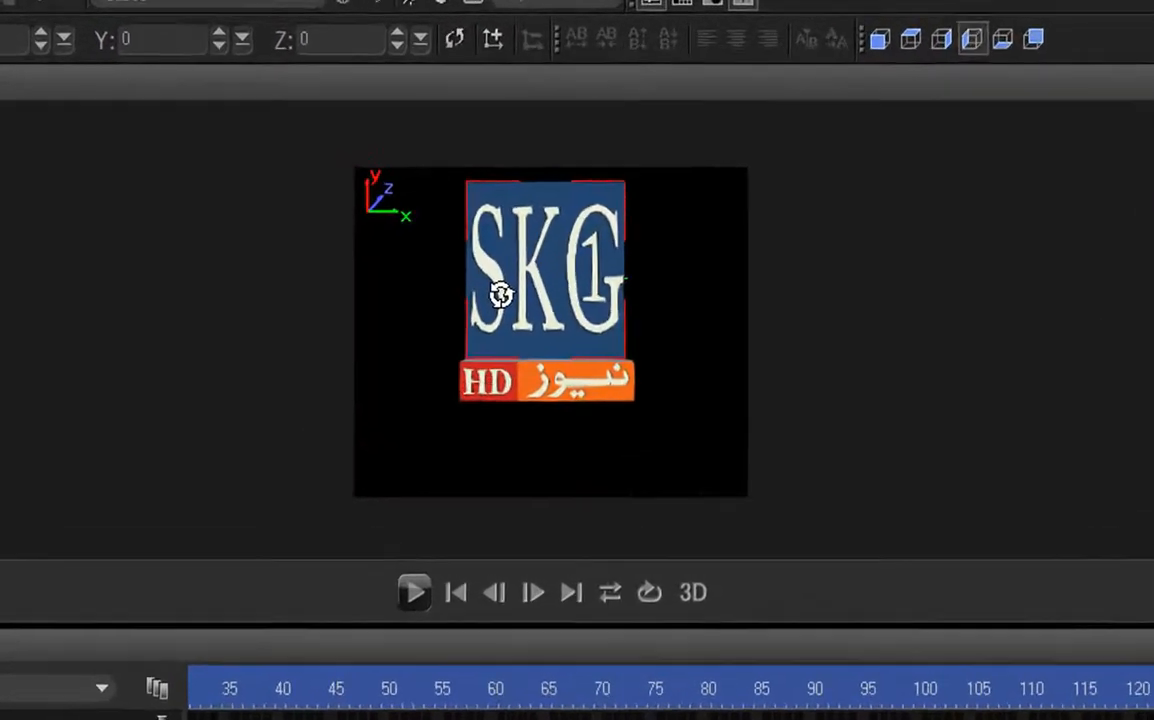
left_click_drag(362, 210, 342, 212)
left_click_drag(538, 333, 209, 327)
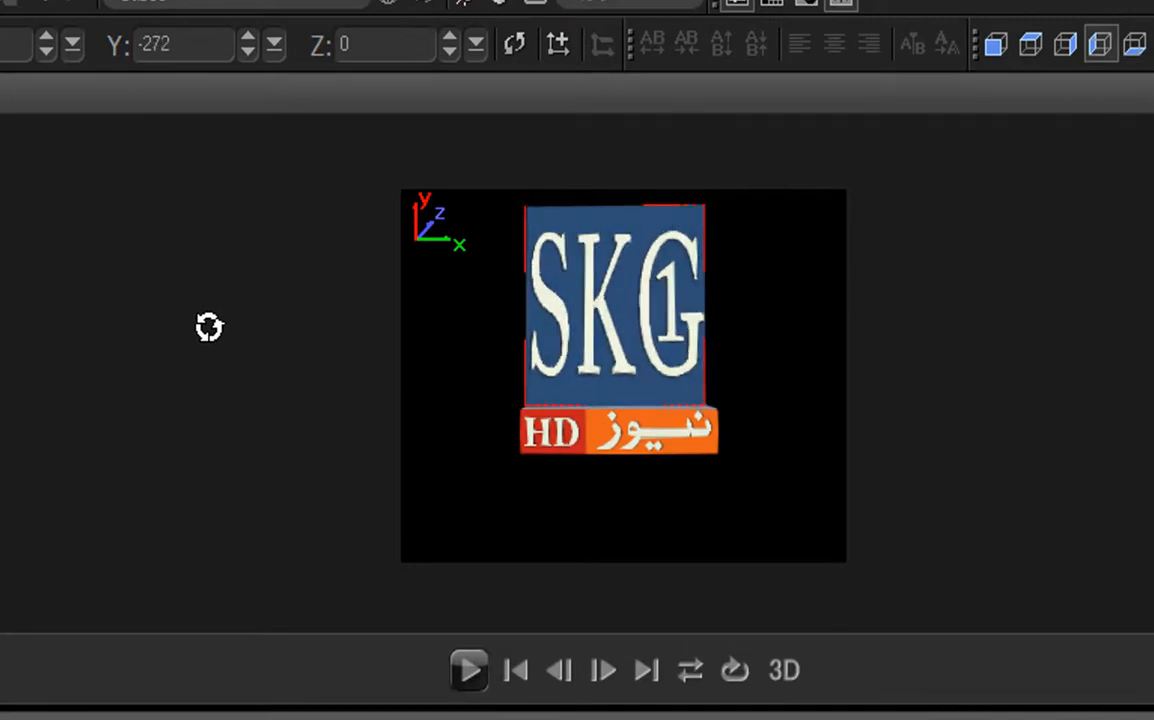
left_click(203, 54)
key("BackSpace")
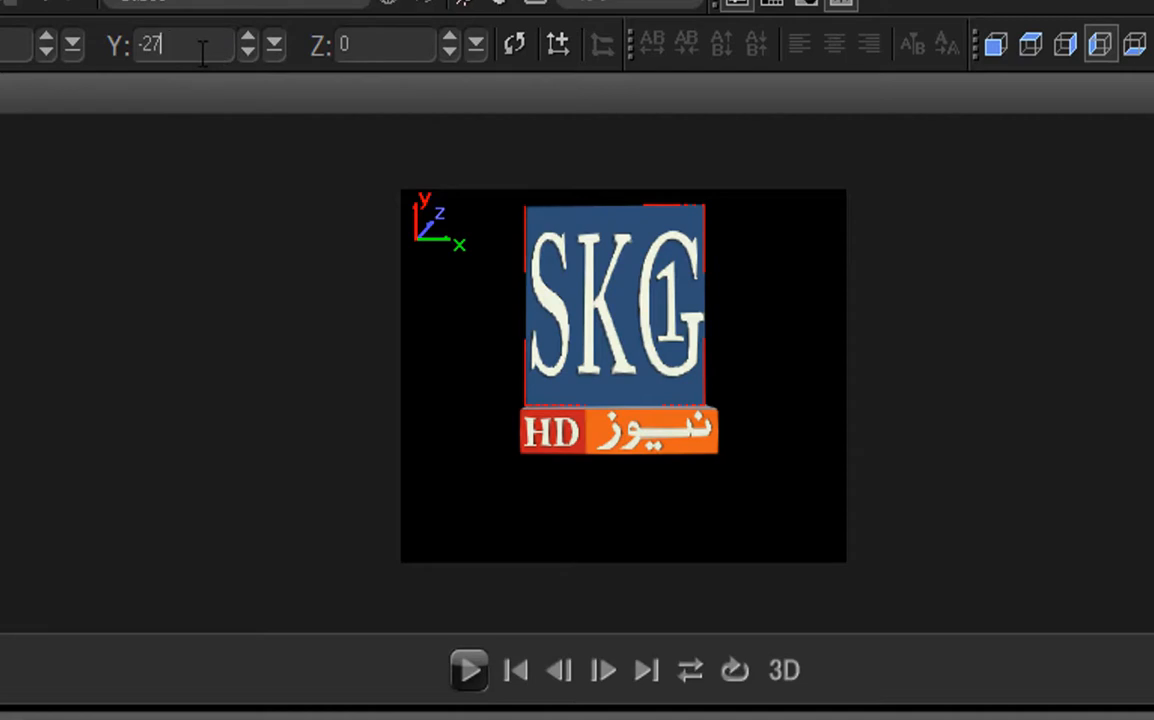
type("0")
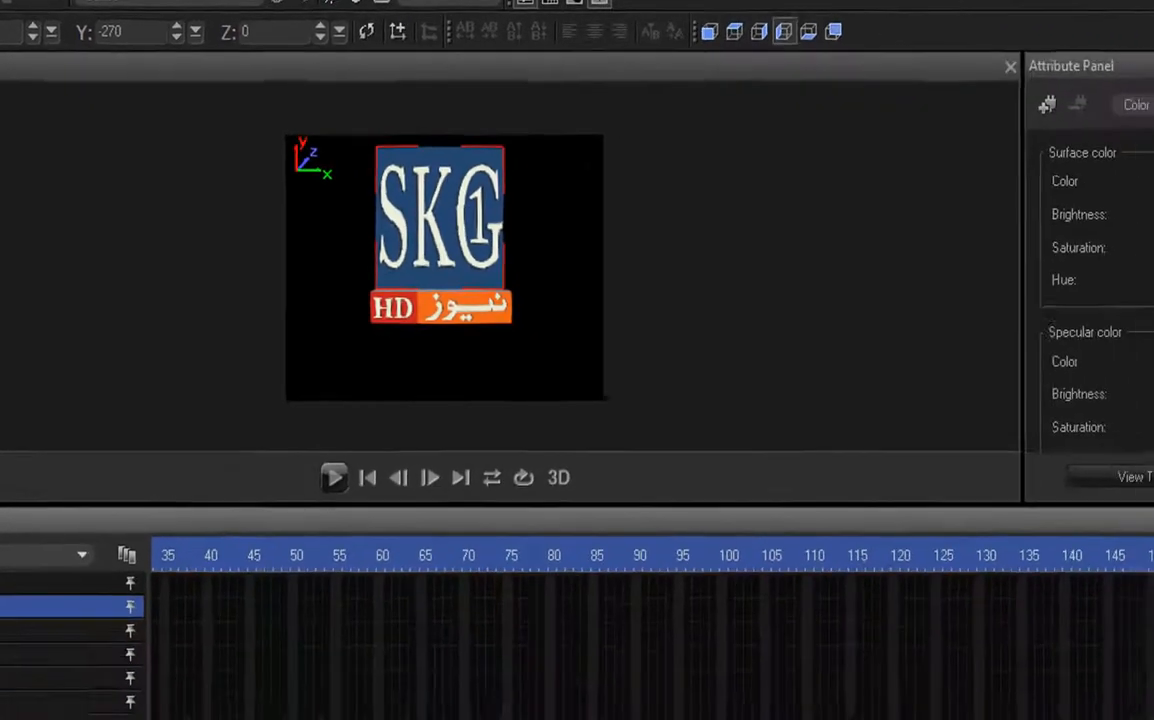
left_click_drag(758, 680, 859, 637)
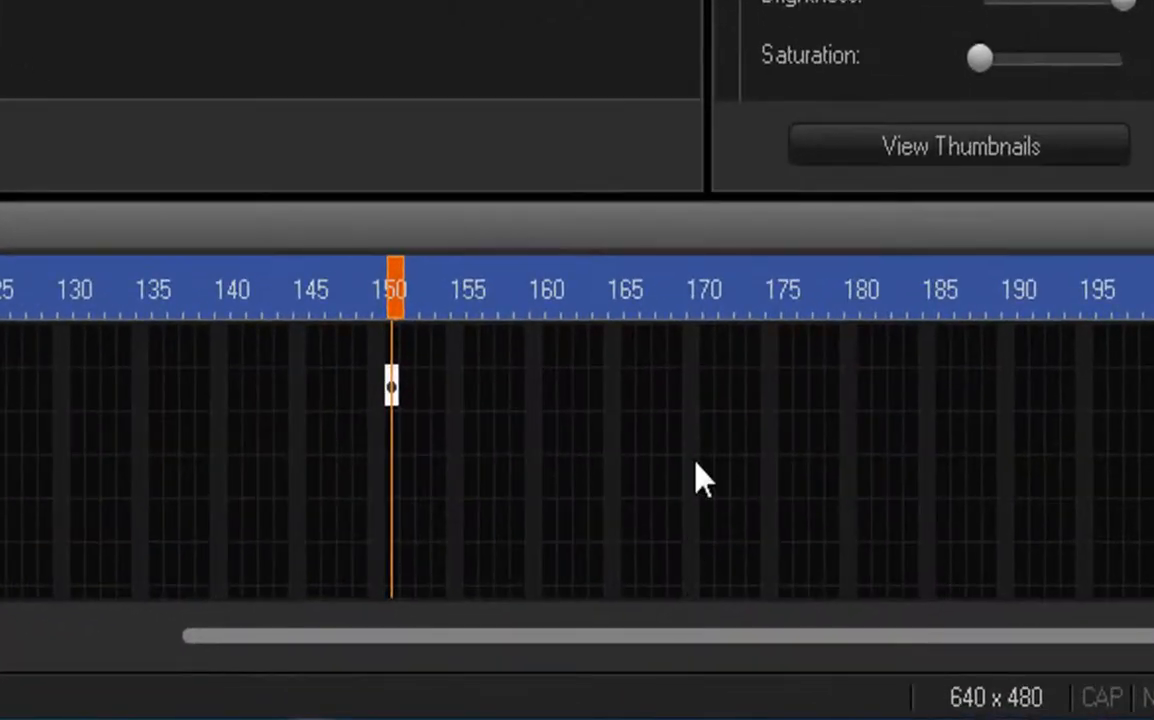
Step: Add a Position keyframe for the large SKG1 cube at frame 170 and play the animation
left_click(705, 368)
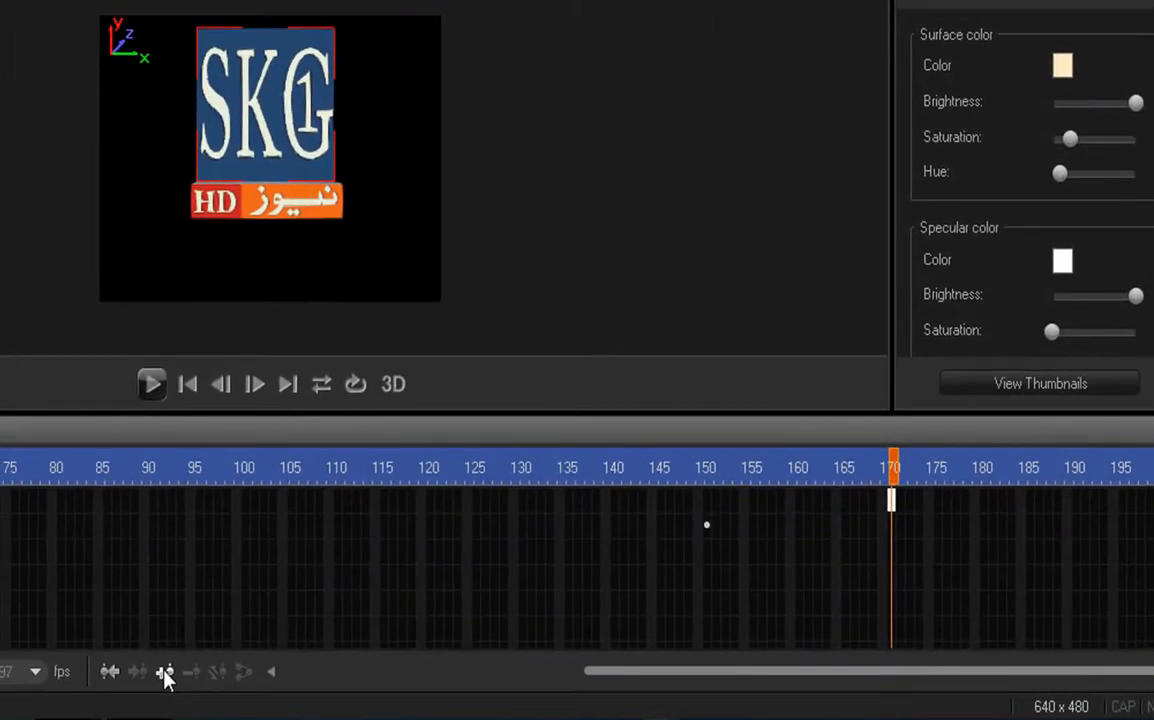
left_click(165, 674)
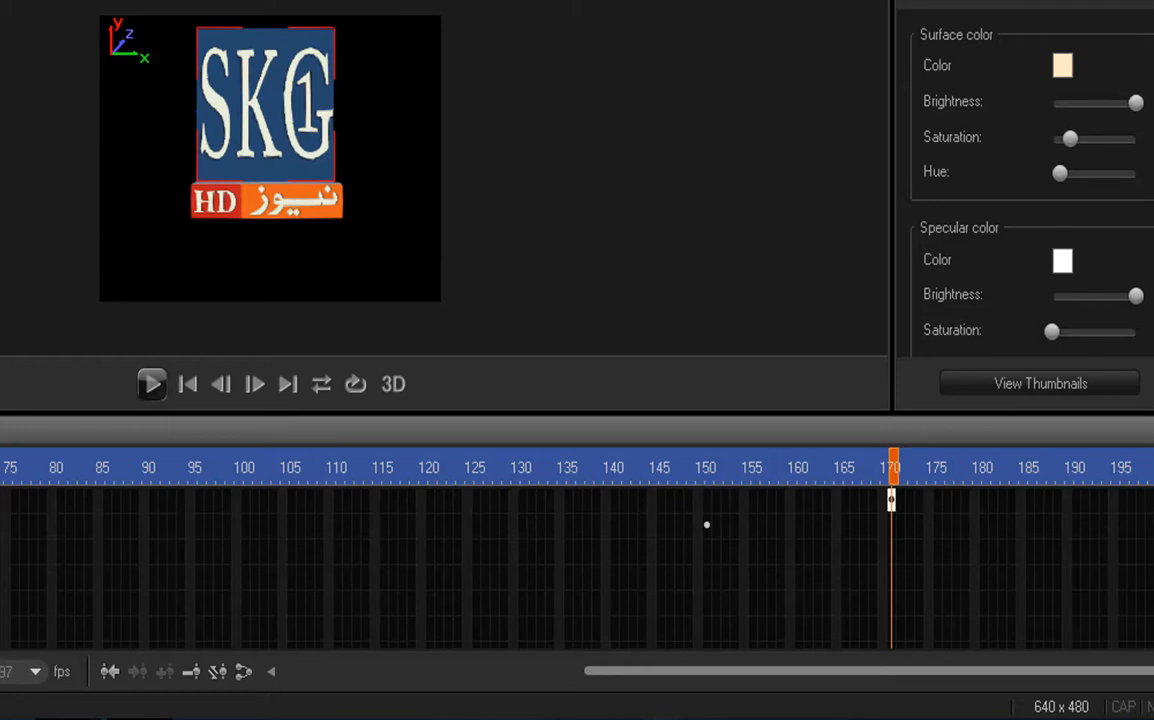
left_click(1150, 500)
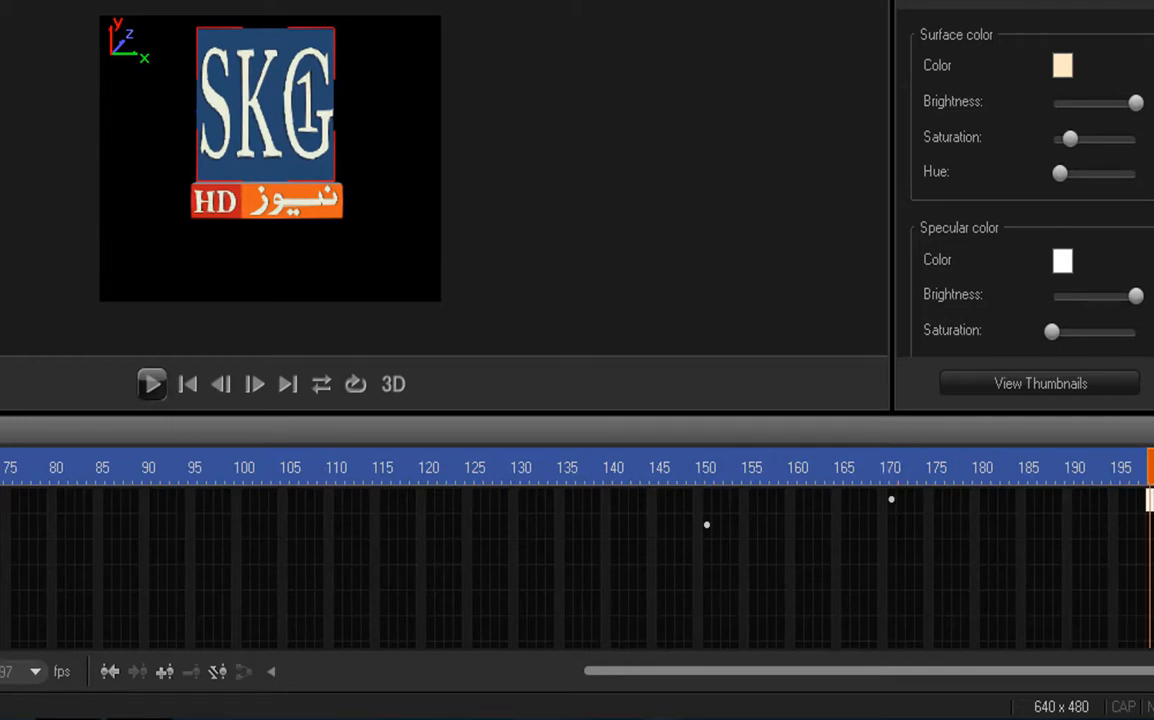
left_click(152, 386)
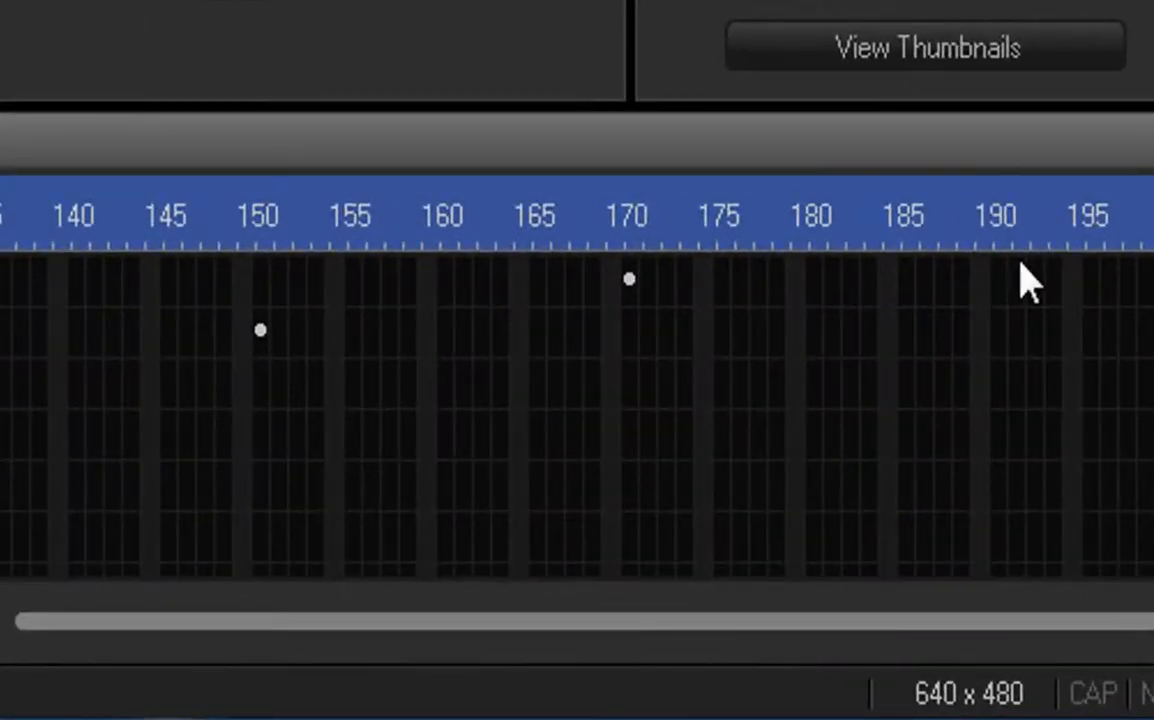
Step: Rotate the large SKG1 cube near frame 191 on the Orientation track and set its Y rotation to 0
left_click(1019, 280)
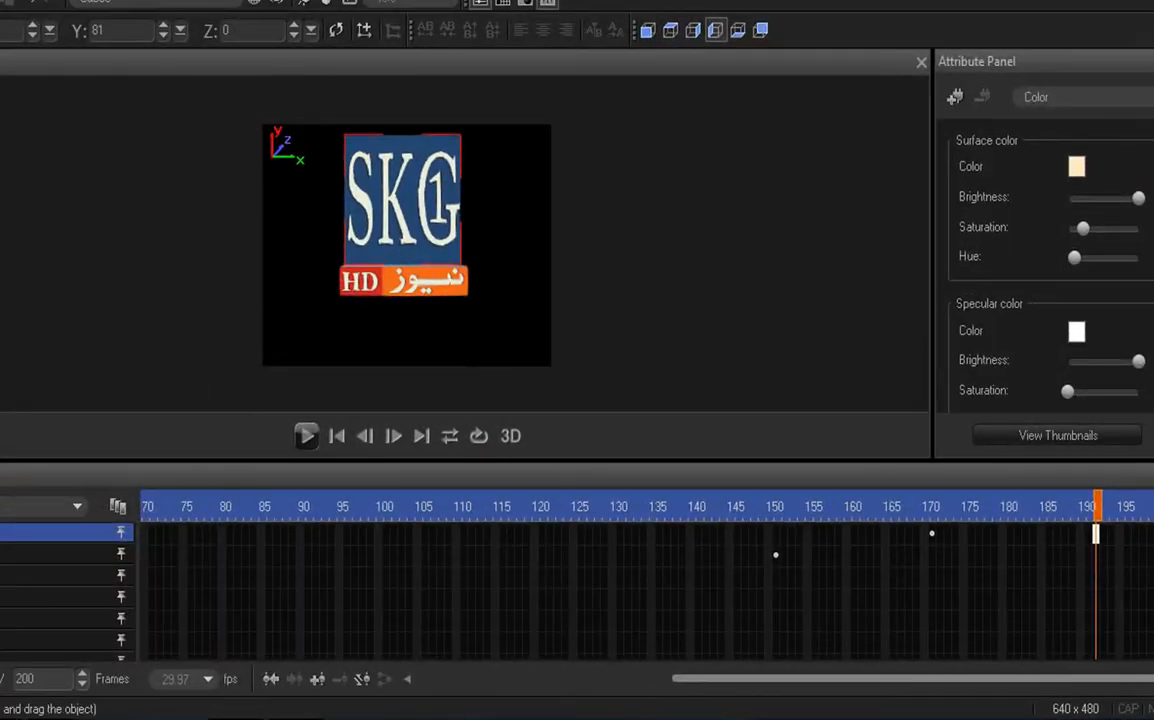
left_click(10, 553)
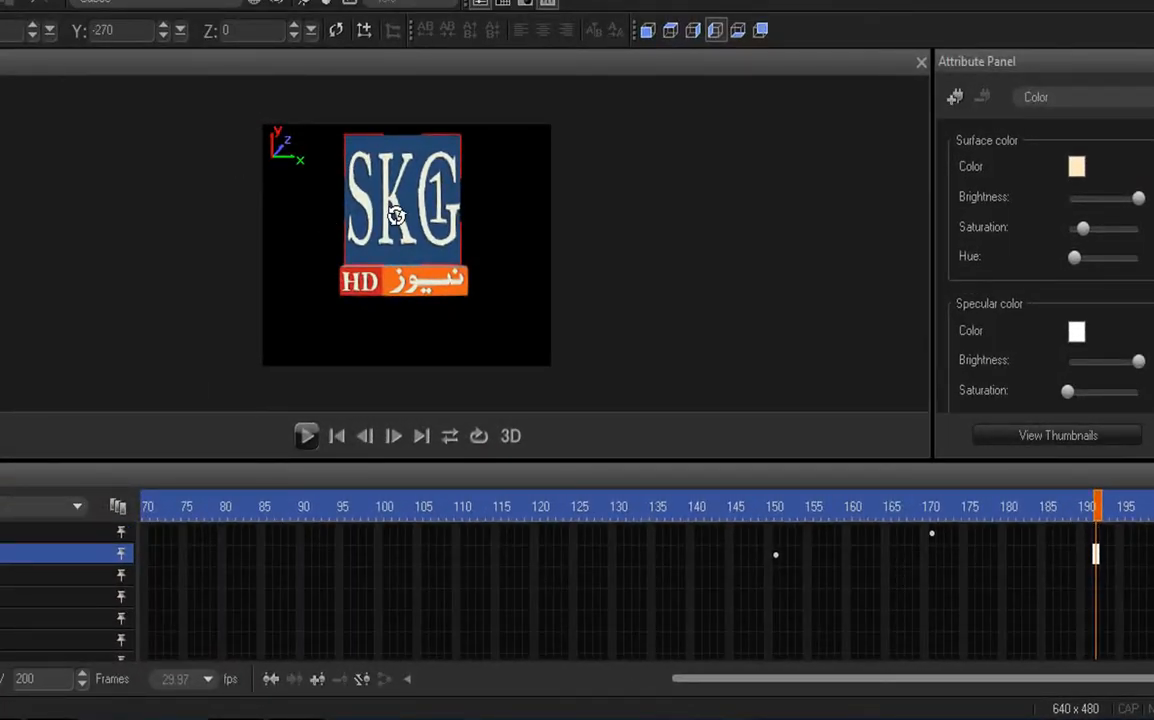
left_click_drag(395, 218, 509, 220)
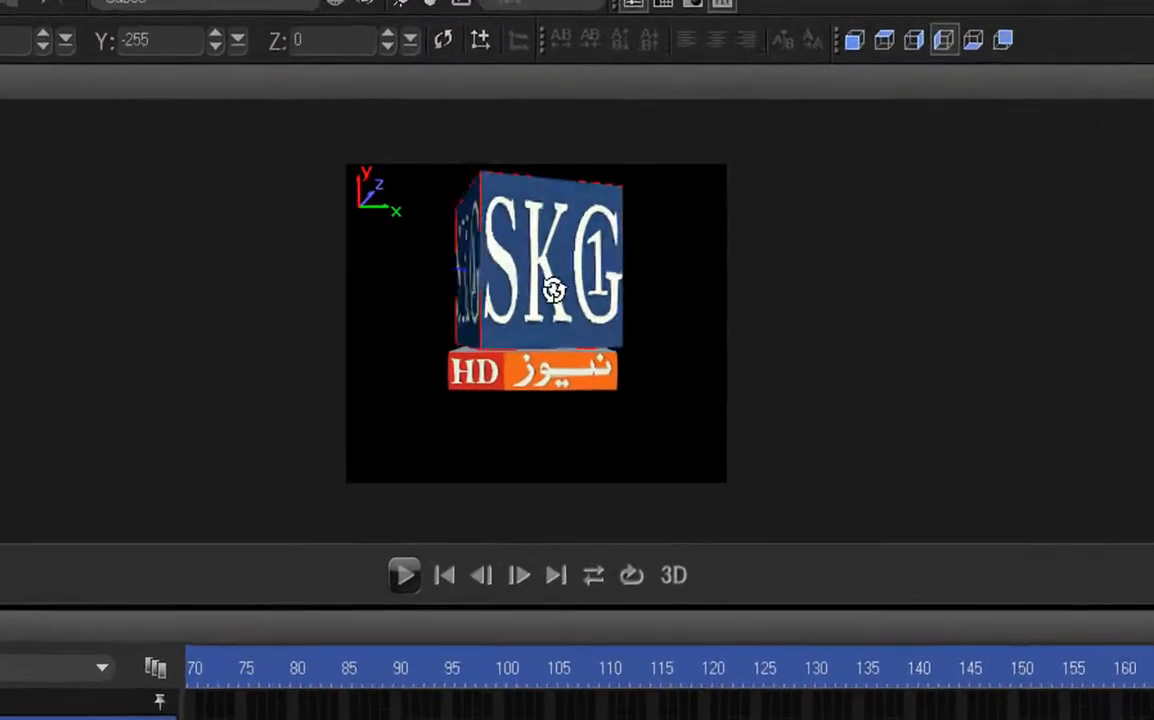
left_click_drag(749, 325, 938, 339)
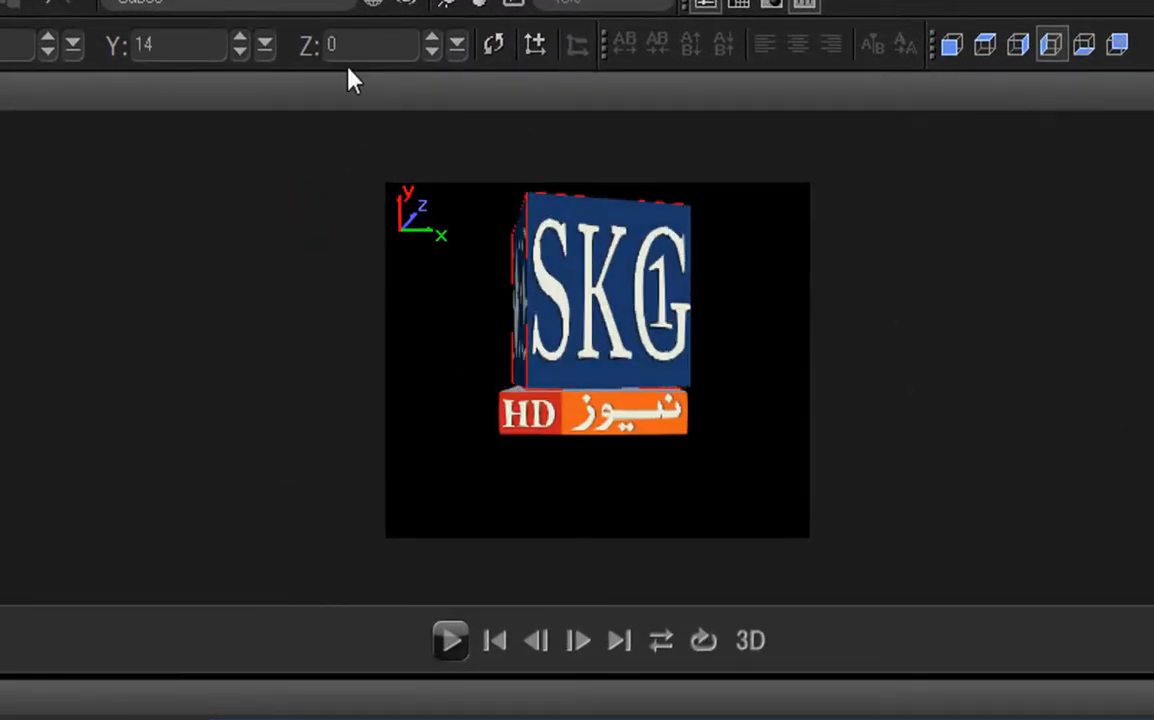
key("BackSpace")
key("BackSpace")
type("0")
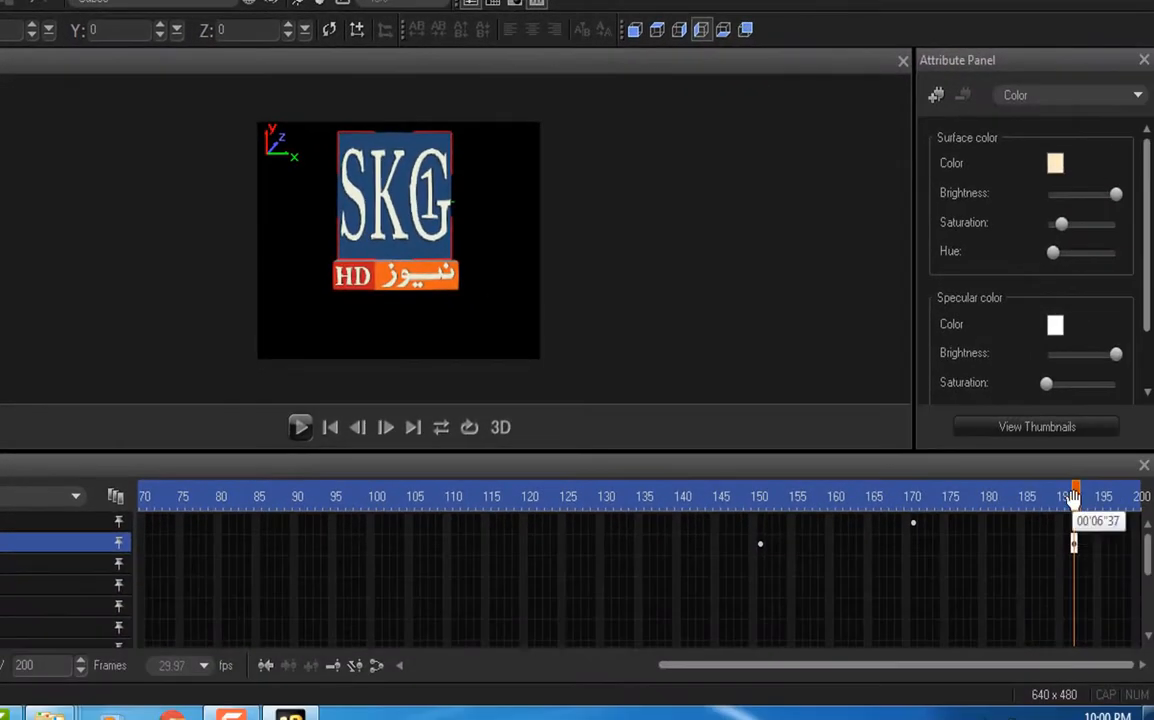
Step: Return to frame 1, play the animation through and stop playback
left_click_drag(1077, 497, 5, 466)
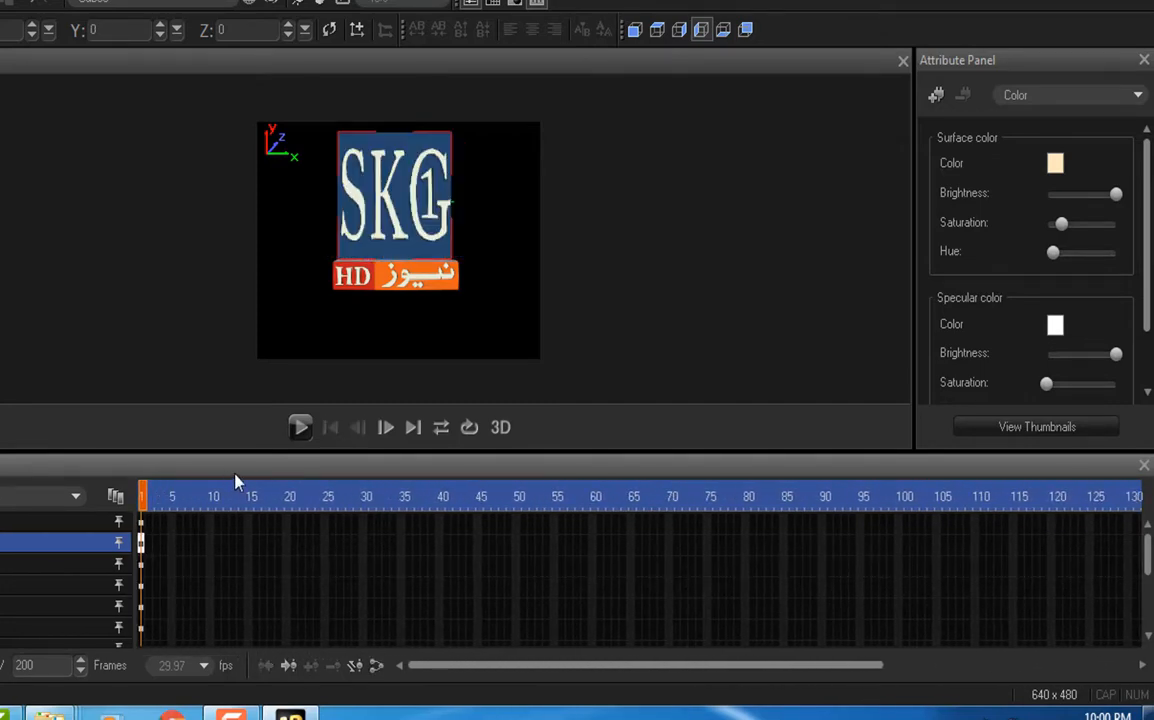
left_click(298, 432)
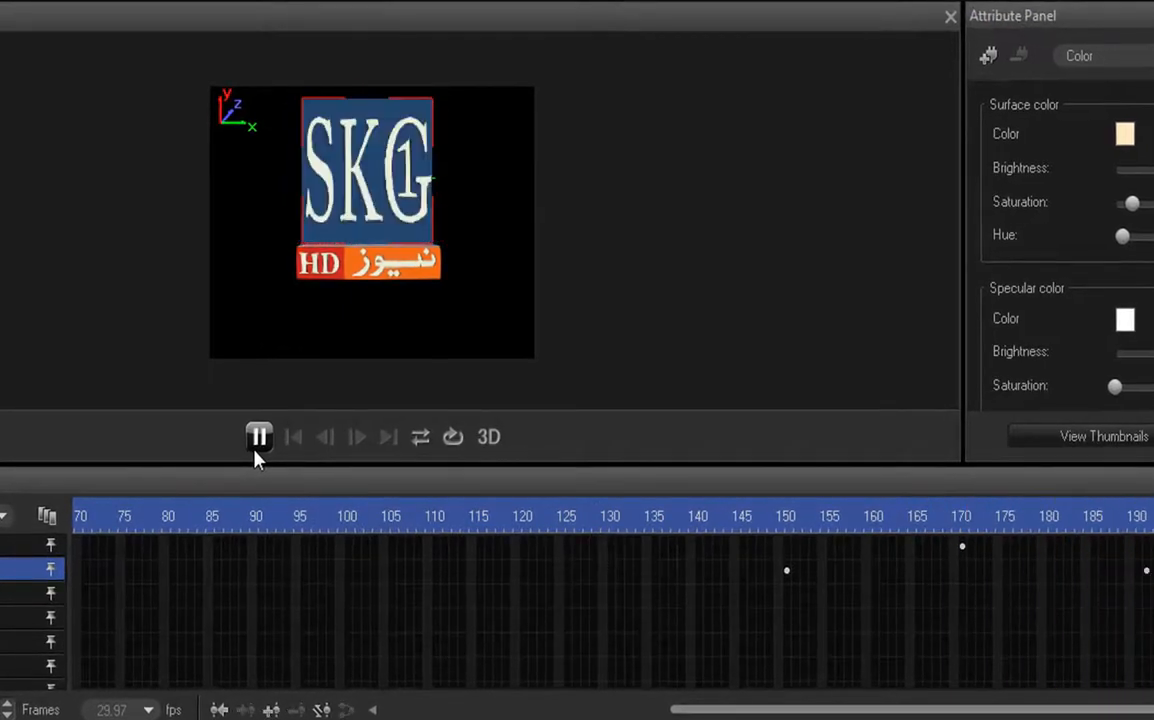
left_click(257, 450)
Step: Apply Smooth Motion Path to the large cube's Orientation keyframes at frames 150 and about 191, and play the animation with looping enabled
left_click(787, 579)
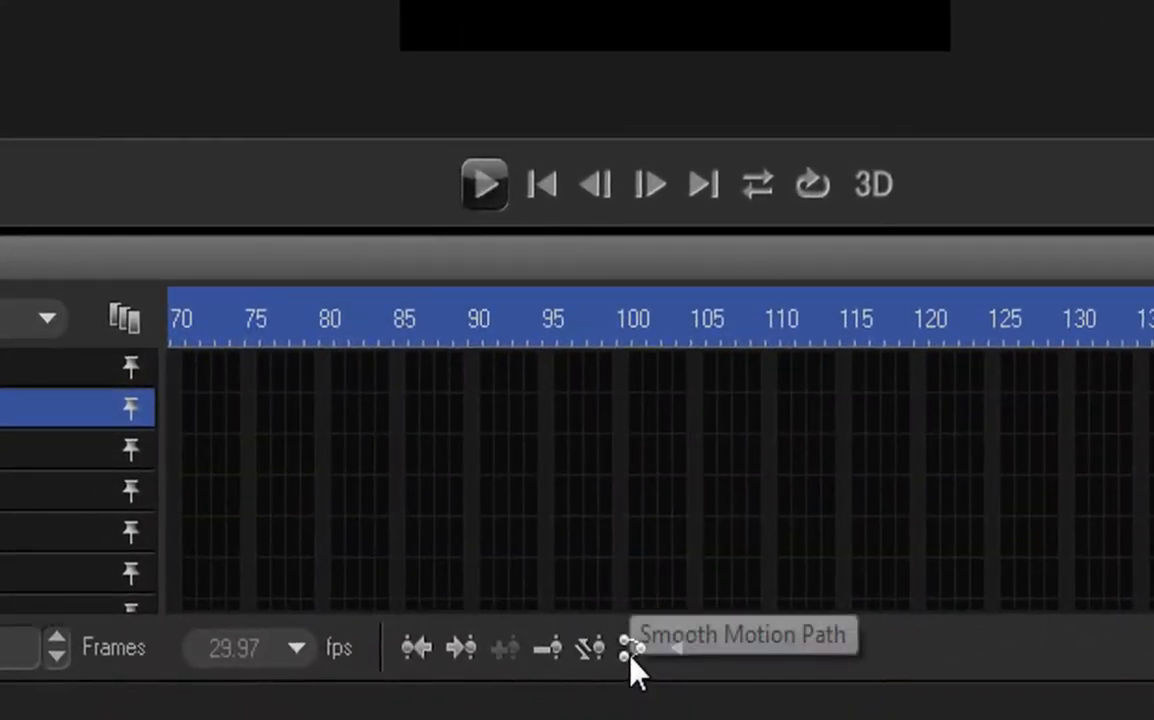
left_click(631, 654)
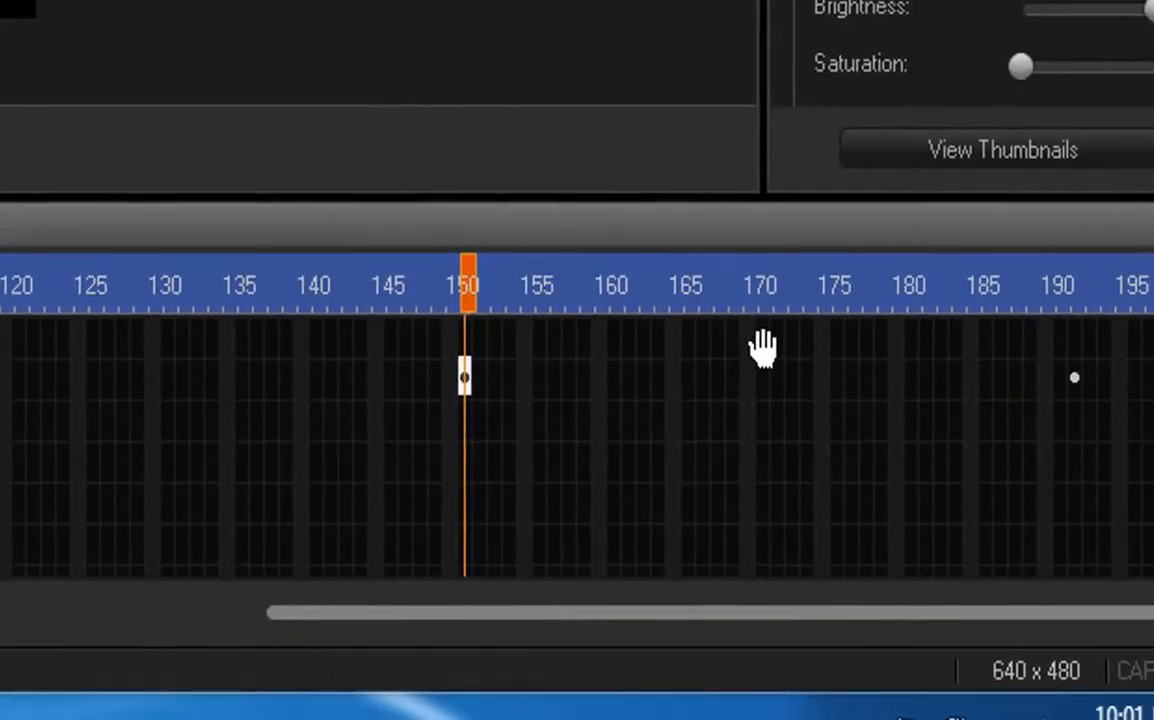
left_click(763, 345)
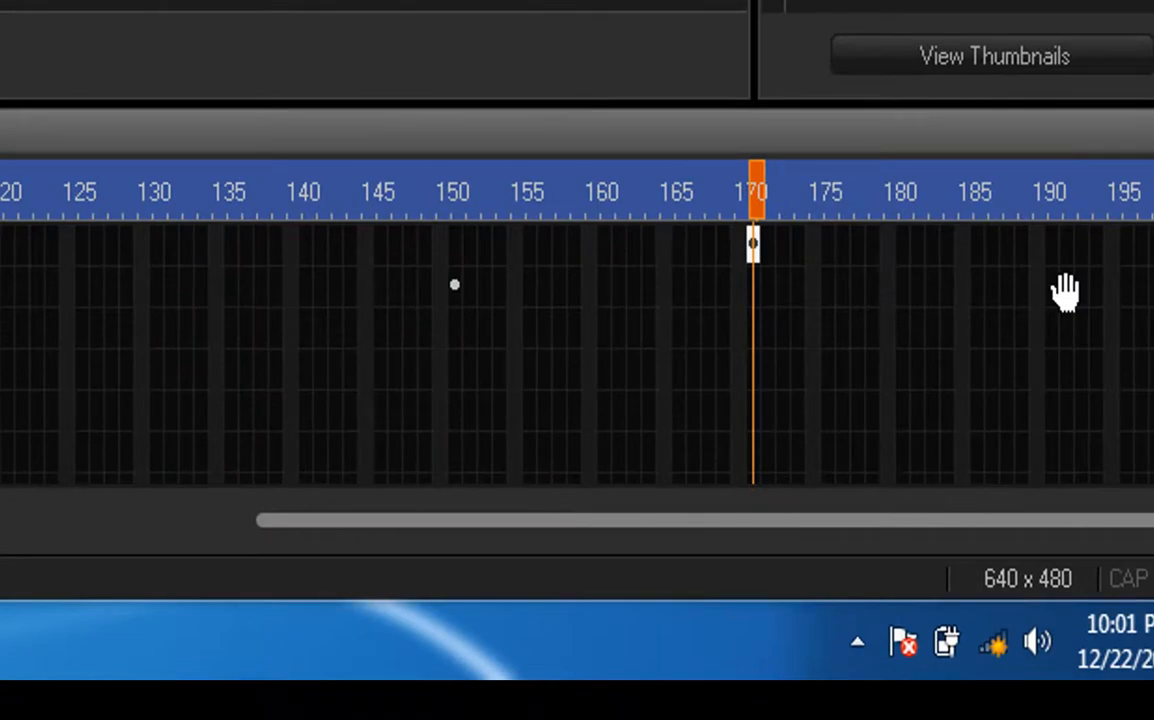
left_click(1065, 290)
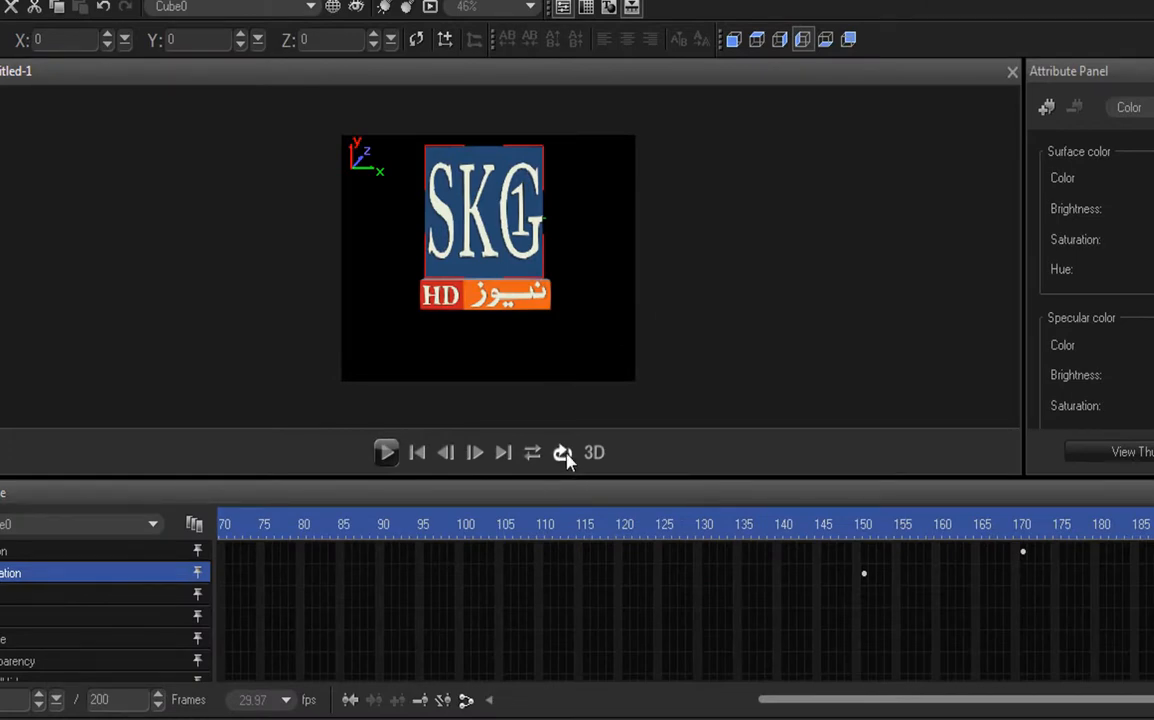
left_click(386, 452)
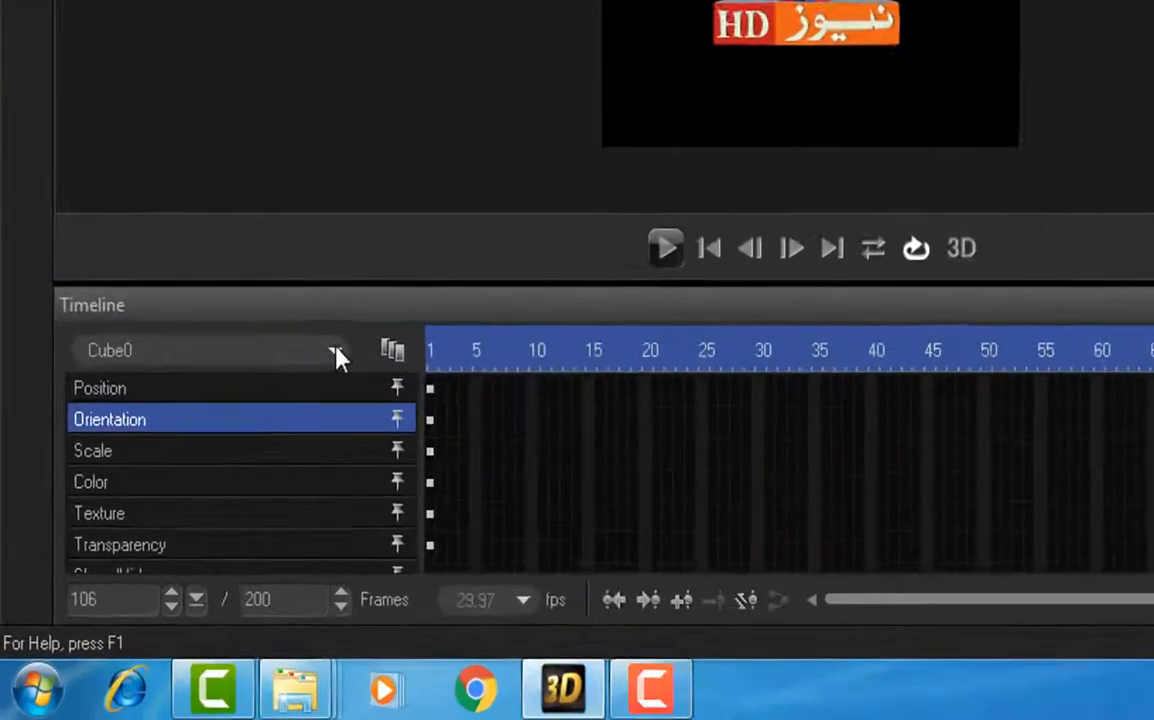
Step: Switch the timeline to the banner cube, Cube1, and go to frame 150 on its Orientation track
left_click(200, 498)
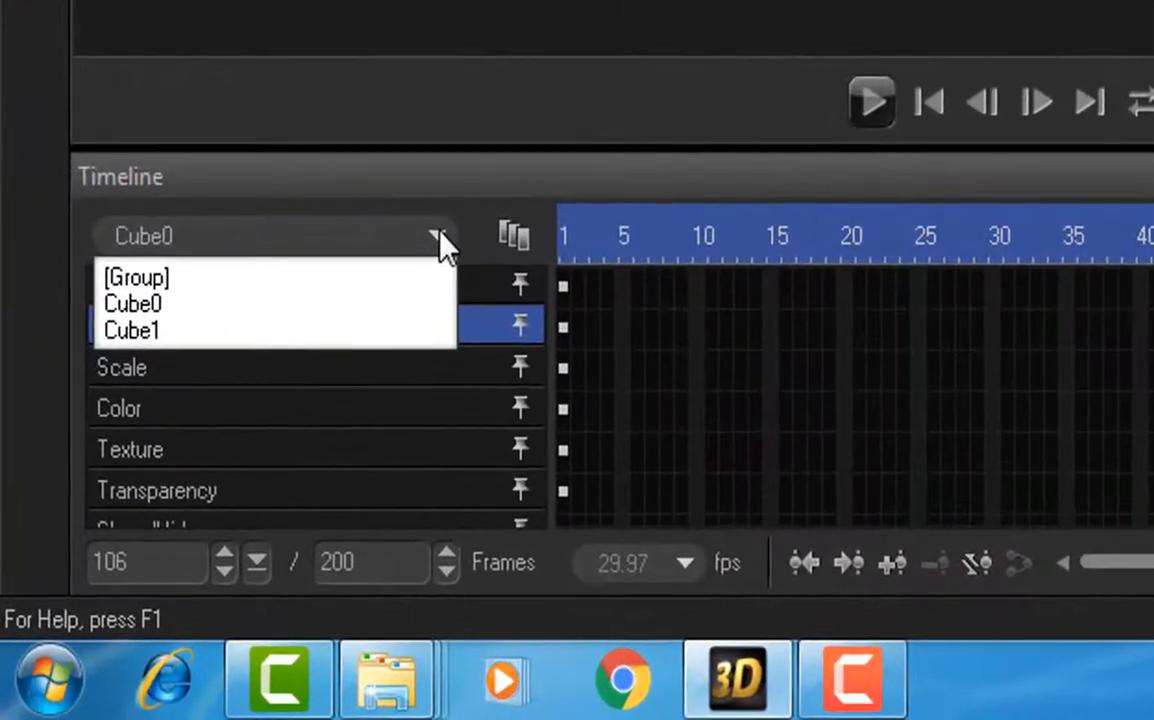
left_click(287, 337)
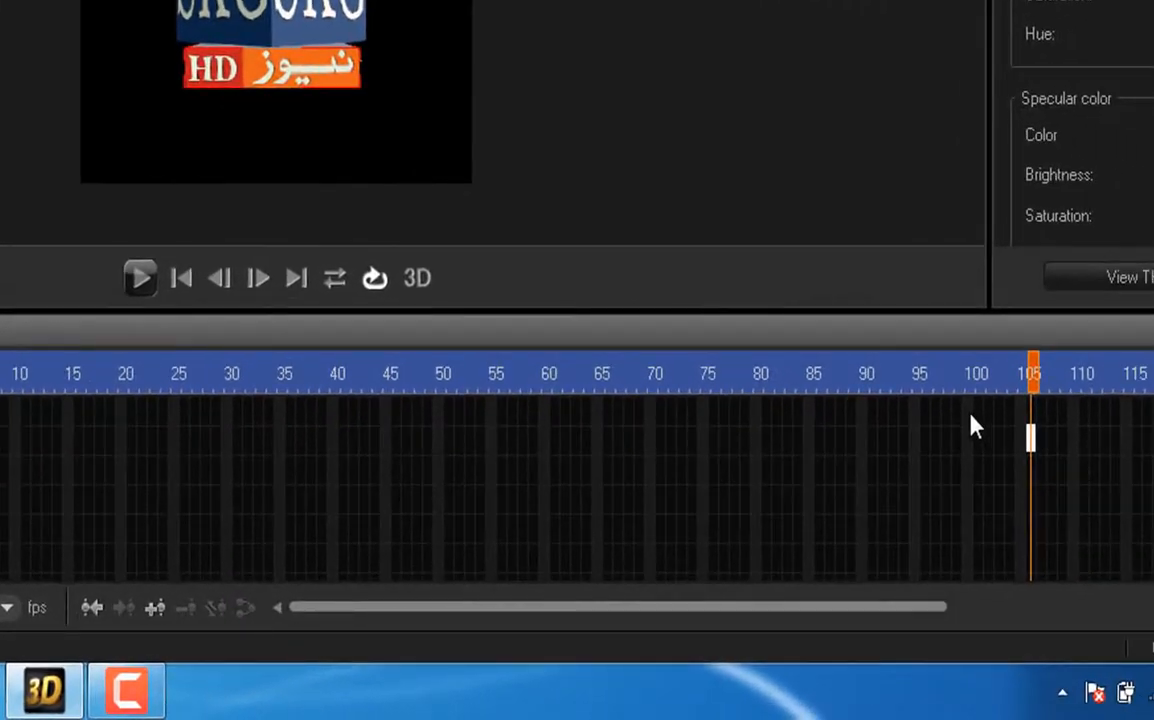
left_click(972, 440)
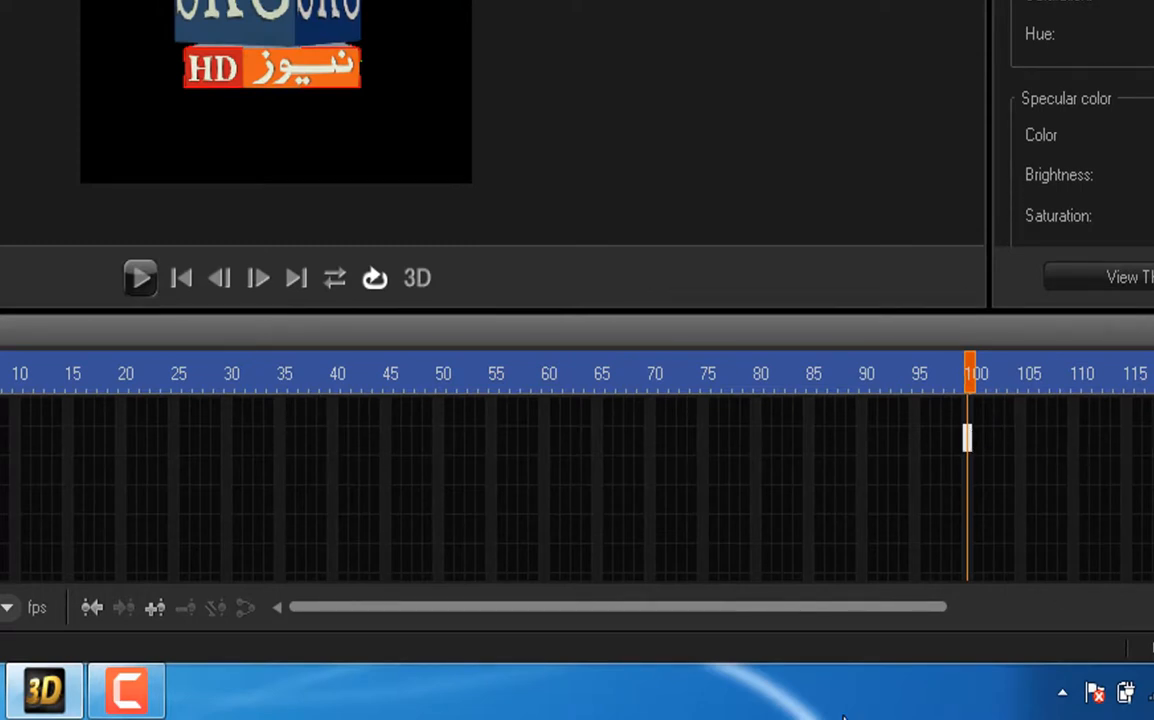
left_click_drag(891, 610, 1051, 580)
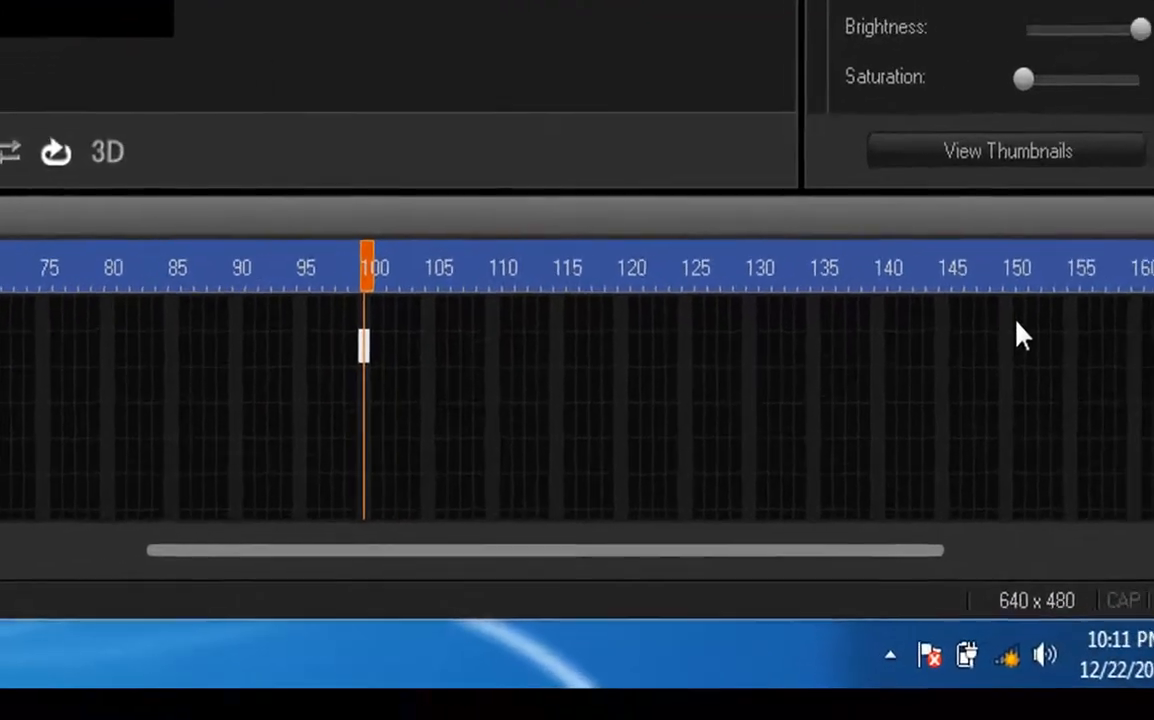
left_click(1140, 412)
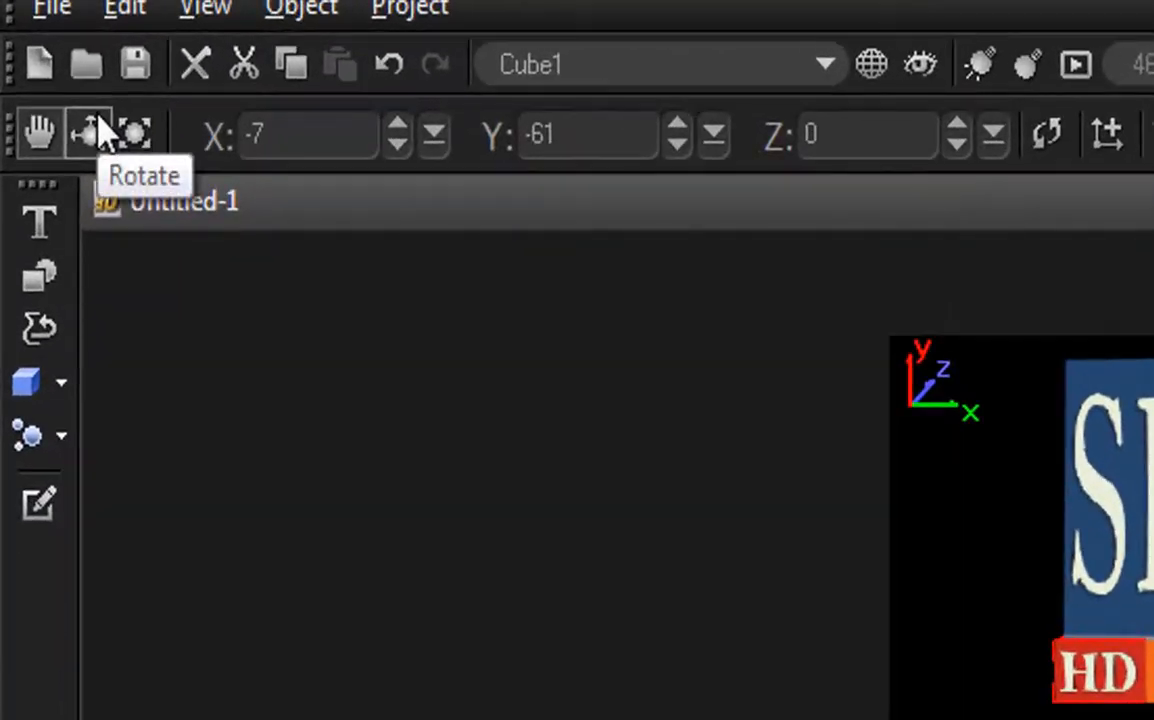
Step: Rotate the banner cube at frame 150 and set its Y rotation to 360
left_click(100, 130)
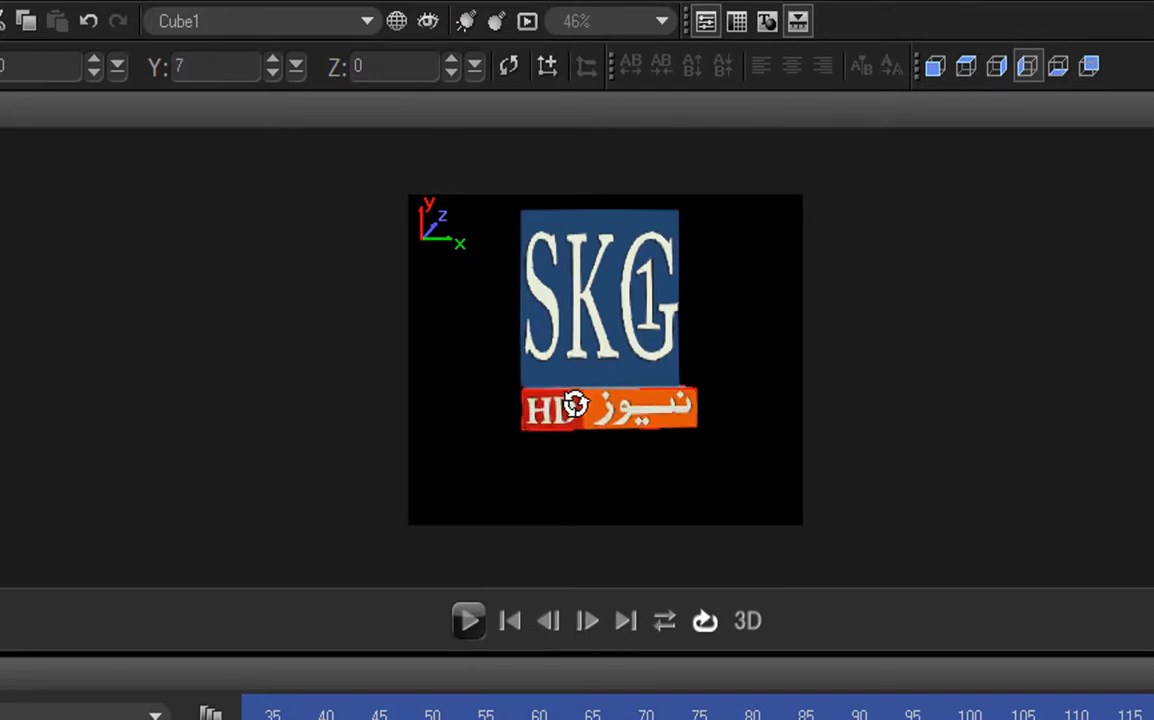
left_click_drag(669, 399, 977, 380)
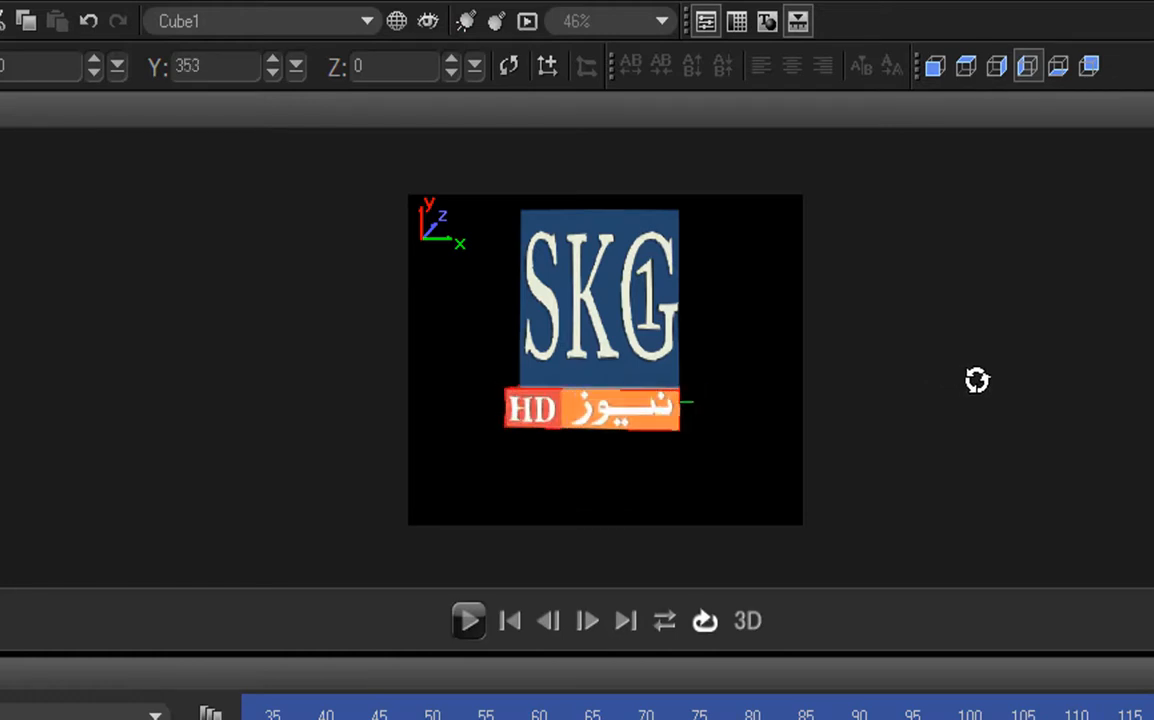
left_click(247, 68)
type("360")
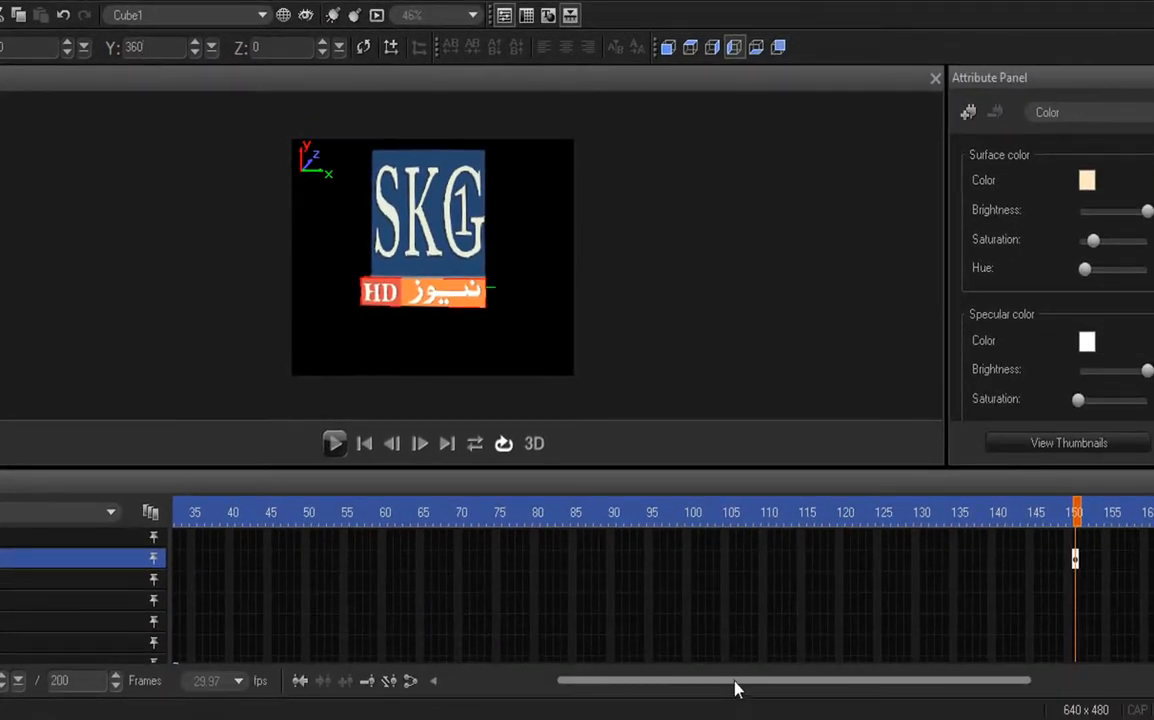
Step: Set the banner cube's Y rotation to 0 at frame 170 on its Orientation track and play the animation
left_click_drag(735, 688, 904, 672)
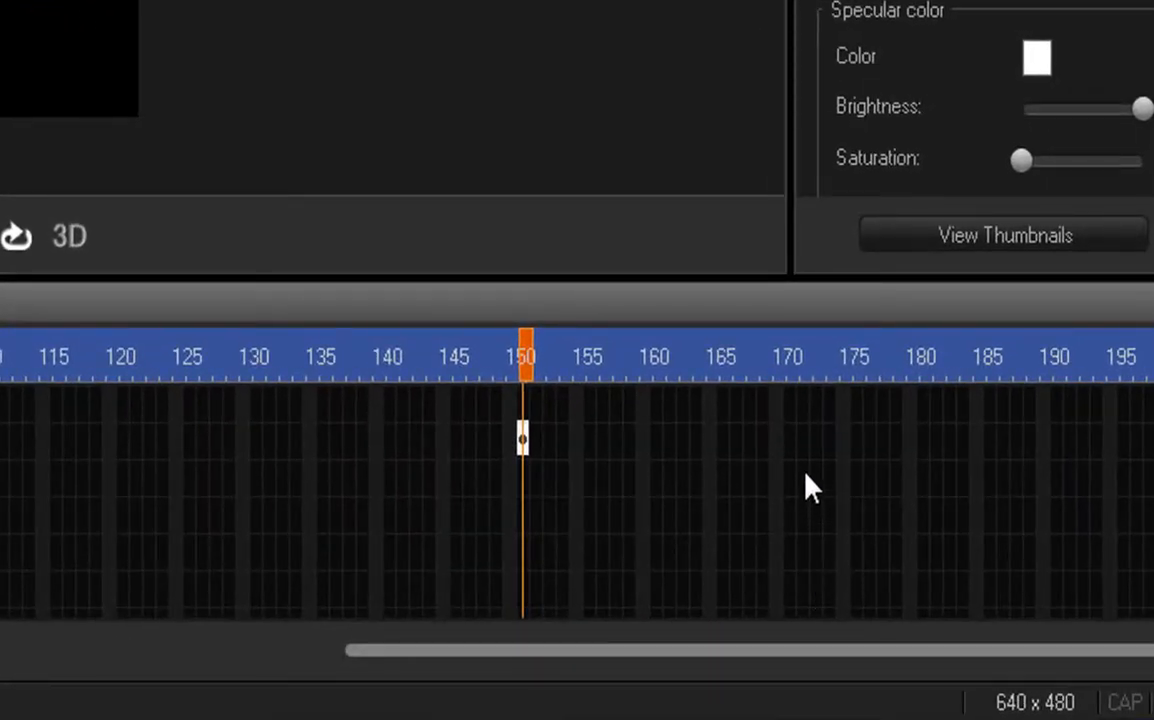
left_click(786, 426)
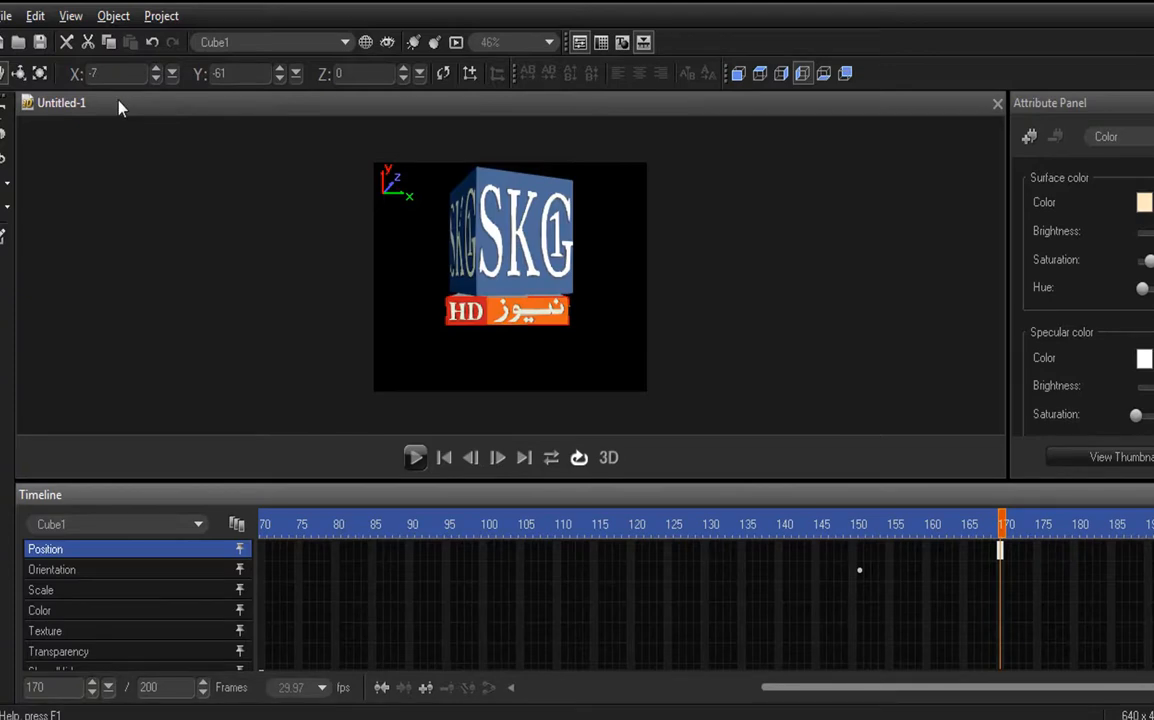
left_click(18, 73)
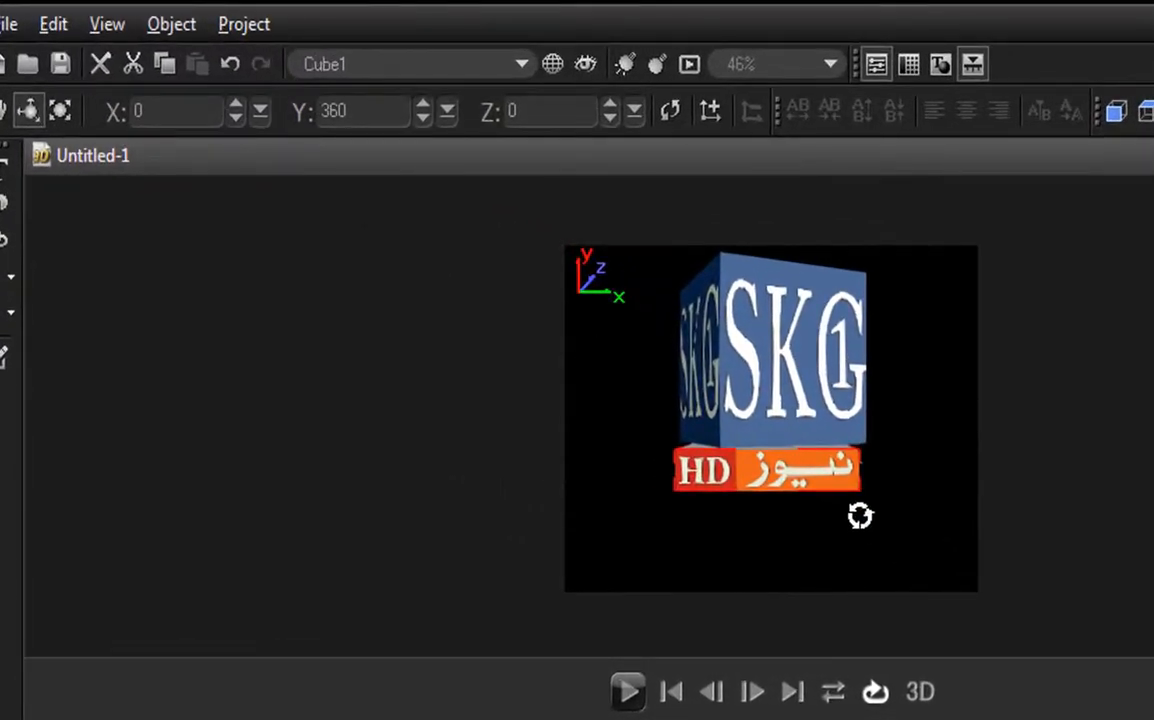
left_click_drag(847, 489, 404, 437)
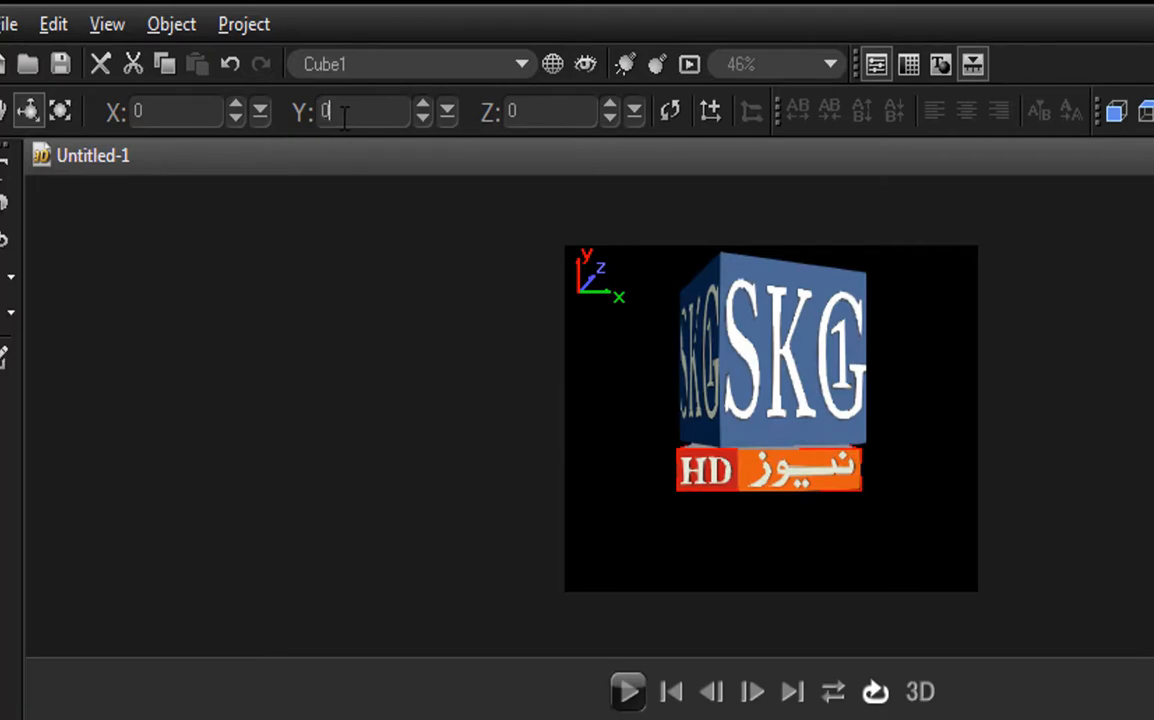
left_click(343, 117)
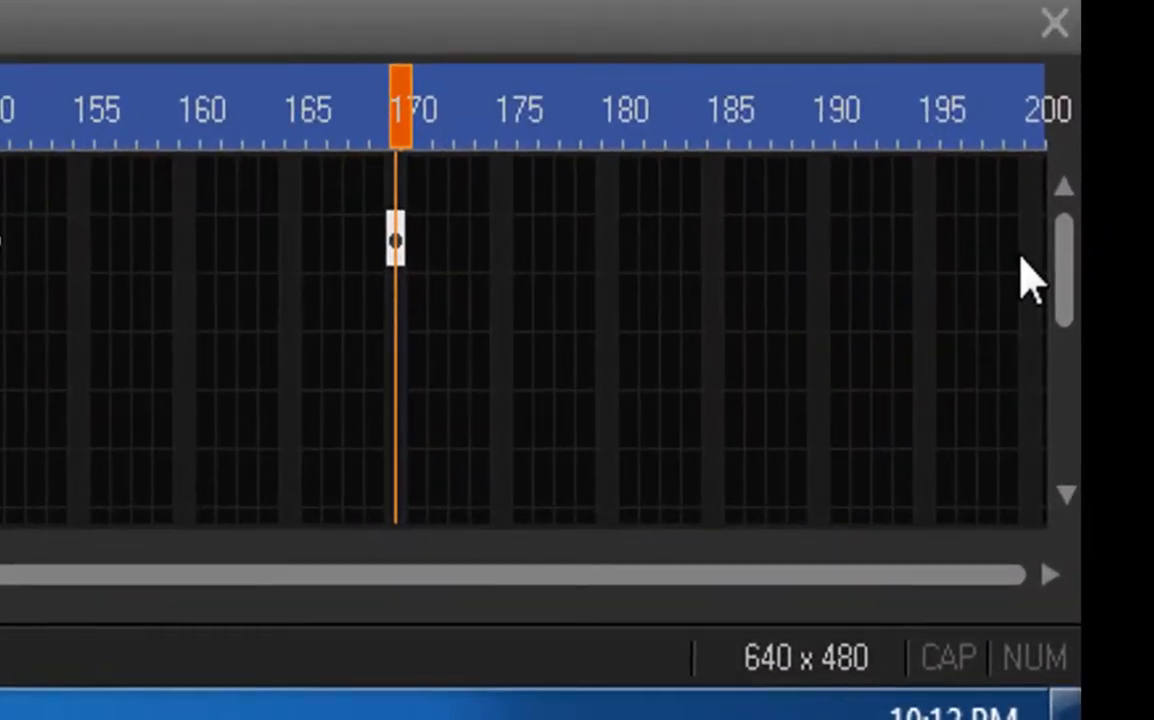
left_click(1018, 258)
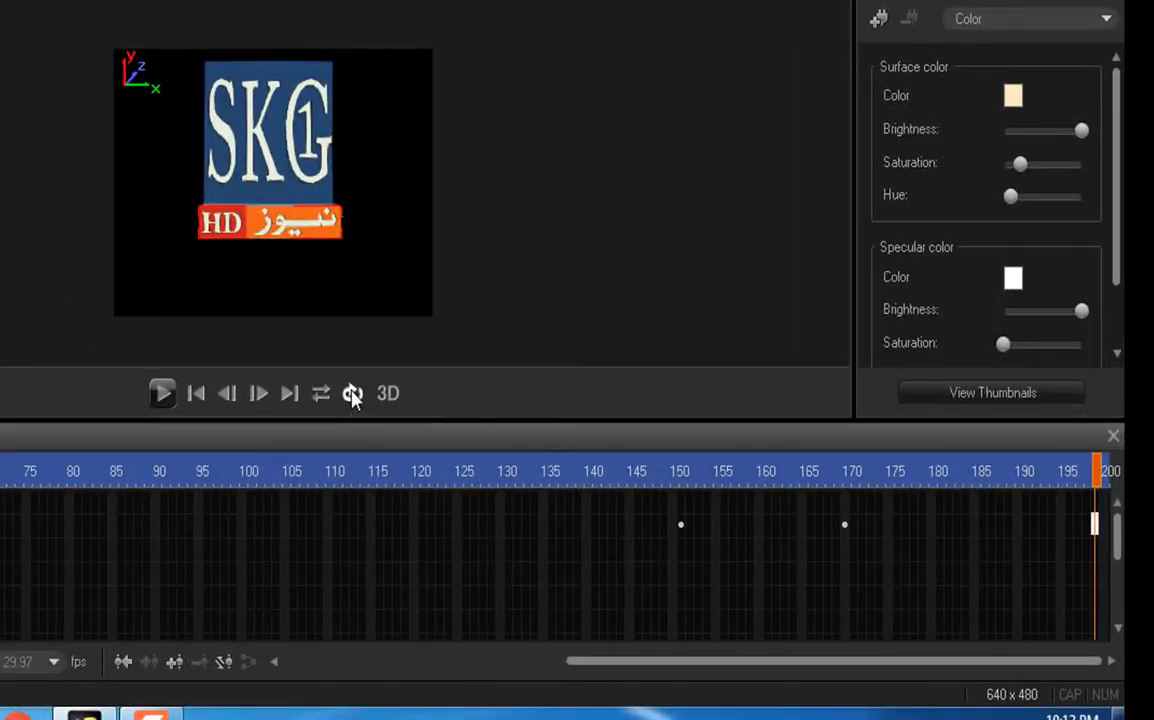
left_click(159, 394)
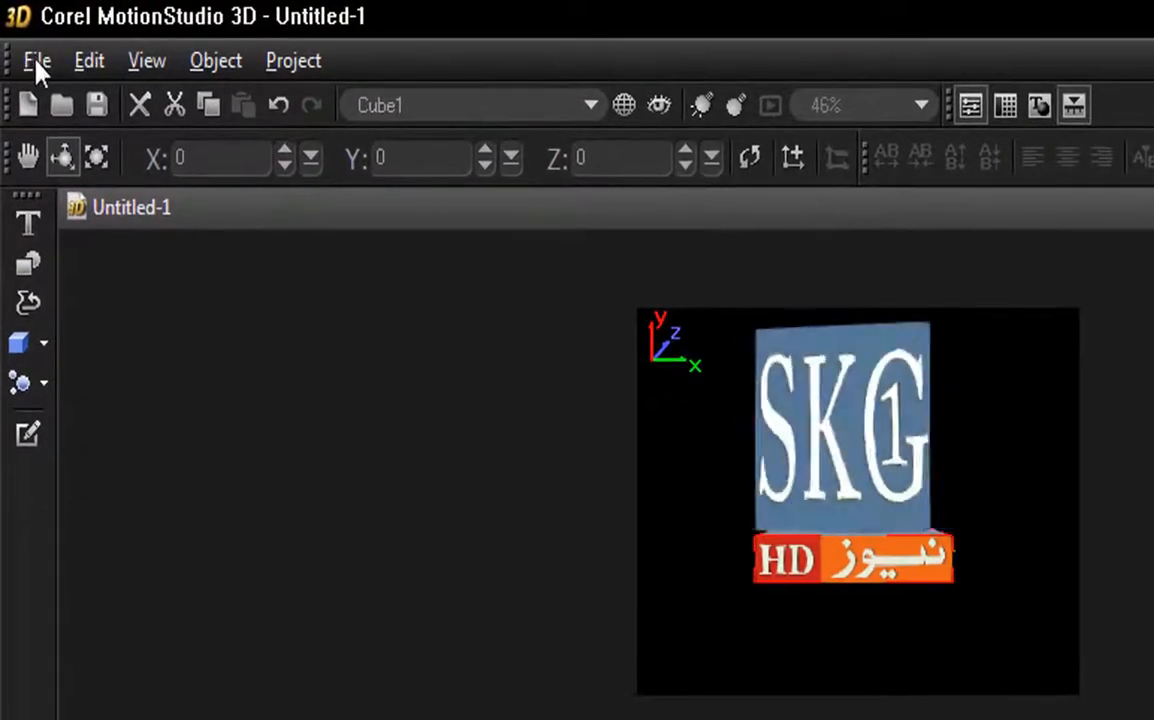
Step: Export the animation as an AVI video overlay named skg into the loggg folder on the desktop
left_click(36, 62)
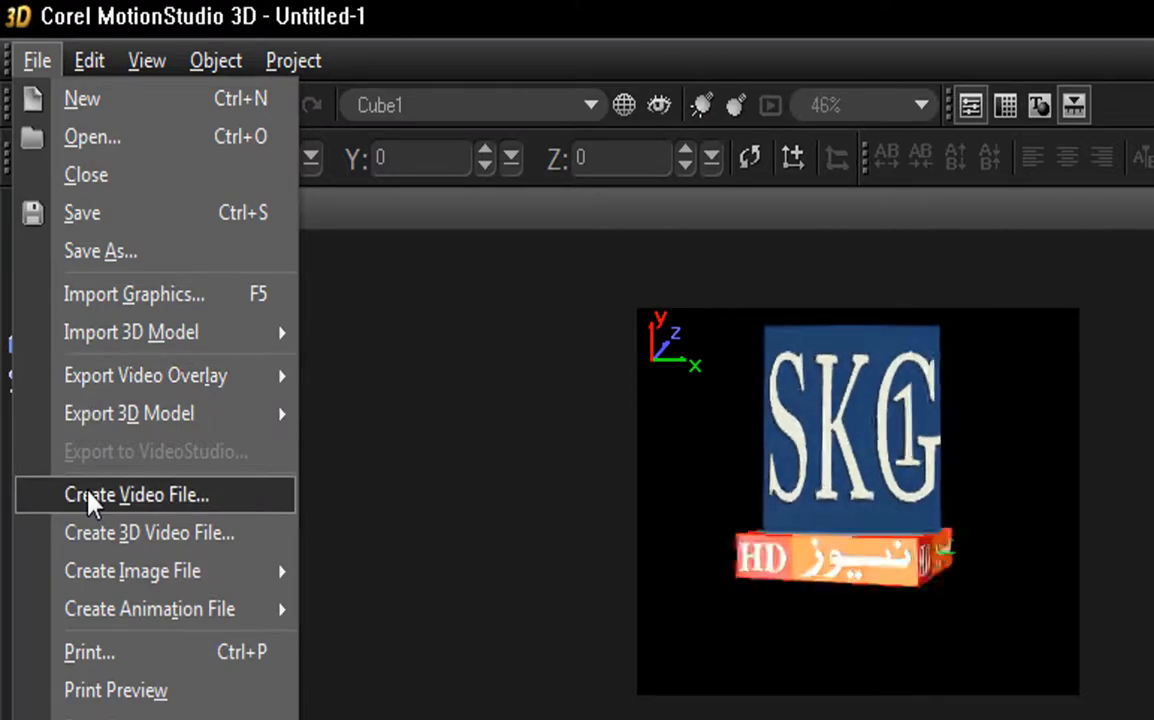
mouse_move(118, 393)
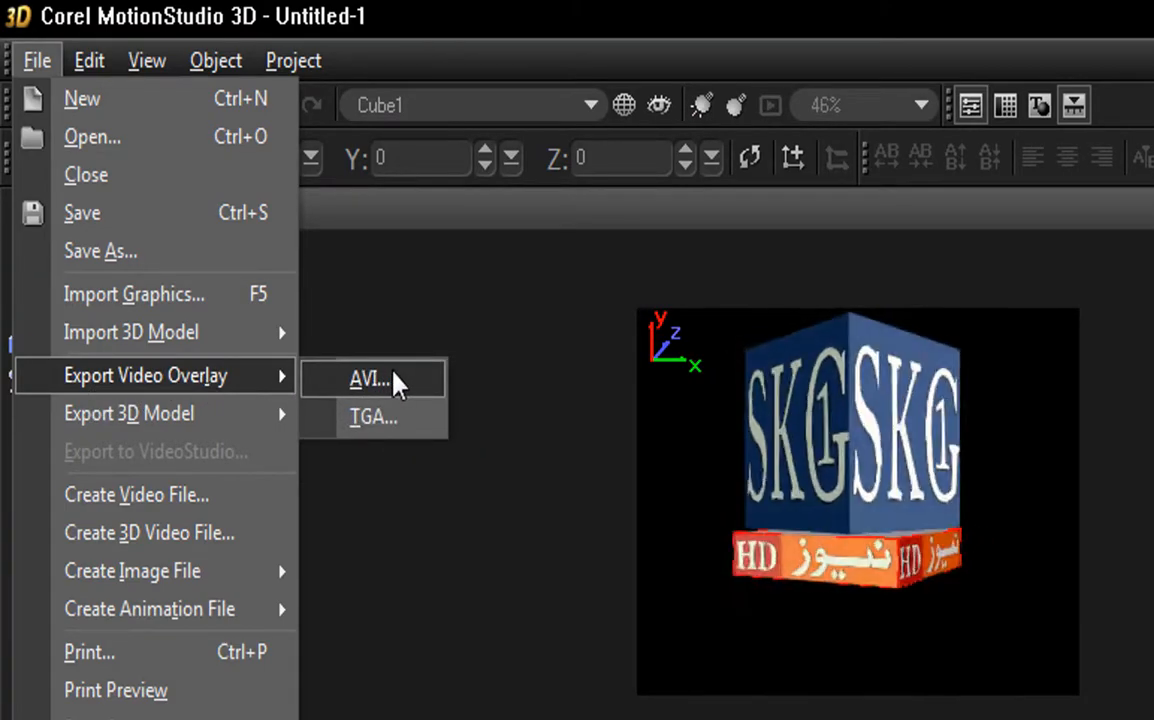
left_click(394, 382)
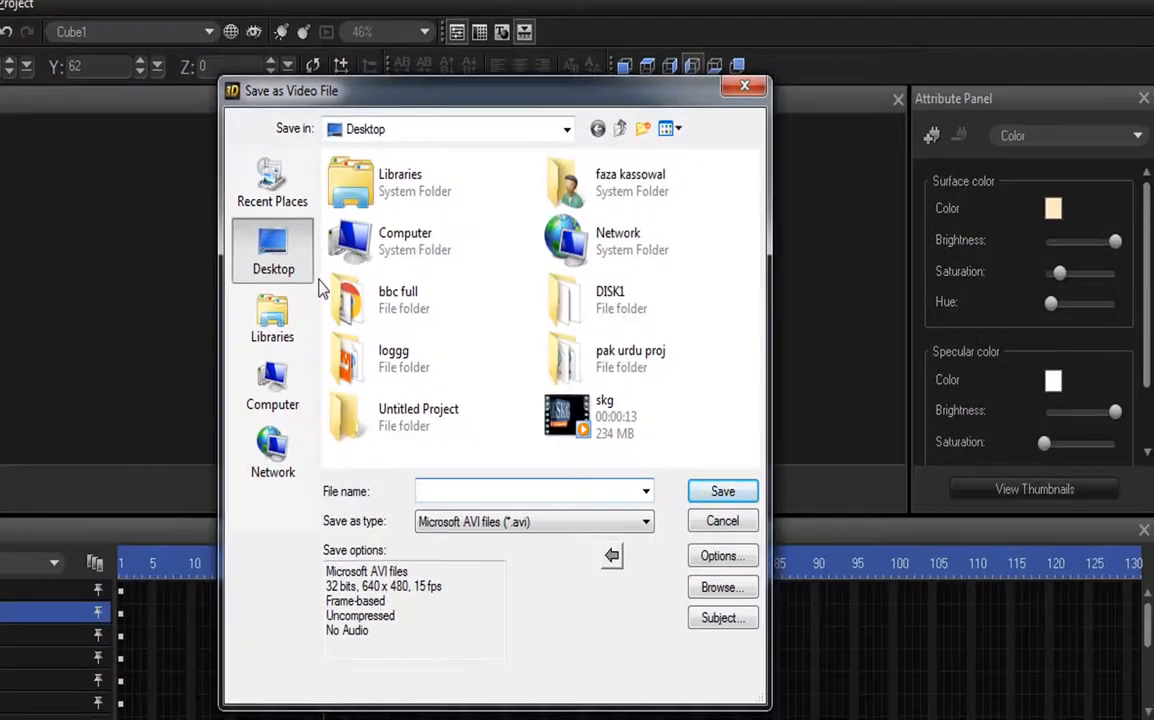
left_click(399, 362)
double_click(399, 362)
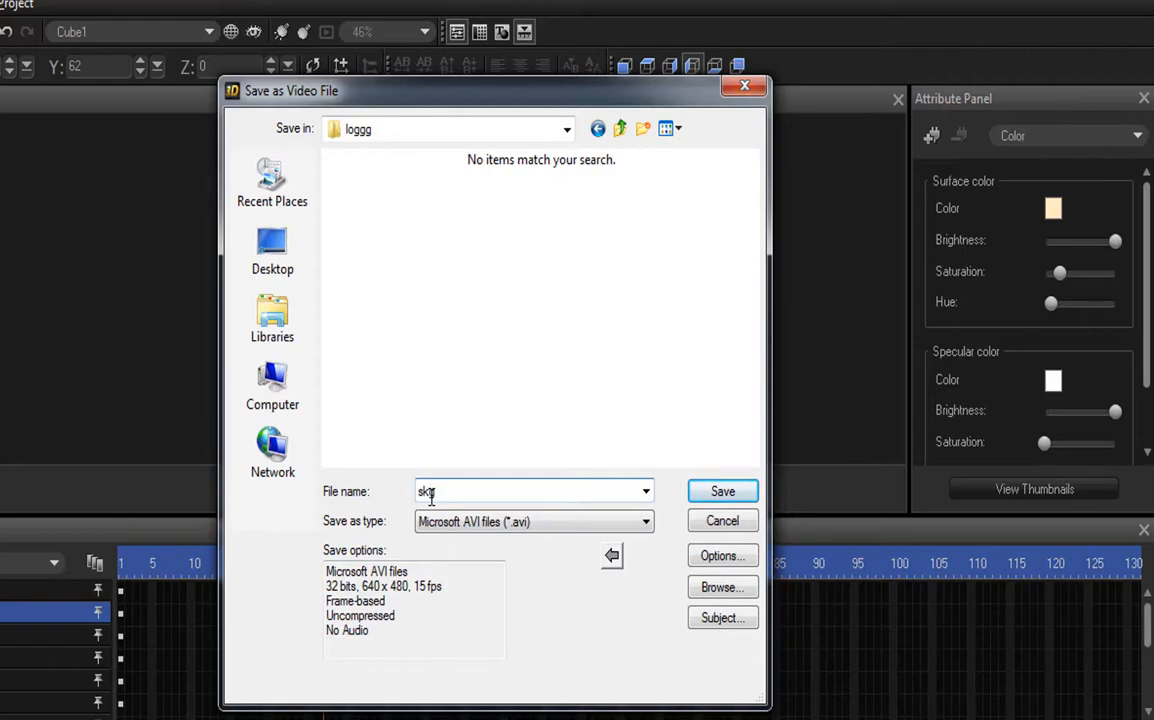
type("skg")
left_click(737, 490)
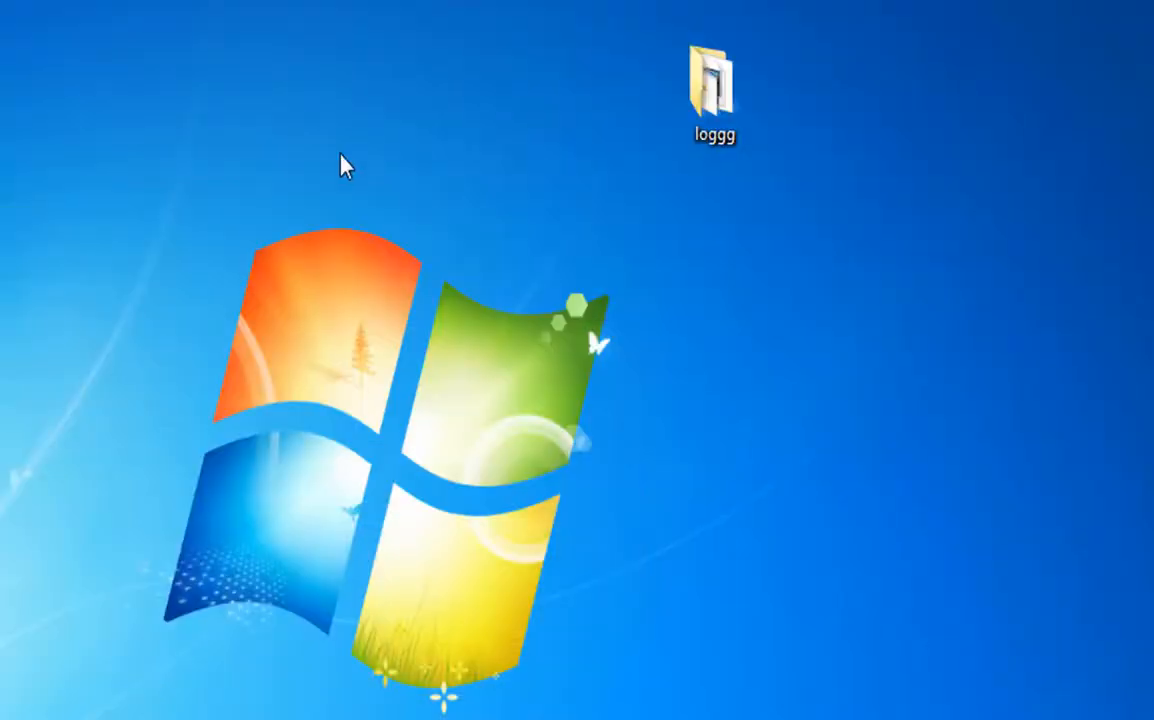
Step: Open the loggg folder on the desktop, check the exported skg video and minimize the folder window
double_click(685, 92)
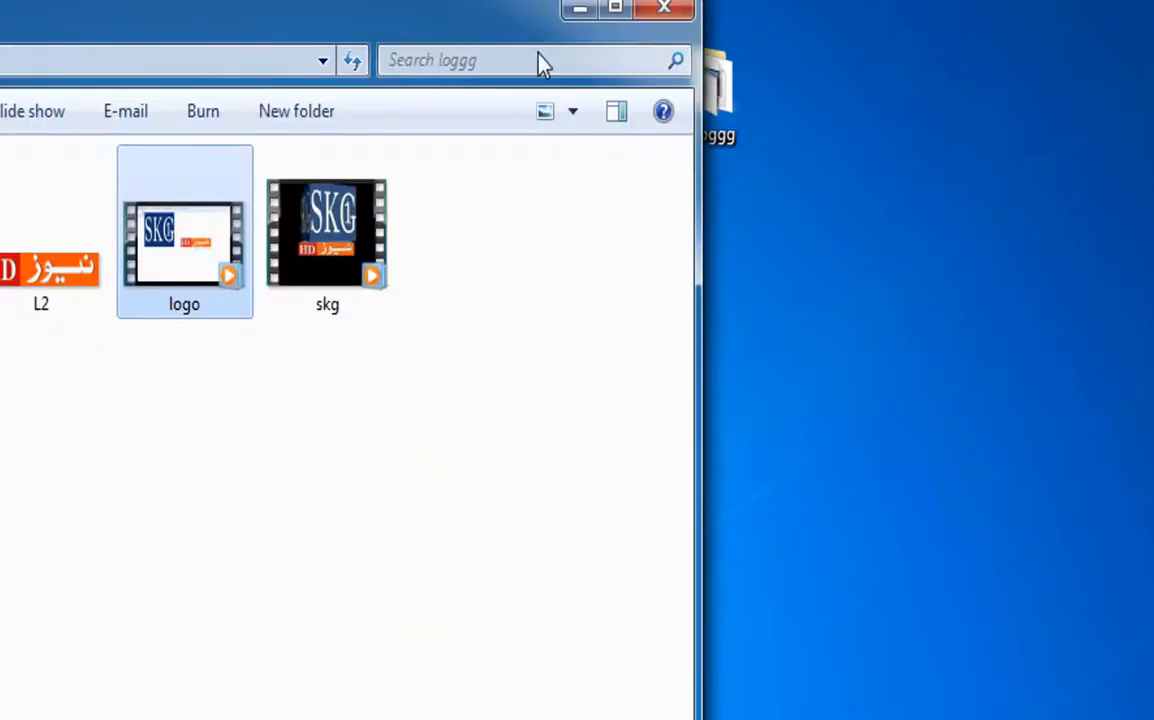
left_click(323, 265)
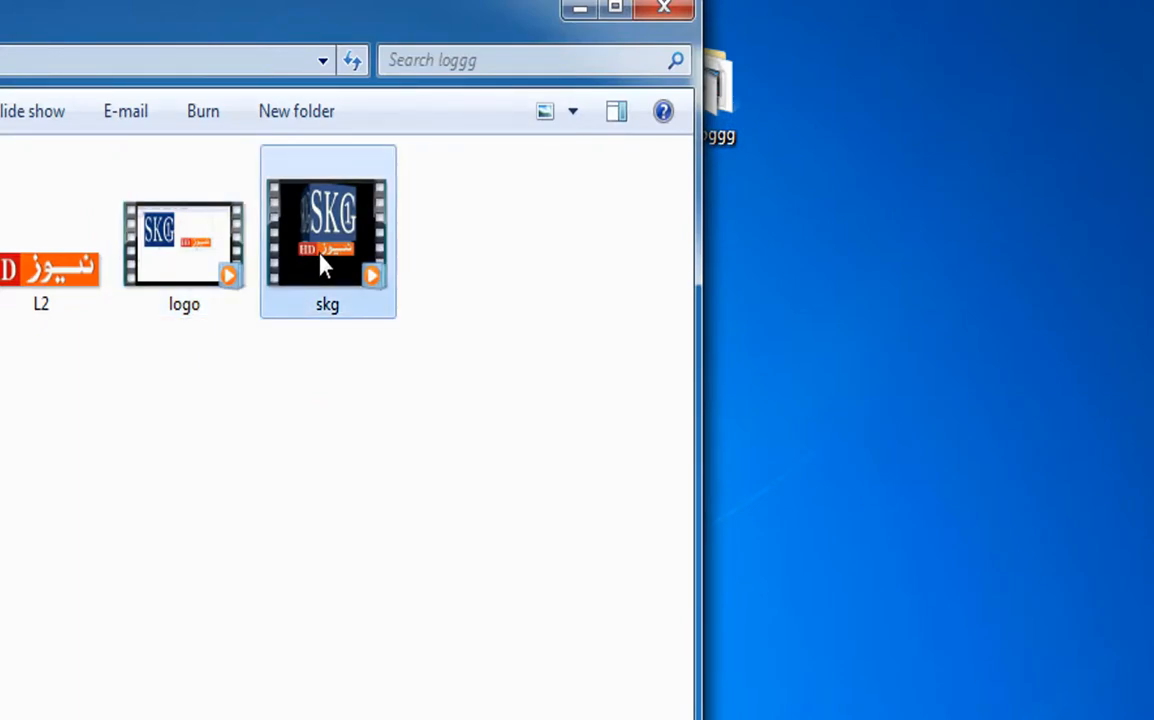
left_click(579, 12)
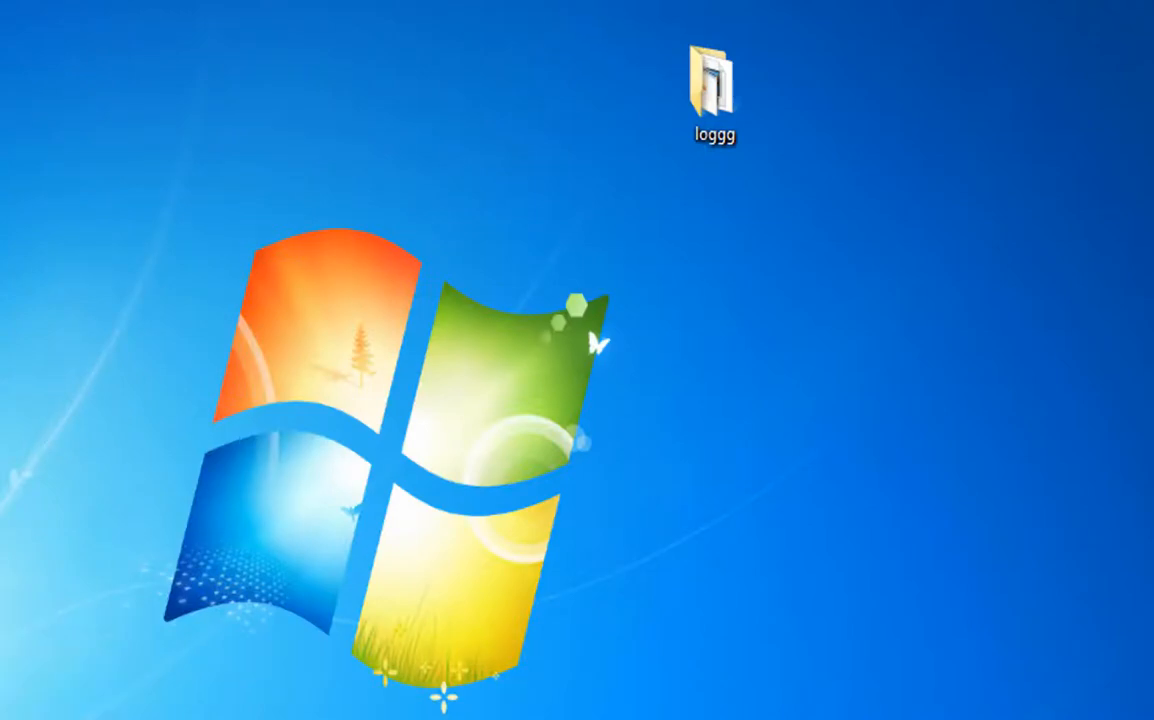